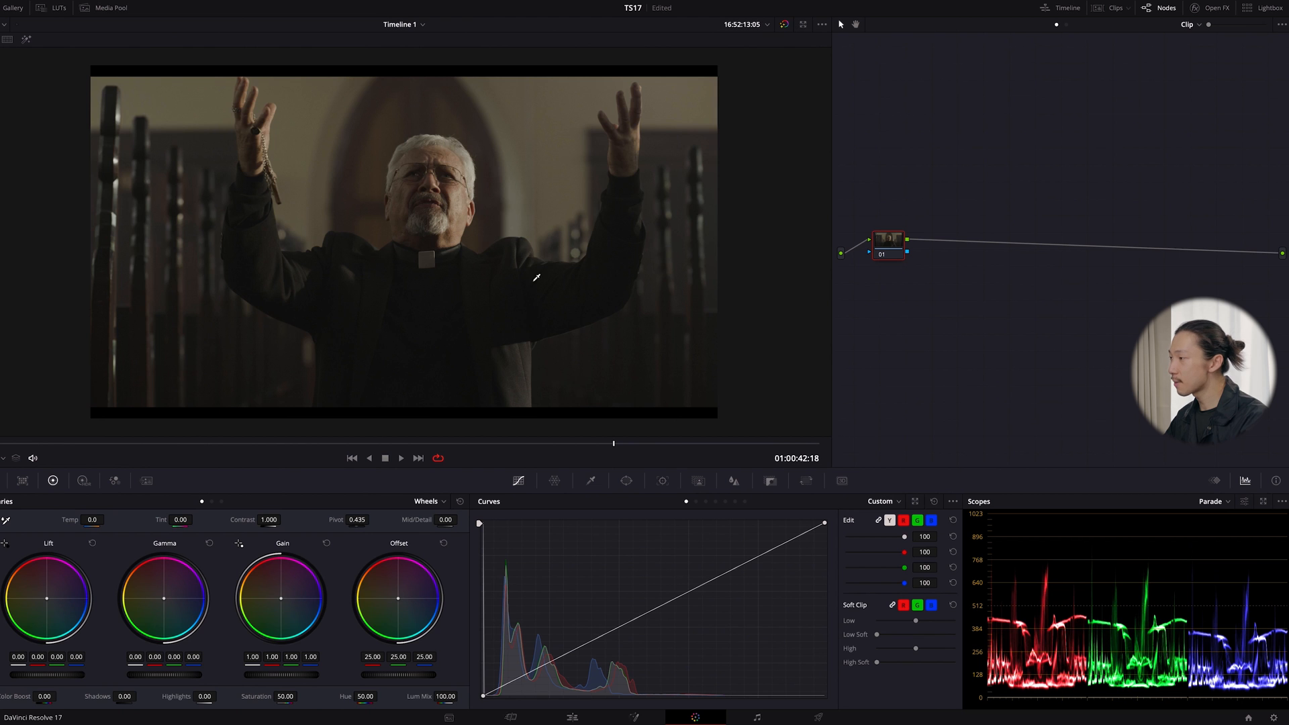
- Build a three-node serial chain labelled Pri, Temp/tint and LUT, with the LUT node placed close to the output
drag(609, 320, 567, 297)
scroll(583, 307, down, 1)
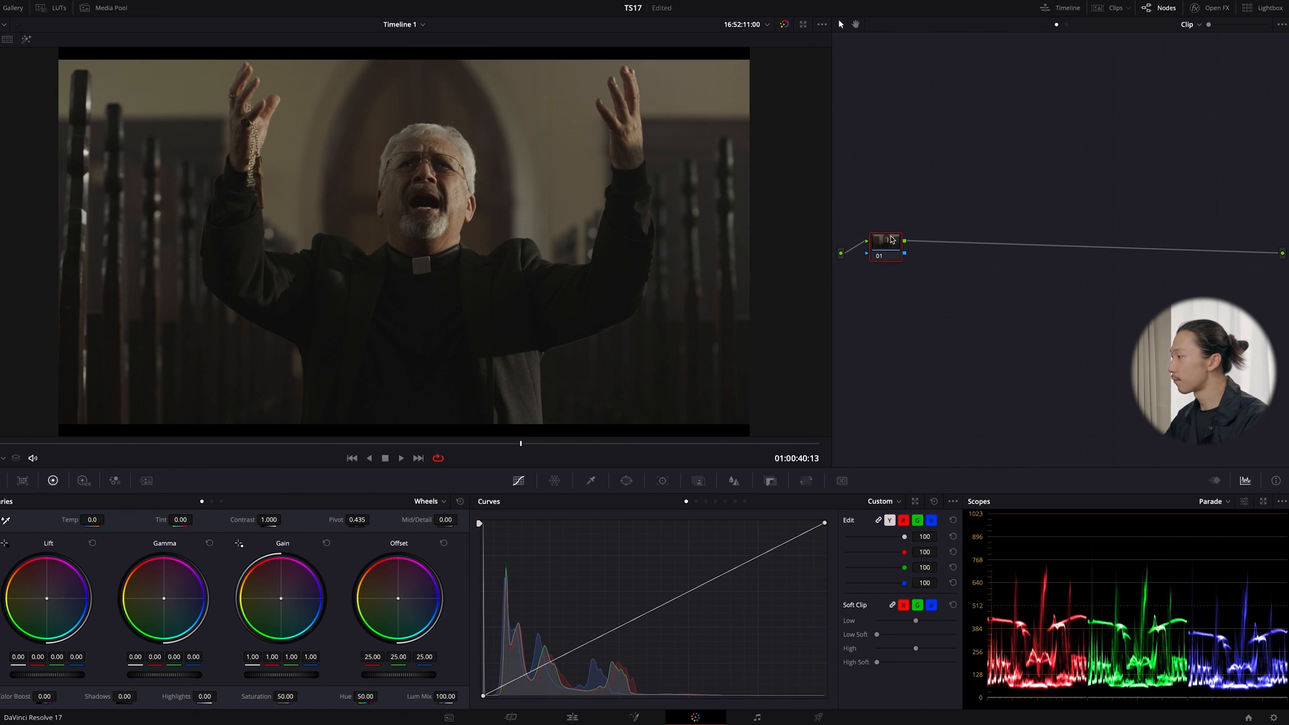
drag(893, 238, 889, 238)
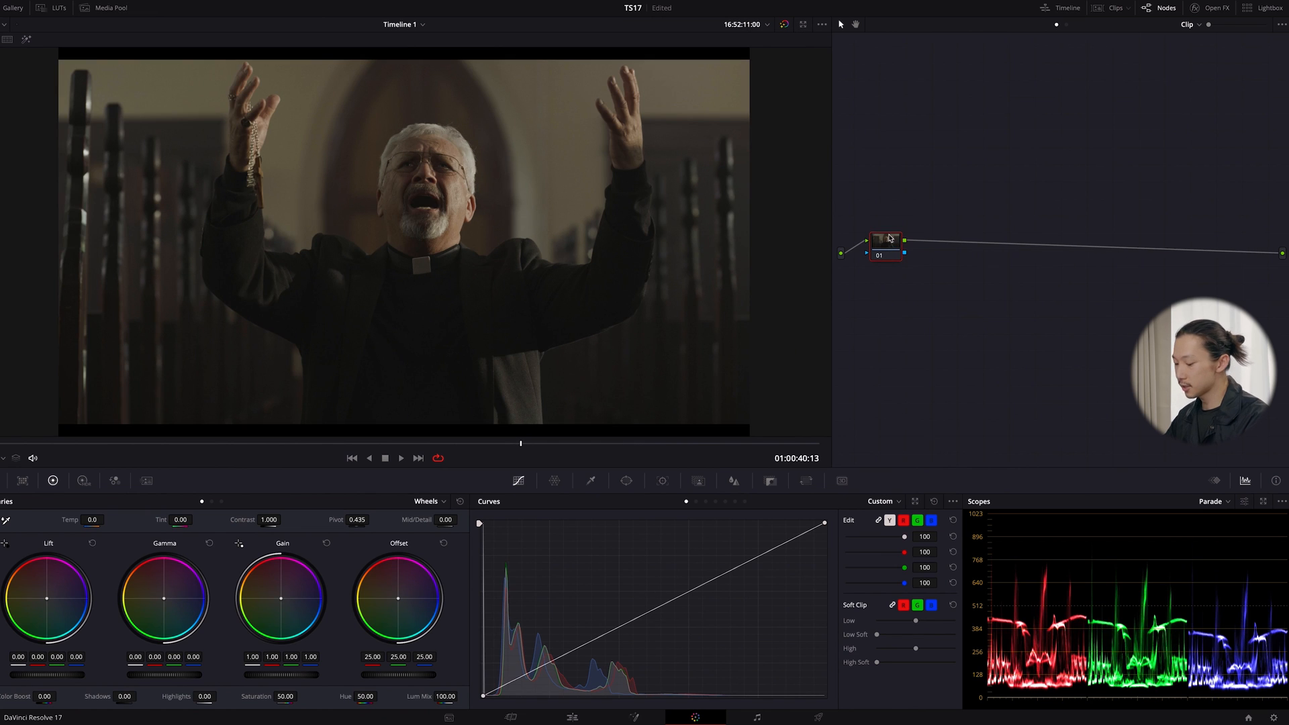
key(alt+s)
key(alt+s)
drag(930, 195, 1216, 236)
click(975, 200)
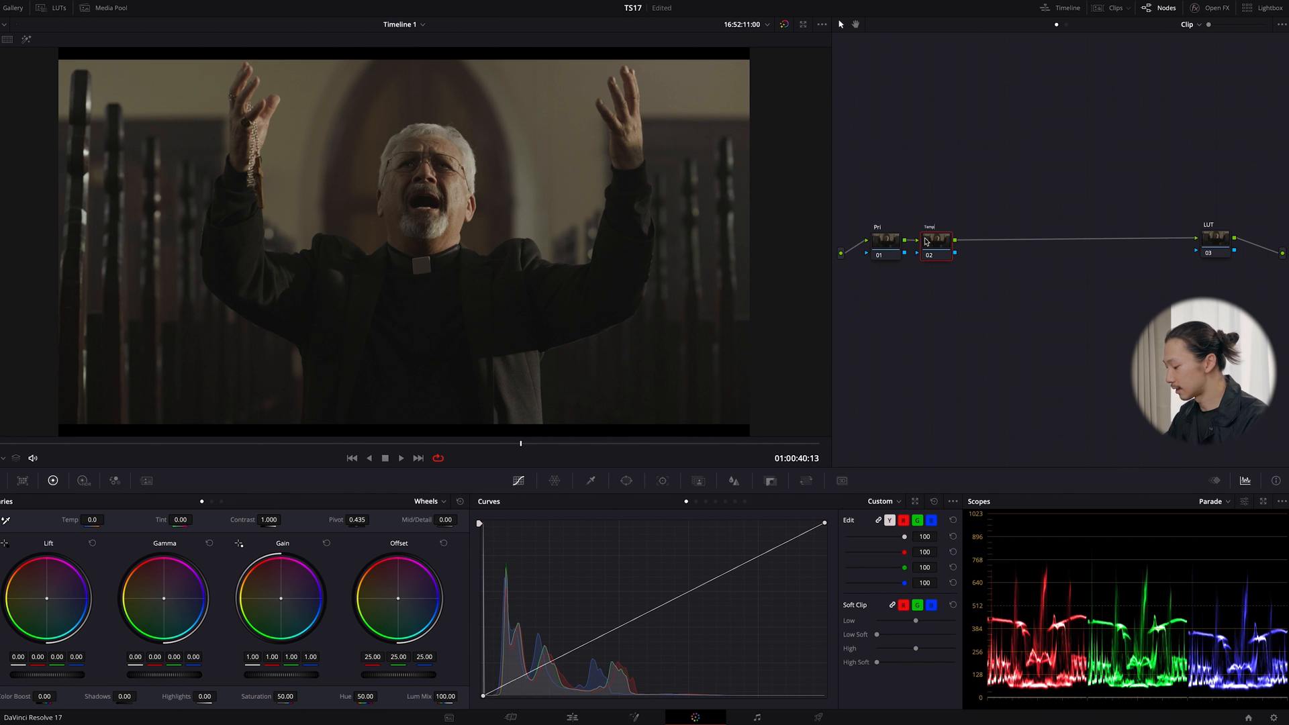
text(tint)
key(Return)
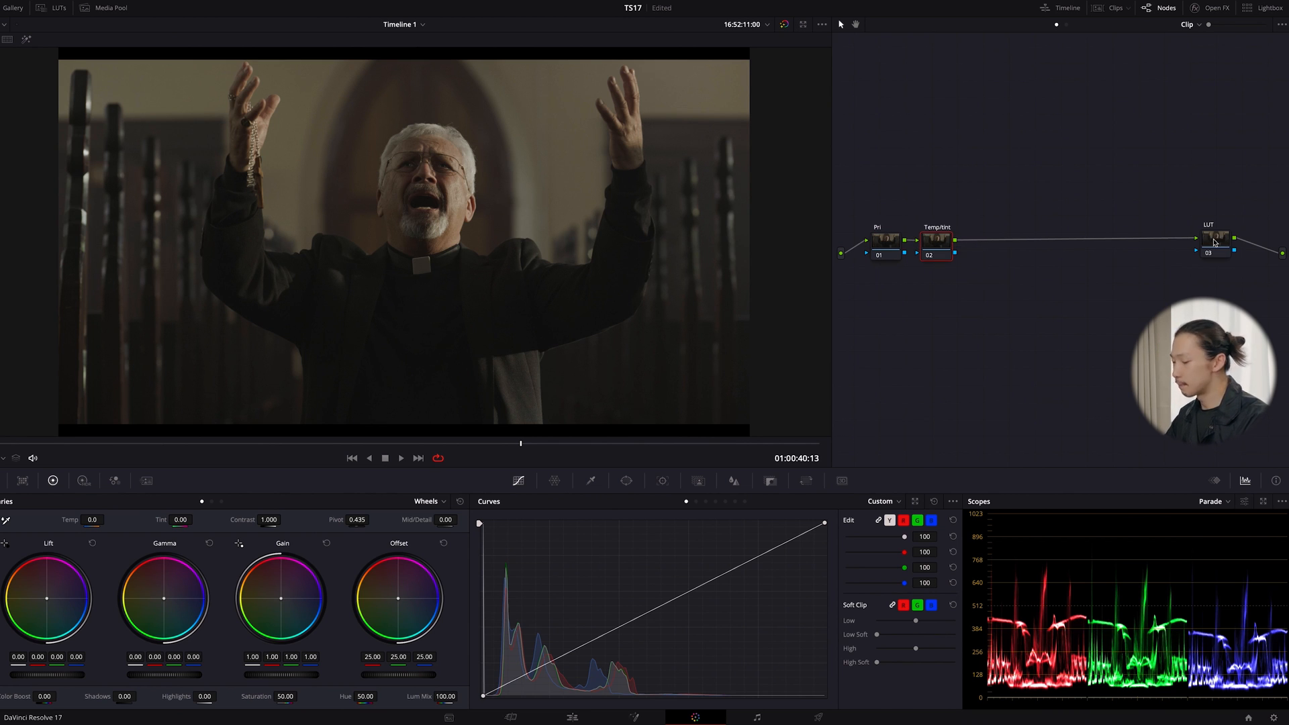
- Reposition the LUT node so it lines up with the Pri and Temp/tint nodes, leaving space before the output
drag(1215, 242, 1216, 241)
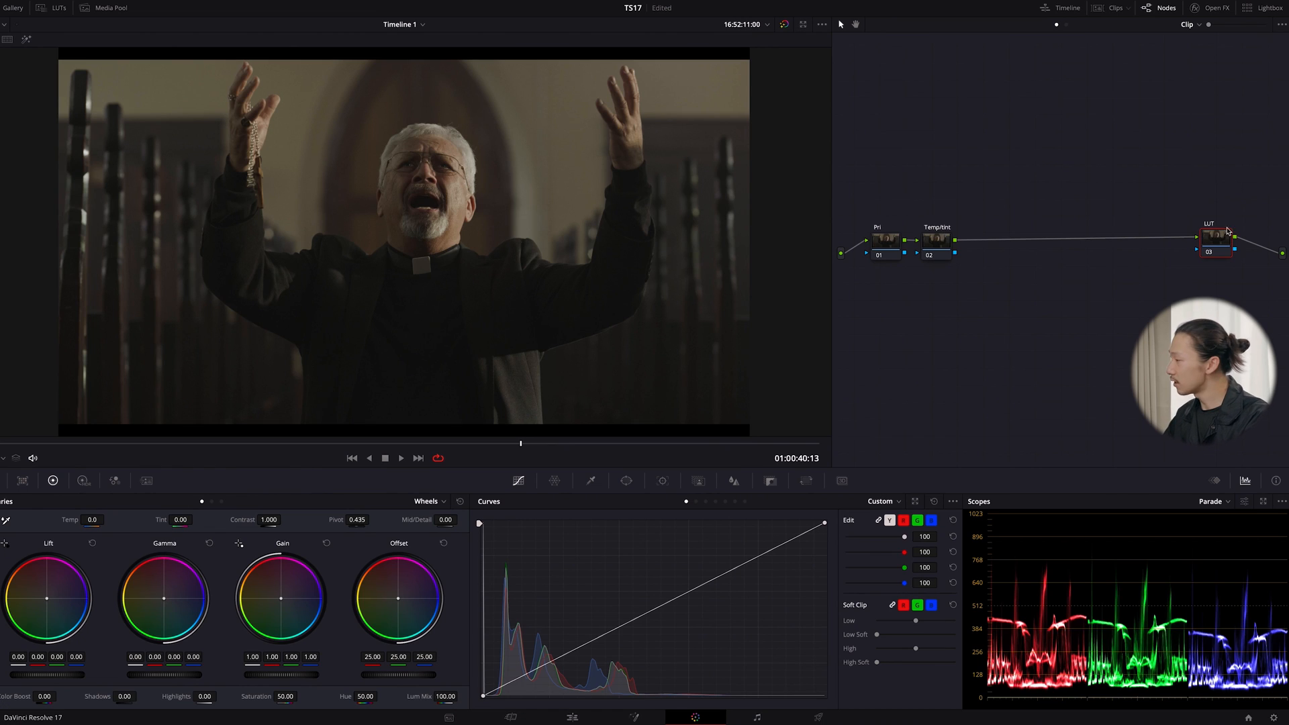
mouse_move(1217, 222)
mouse_down()
mouse_move(883, 153)
mouse_move(825, 240)
mouse_move(1219, 241)
mouse_up()
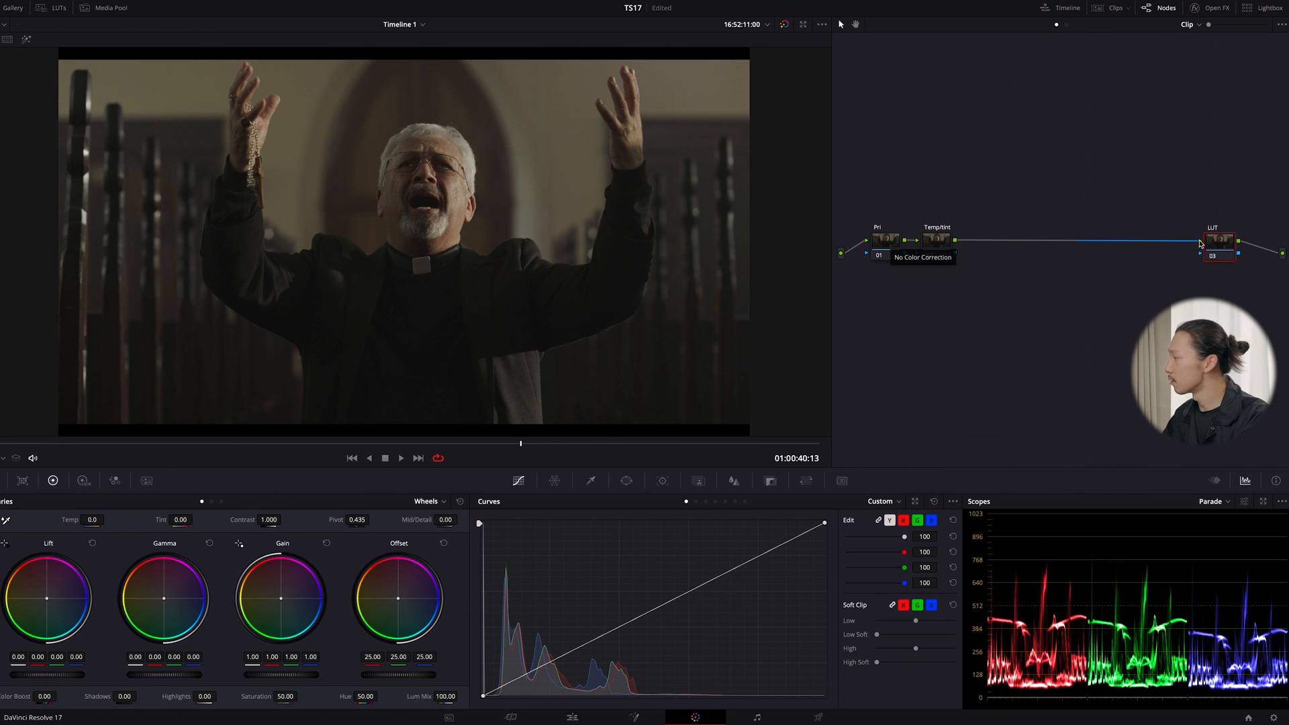
mouse_move(1212, 243)
mouse_down()
mouse_move(1145, 217)
mouse_move(1203, 245)
mouse_up()
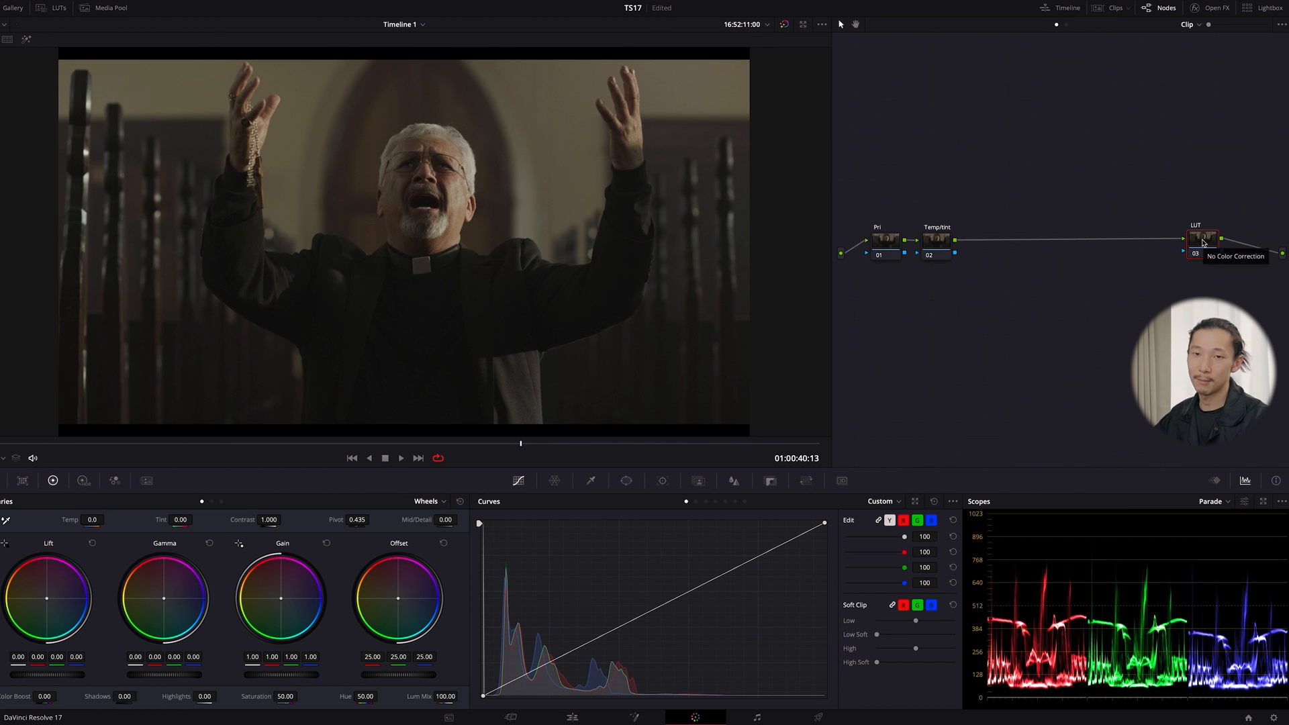
drag(1202, 244, 1164, 243)
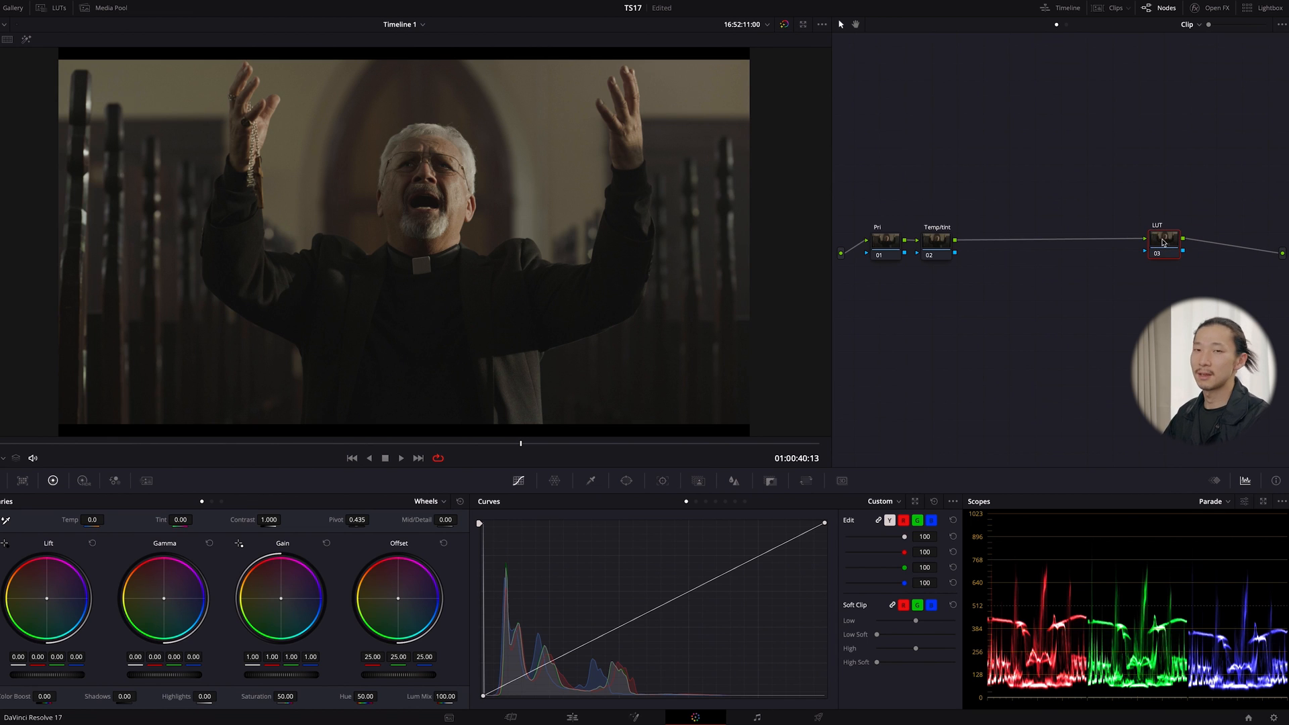
drag(1174, 247, 1172, 243)
drag(925, 303, 846, 228)
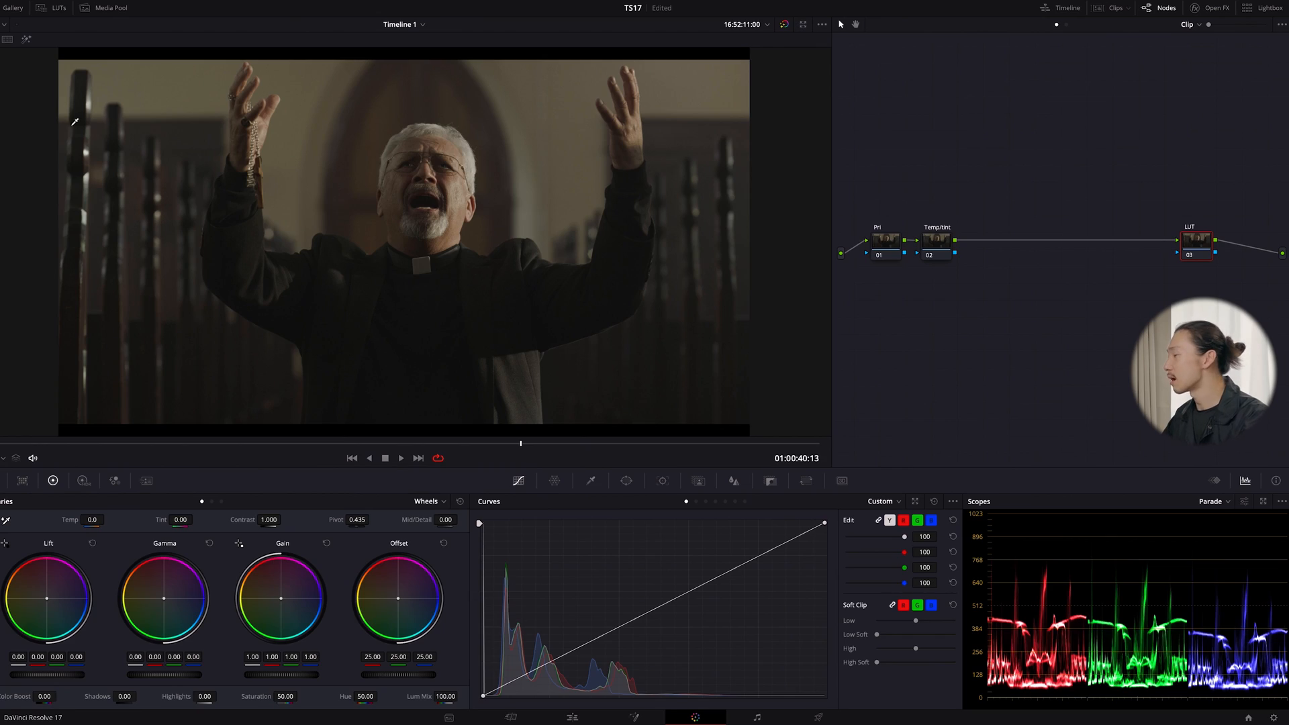
- Apply the Rec709 Kodak 2383 D60 film look to the LUT node
click(54, 7)
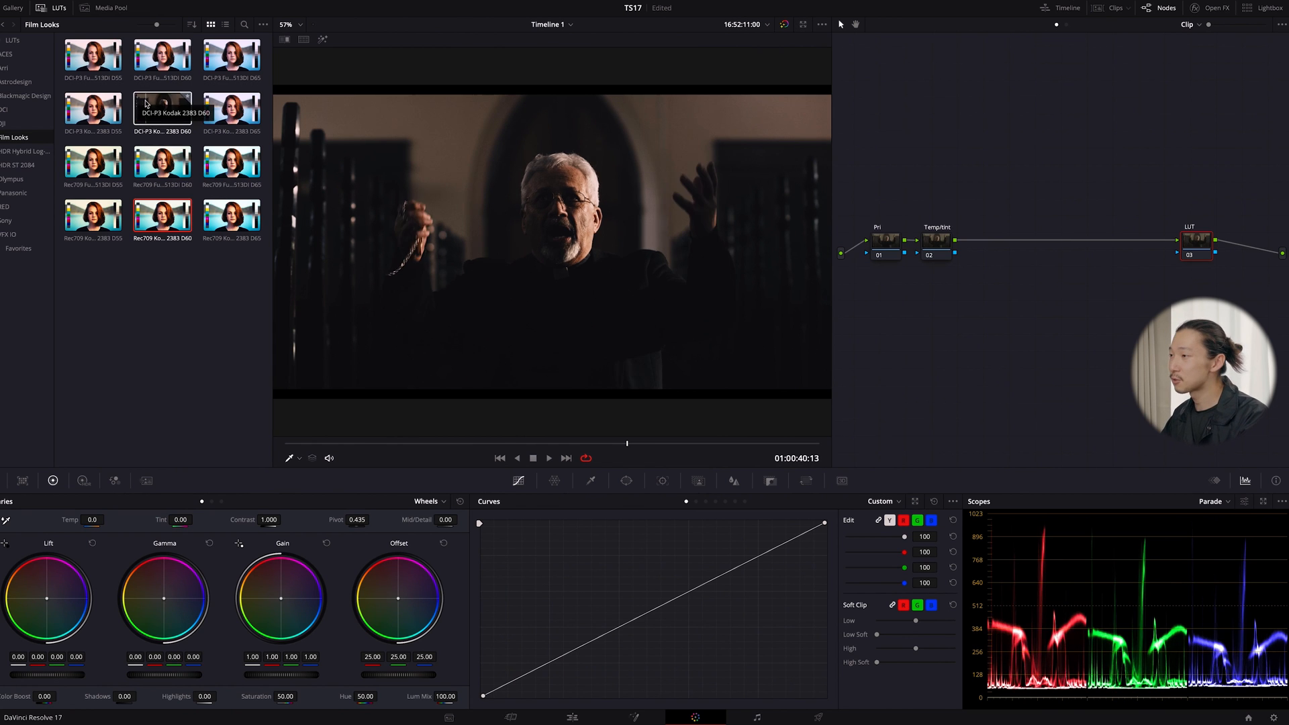
click(101, 222)
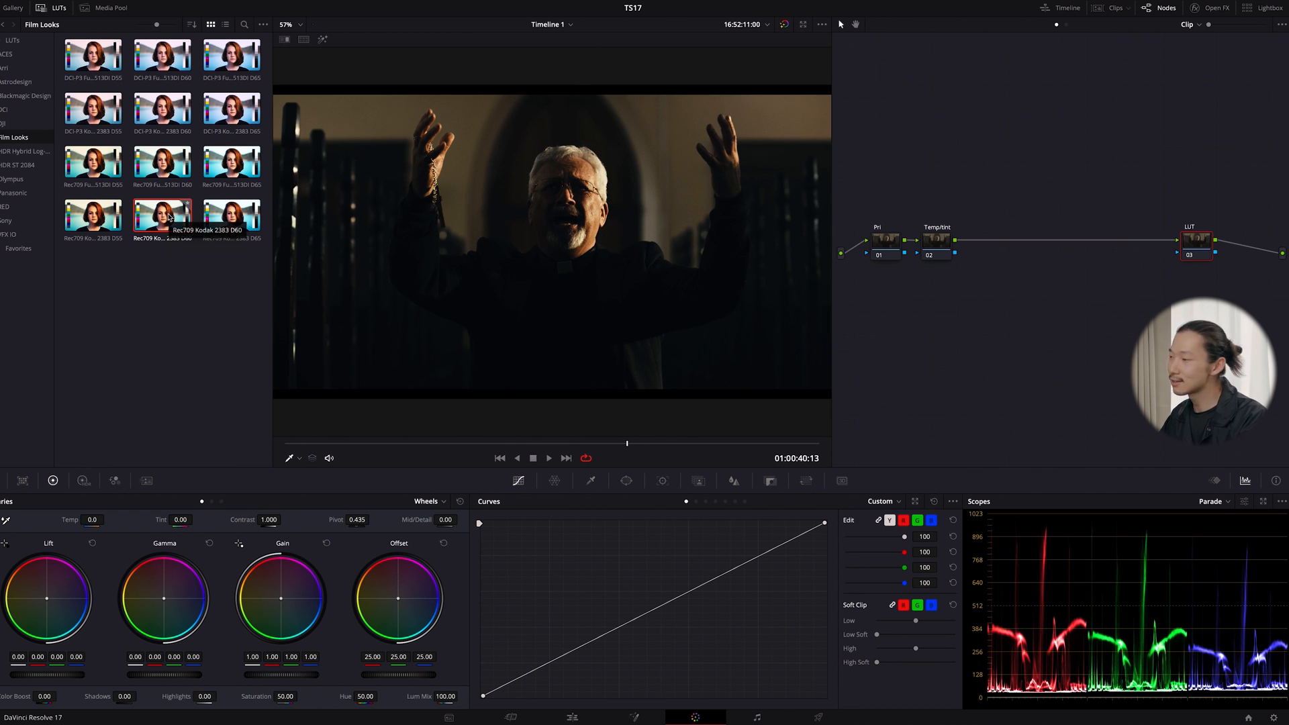
drag(169, 218, 1204, 249)
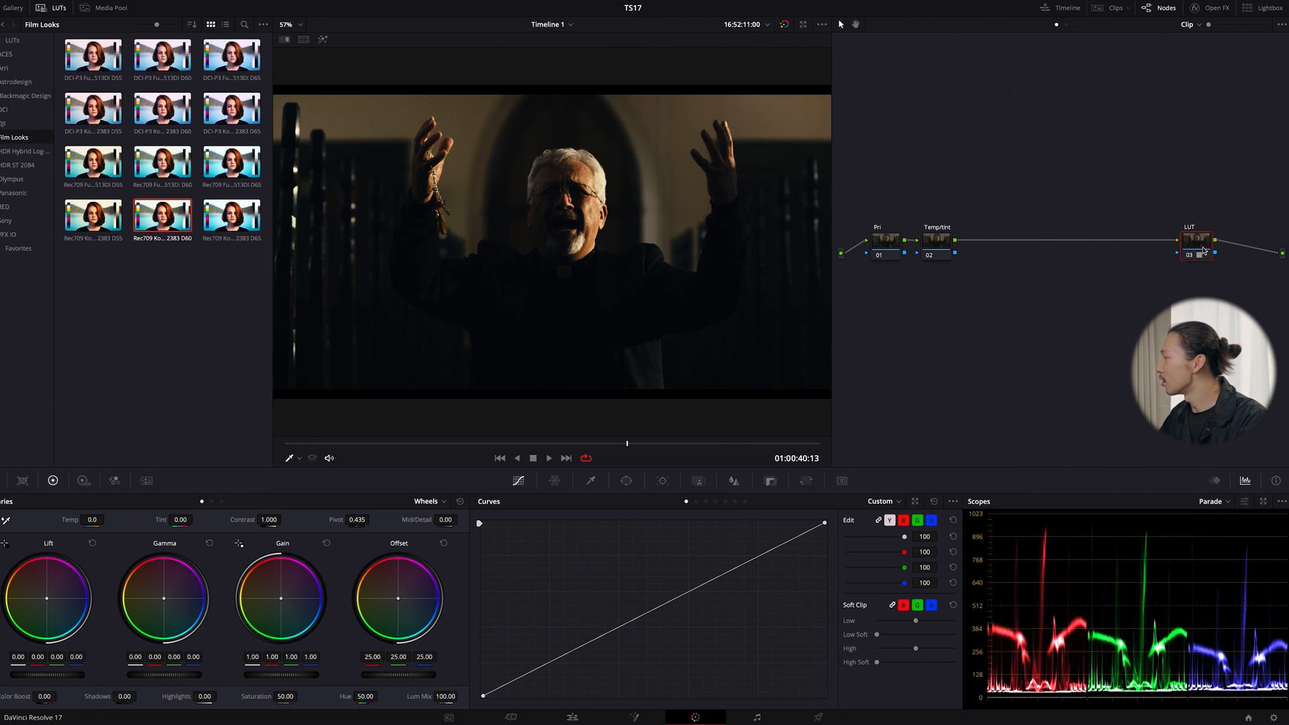
click(54, 8)
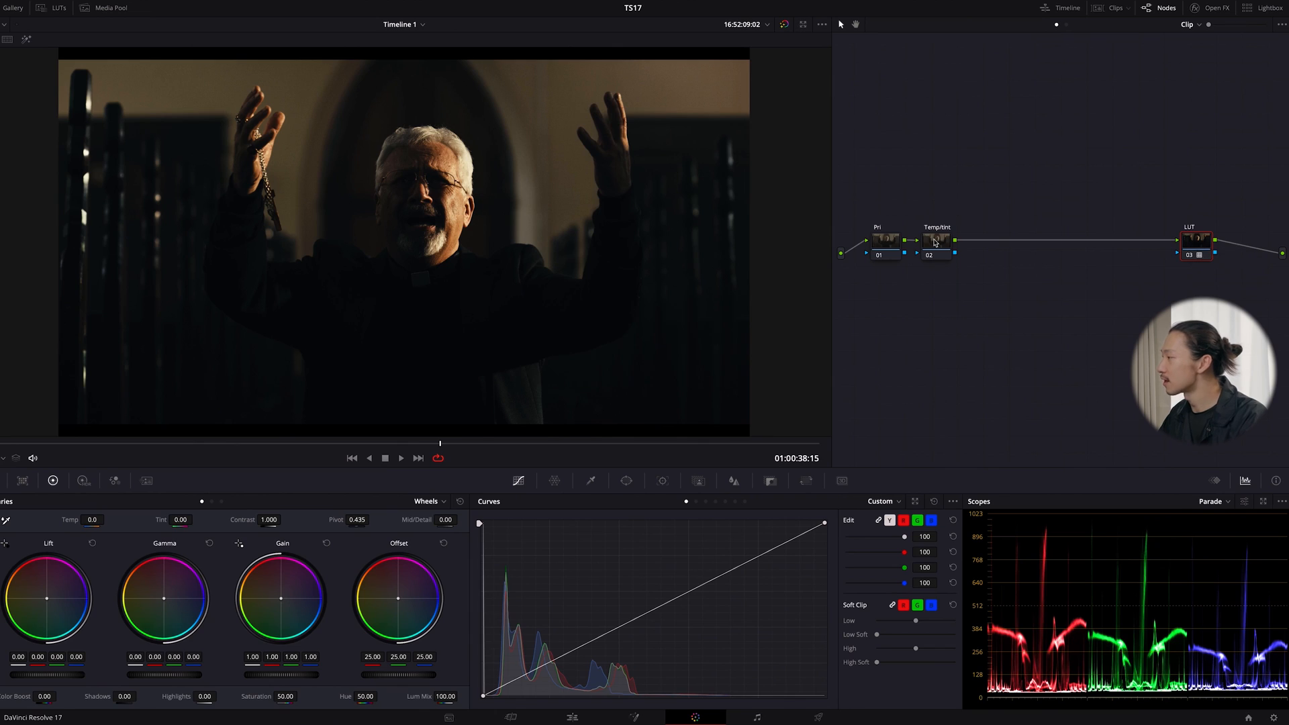
- Set the Pri node's contrast to 0.764 and pivot to 0.481
drag(932, 246, 938, 247)
drag(887, 240, 887, 243)
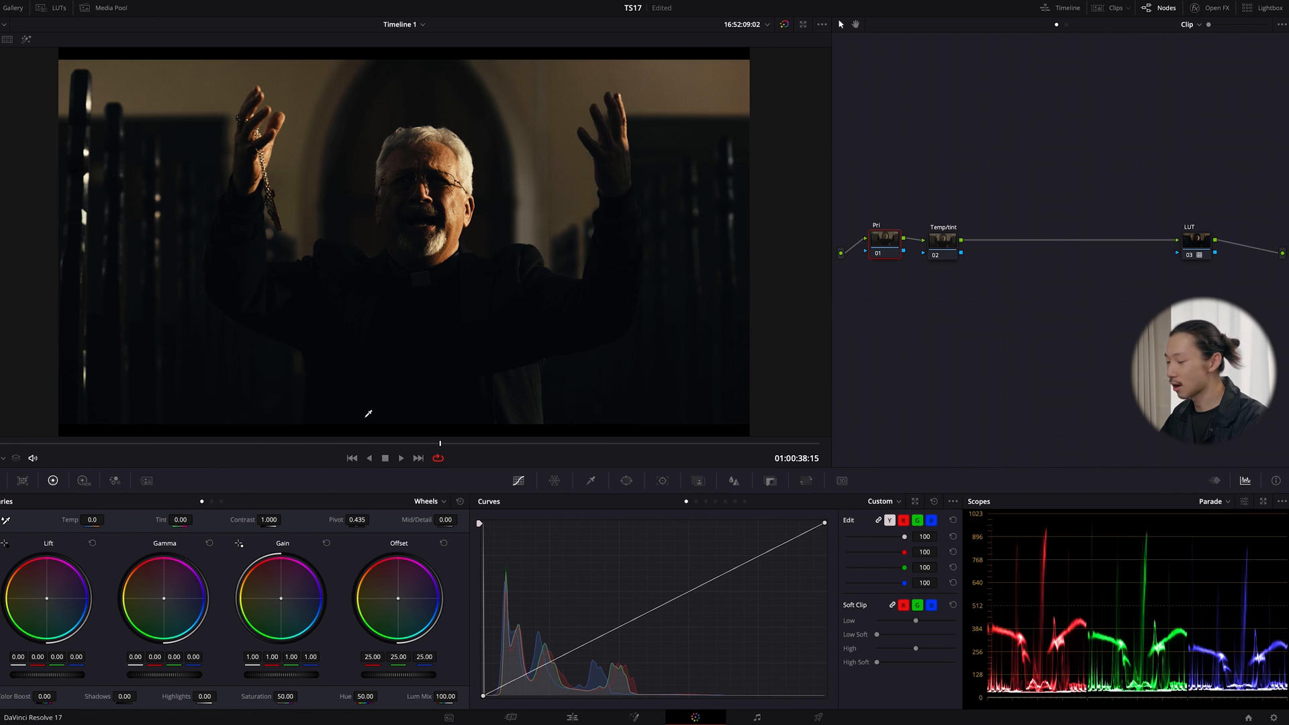
drag(268, 520, 209, 537)
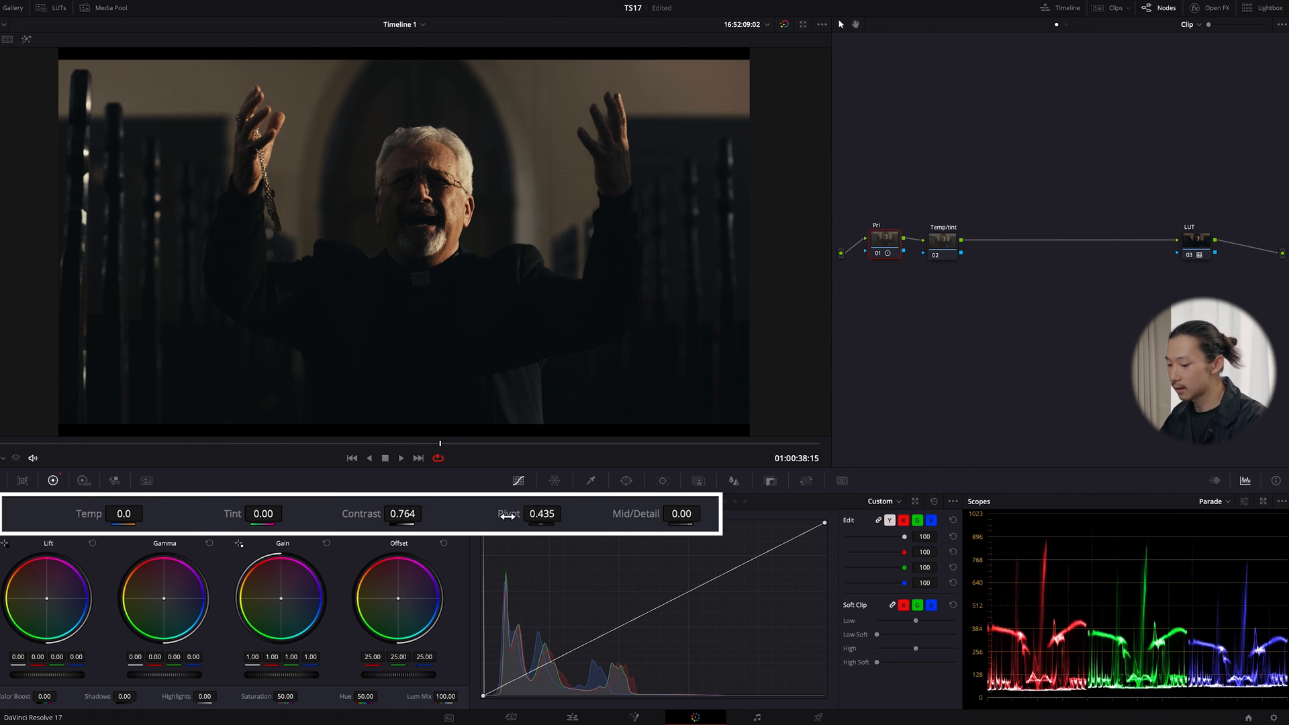
mouse_move(545, 515)
mouse_down()
mouse_move(570, 513)
mouse_move(541, 515)
mouse_up()
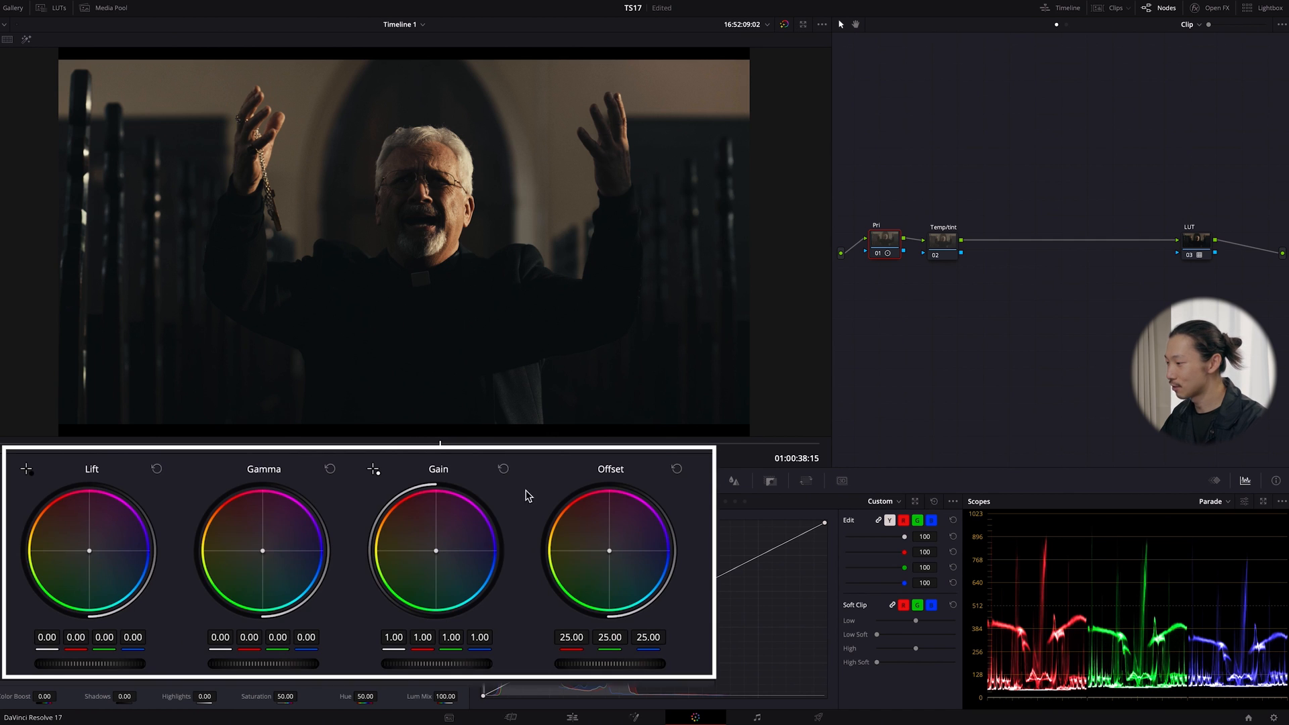
- Balance the Pri node's exposure with offset 27.55, gamma 0.03 and gain 0.98, and lower the lift very slightly
drag(605, 668, 646, 668)
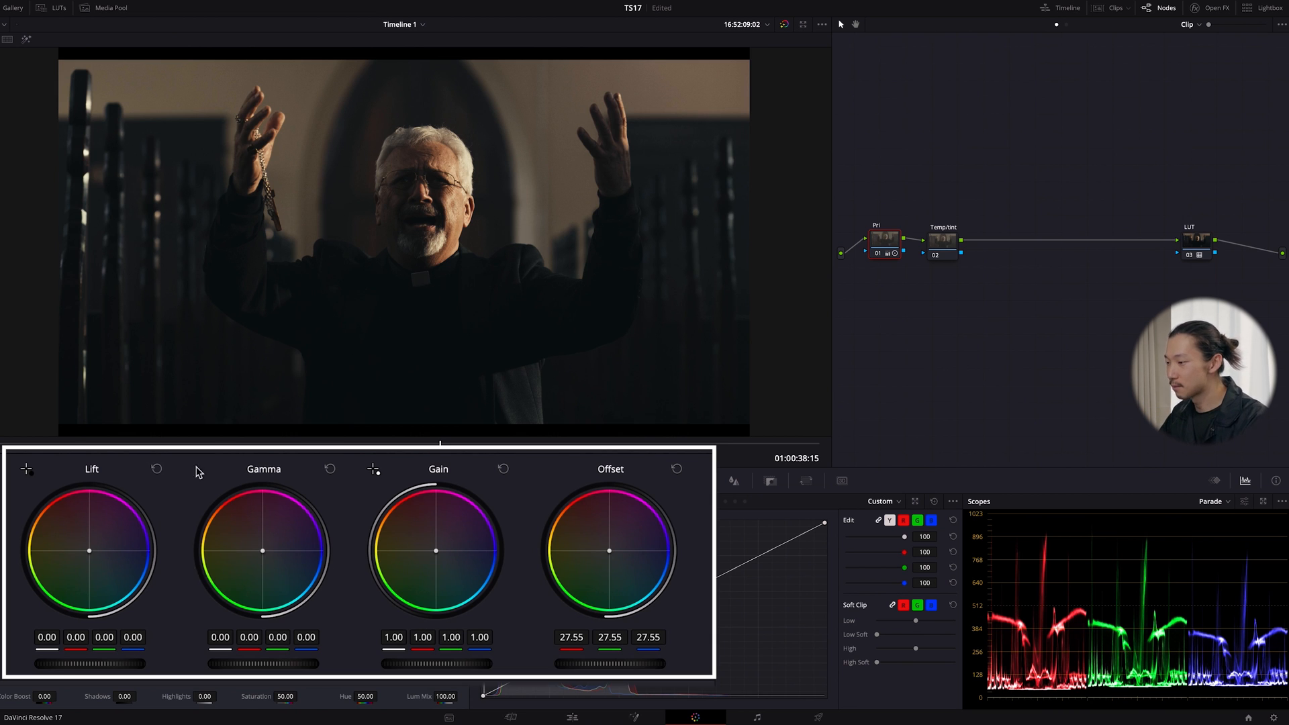
drag(242, 665, 327, 677)
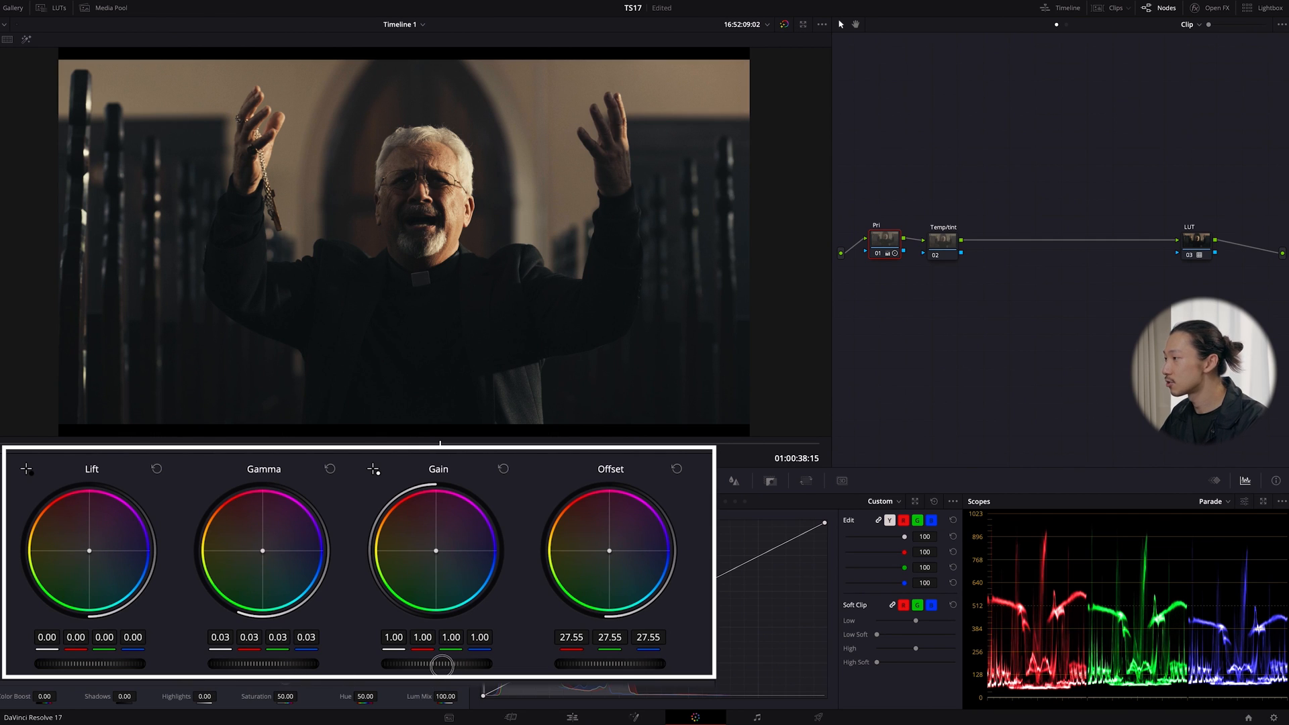
drag(435, 667, 407, 676)
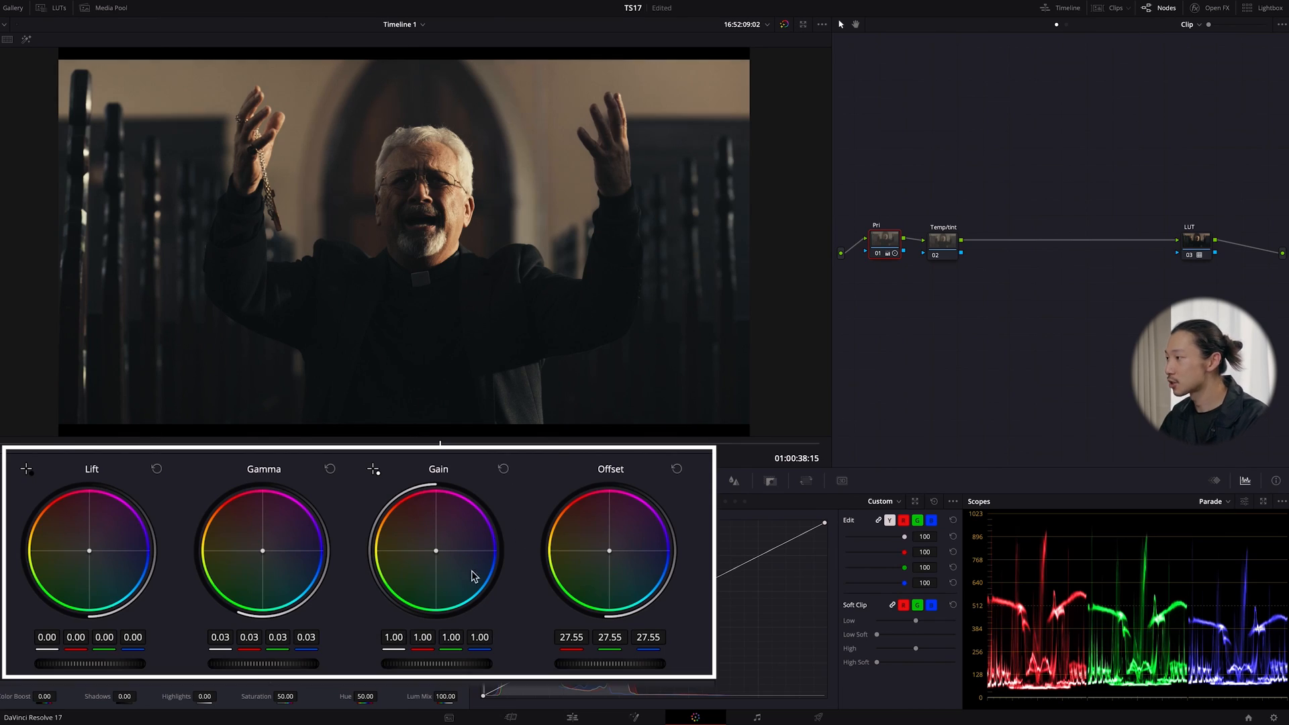
drag(440, 665, 406, 664)
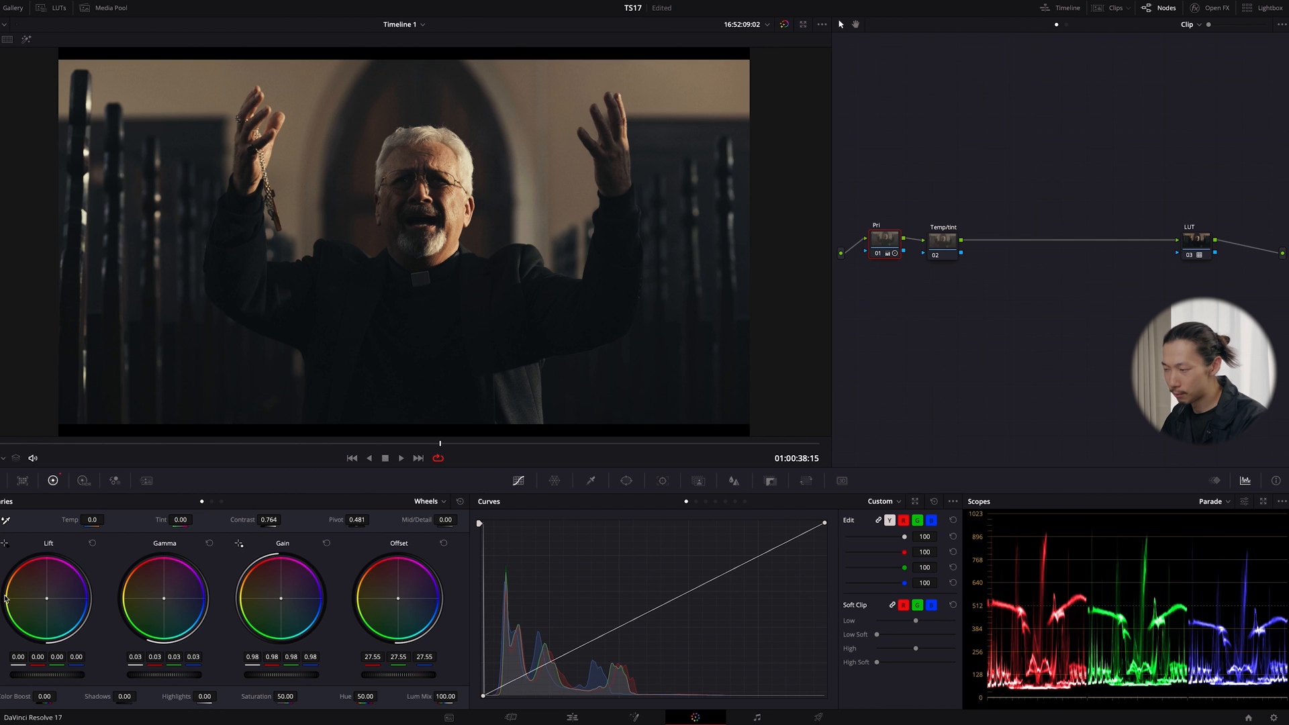
drag(56, 674, 92, 665)
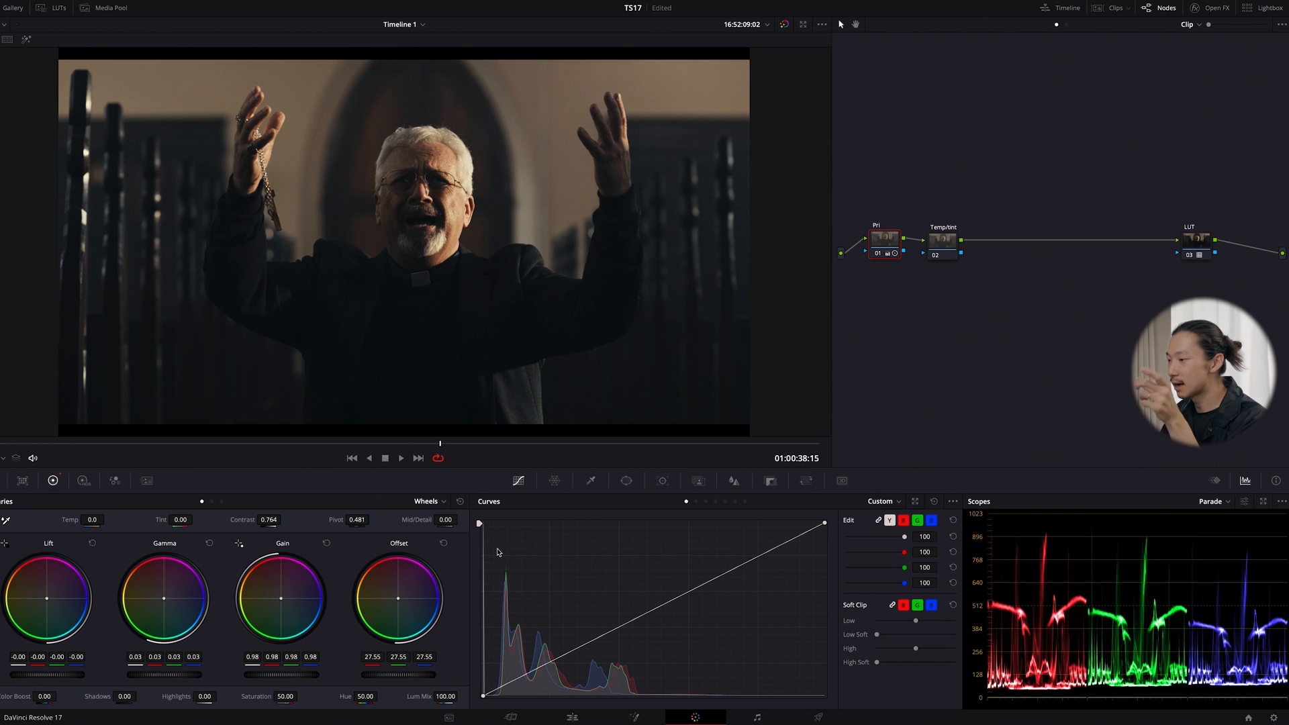
- Lower the Pri node's log shadows to -0.06 with a low range of 0.207, and set its saturation to 85
click(221, 501)
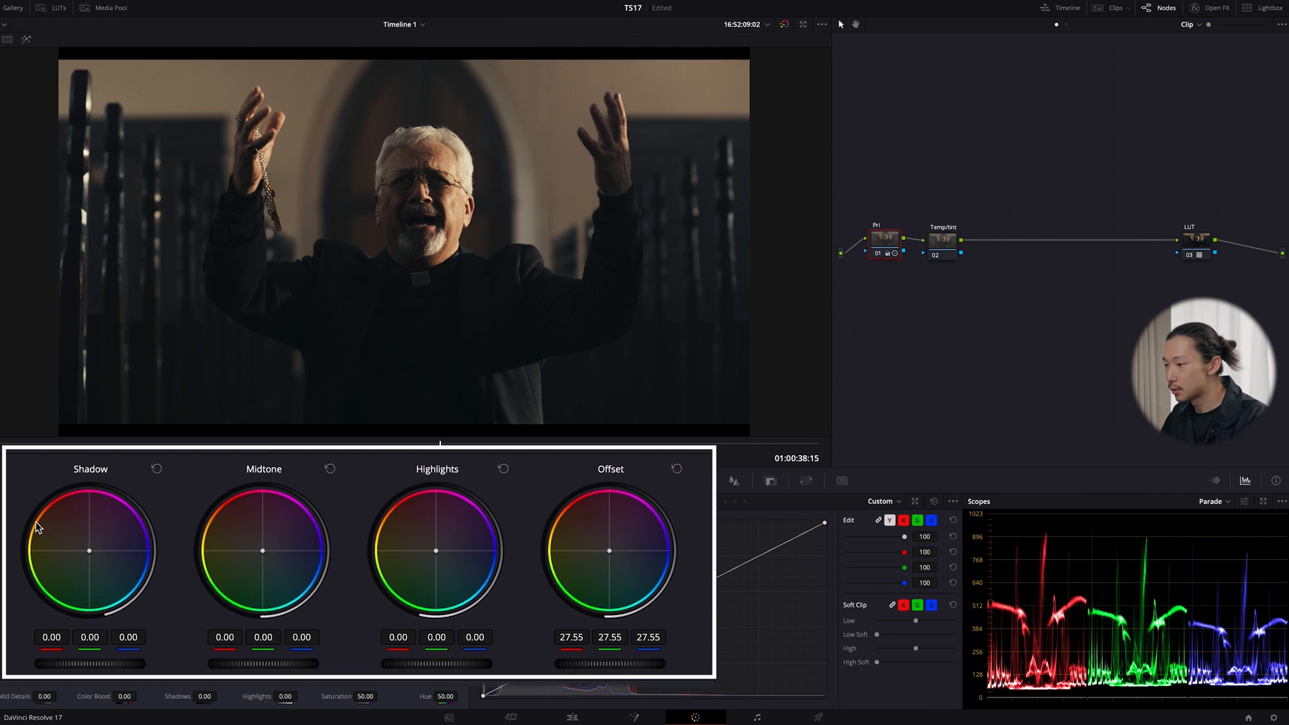
drag(94, 666, 37, 669)
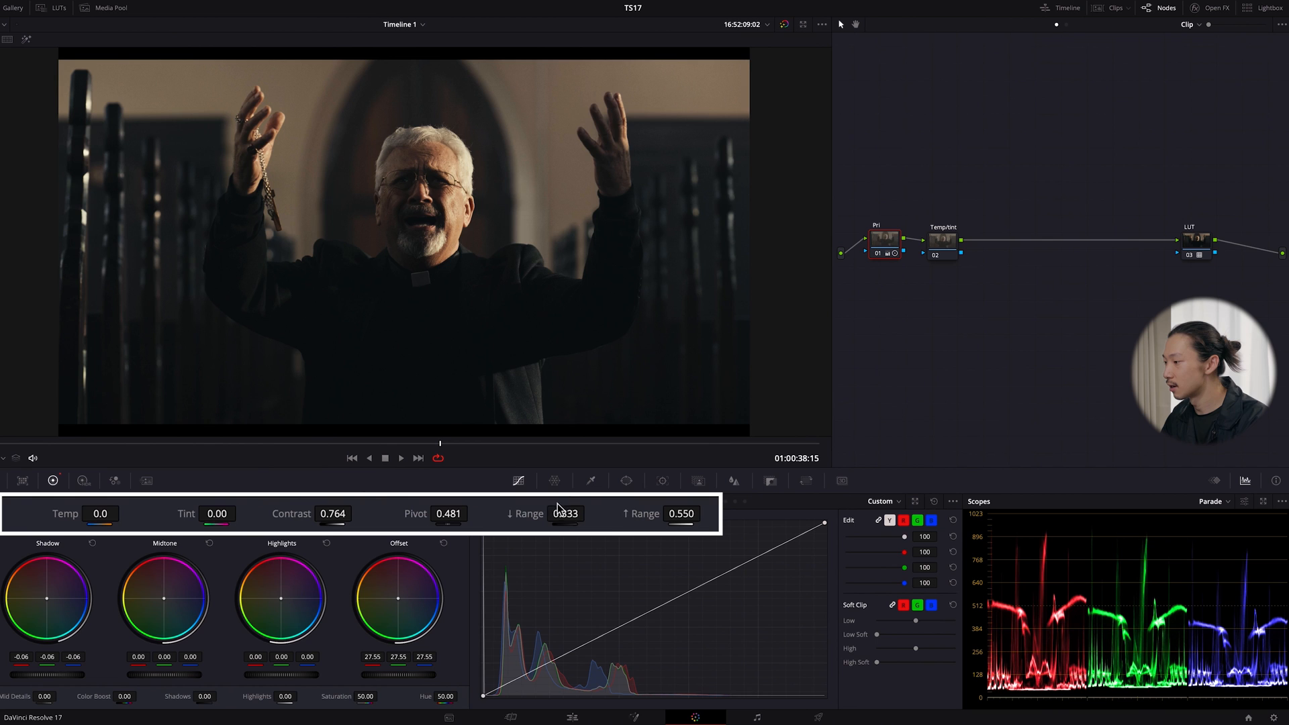
drag(567, 515, 516, 531)
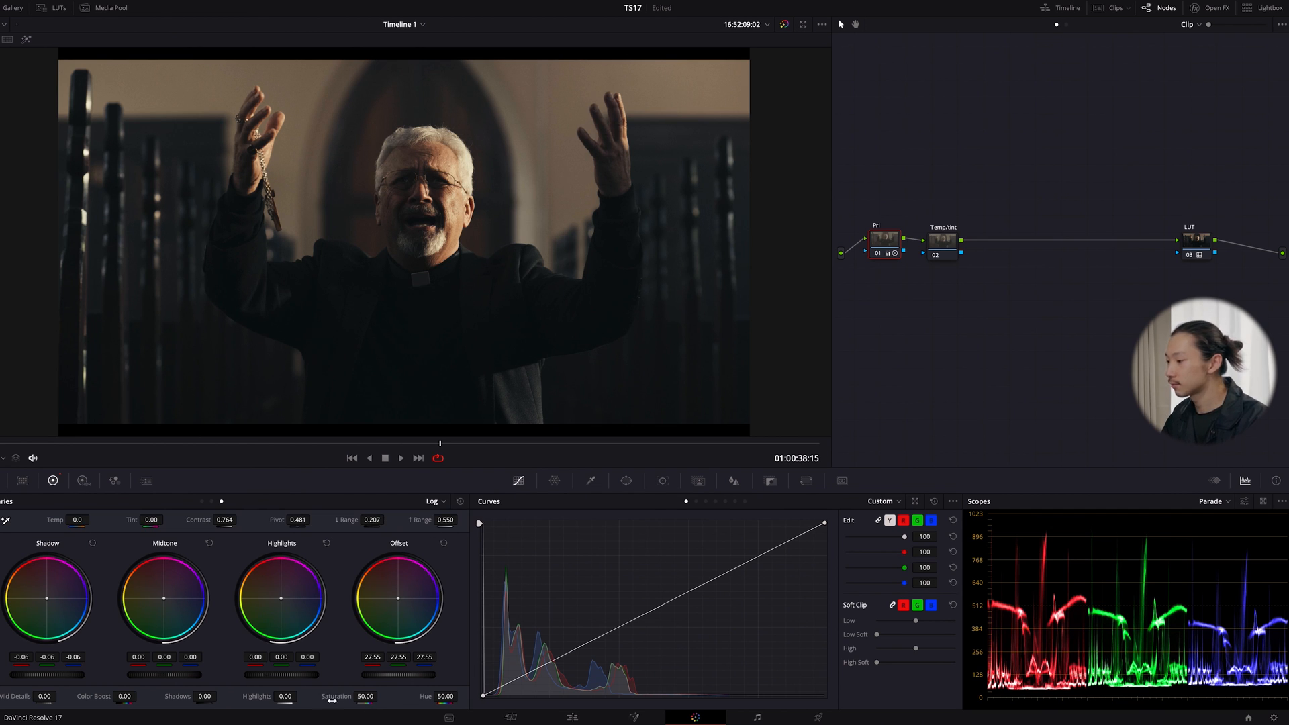
drag(693, 705, 722, 700)
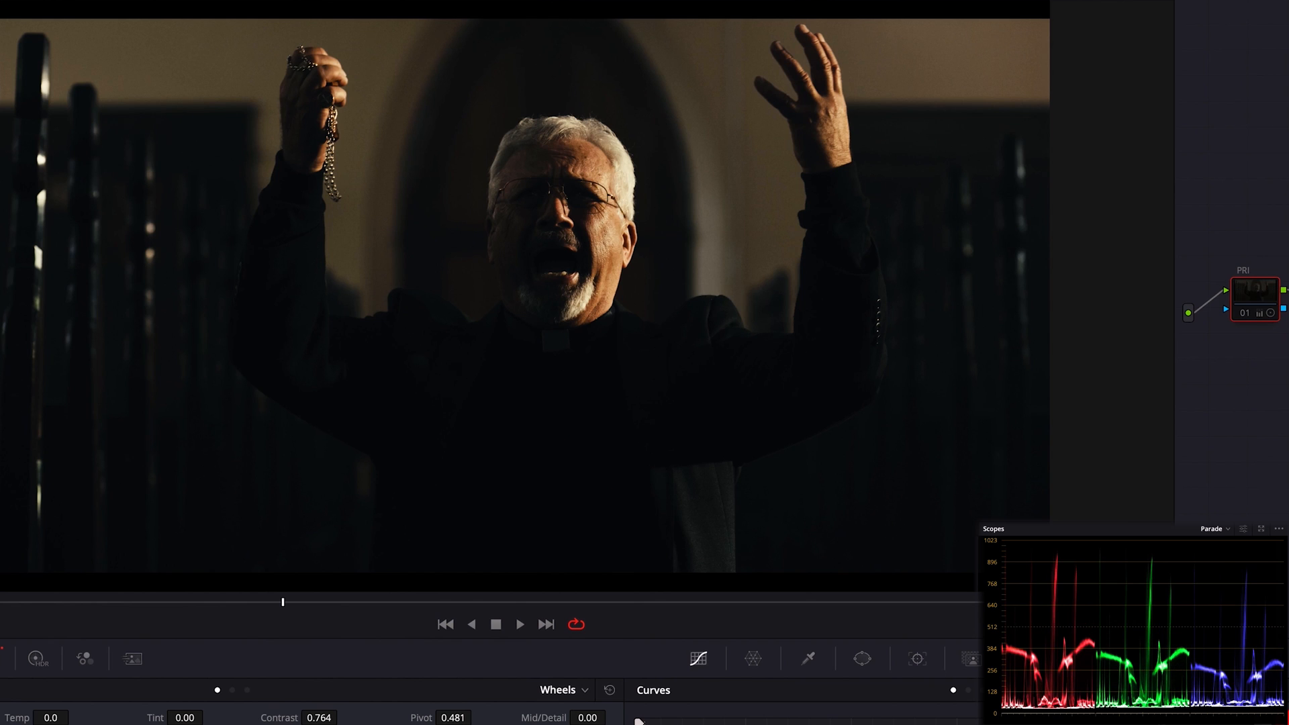
- Compare the image before and after by bypassing the grade and switching the PRI node off and on
key(shift+d)
key(shift+d)
key(shift+d)
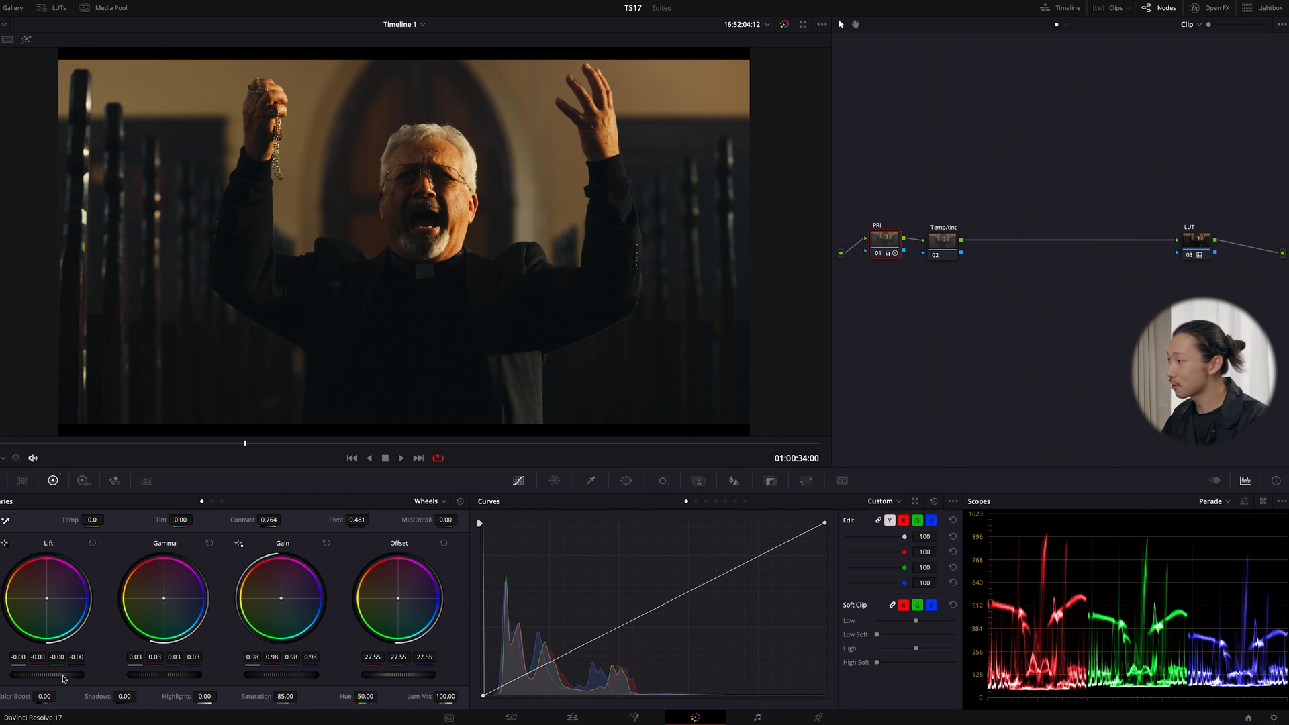
key(ctrl+d)
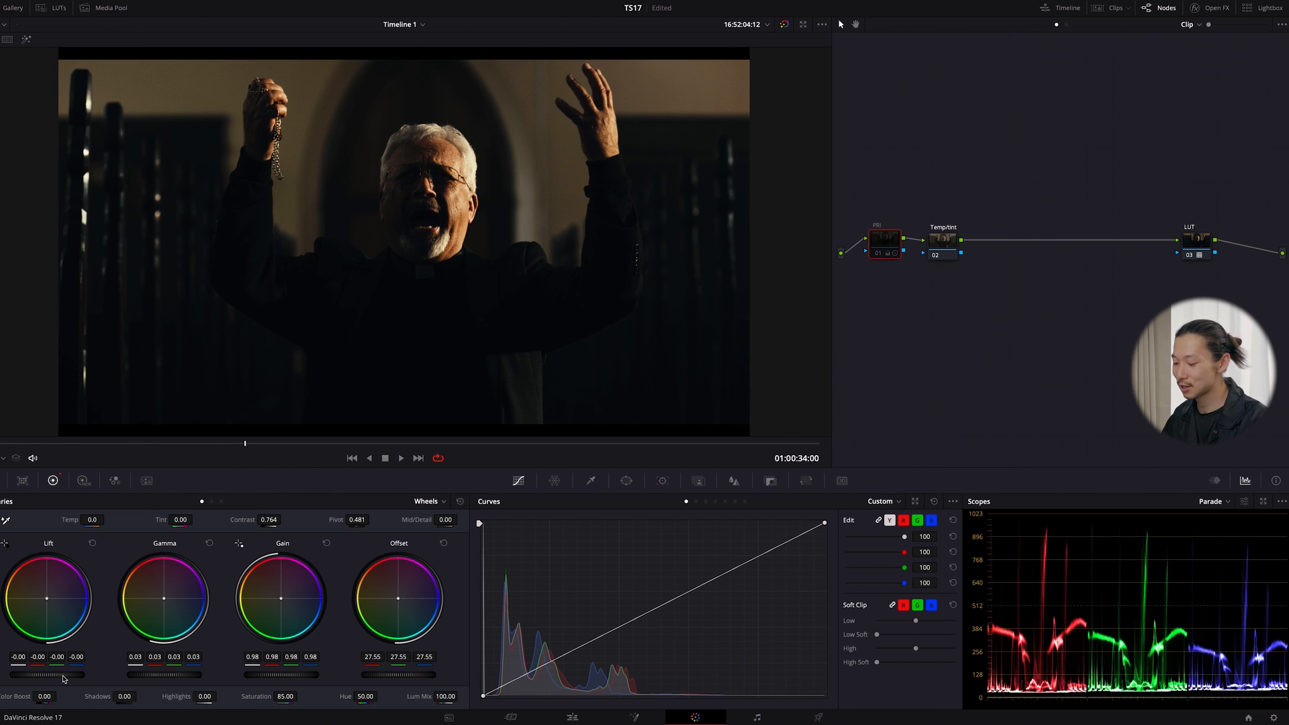
key(ctrl+d)
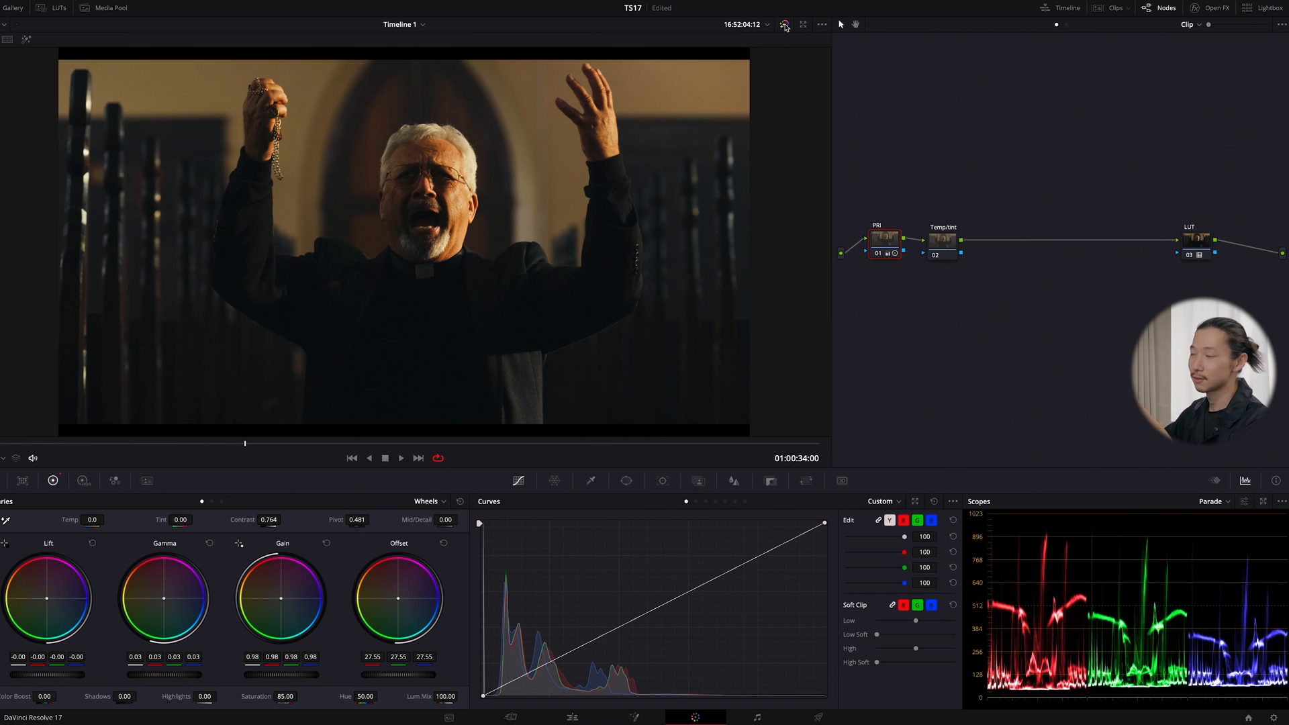
- Cool the Temp/tint node with temp -210 and tint -3, and pull its gamma very slightly away from green
drag(942, 240, 947, 239)
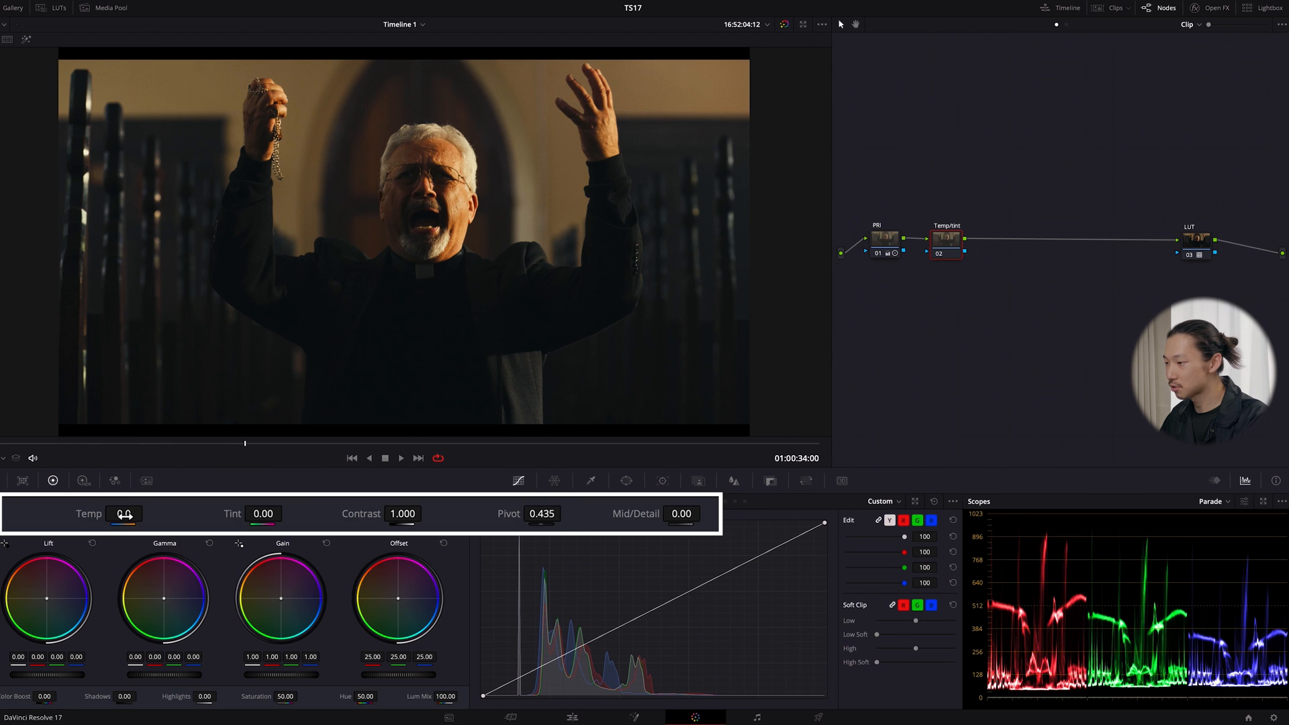
mouse_move(124, 514)
mouse_down()
mouse_move(82, 521)
mouse_move(116, 514)
mouse_up()
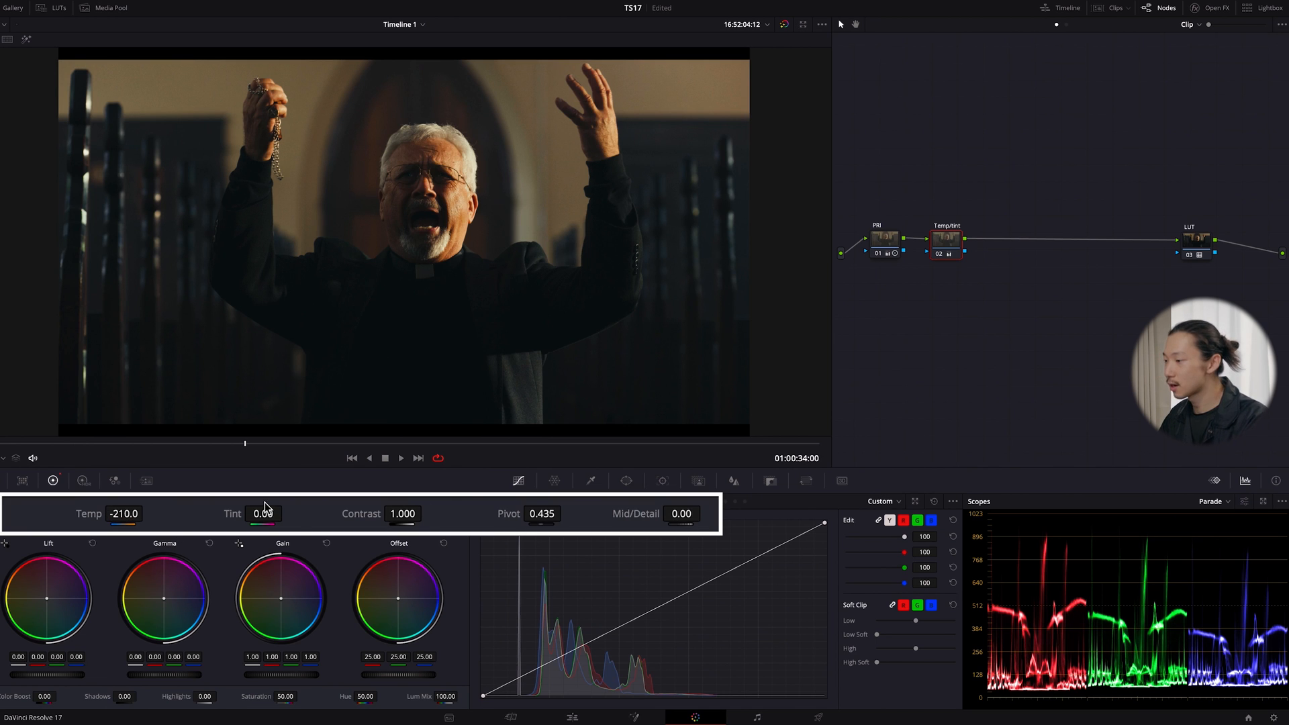
drag(263, 514, 261, 515)
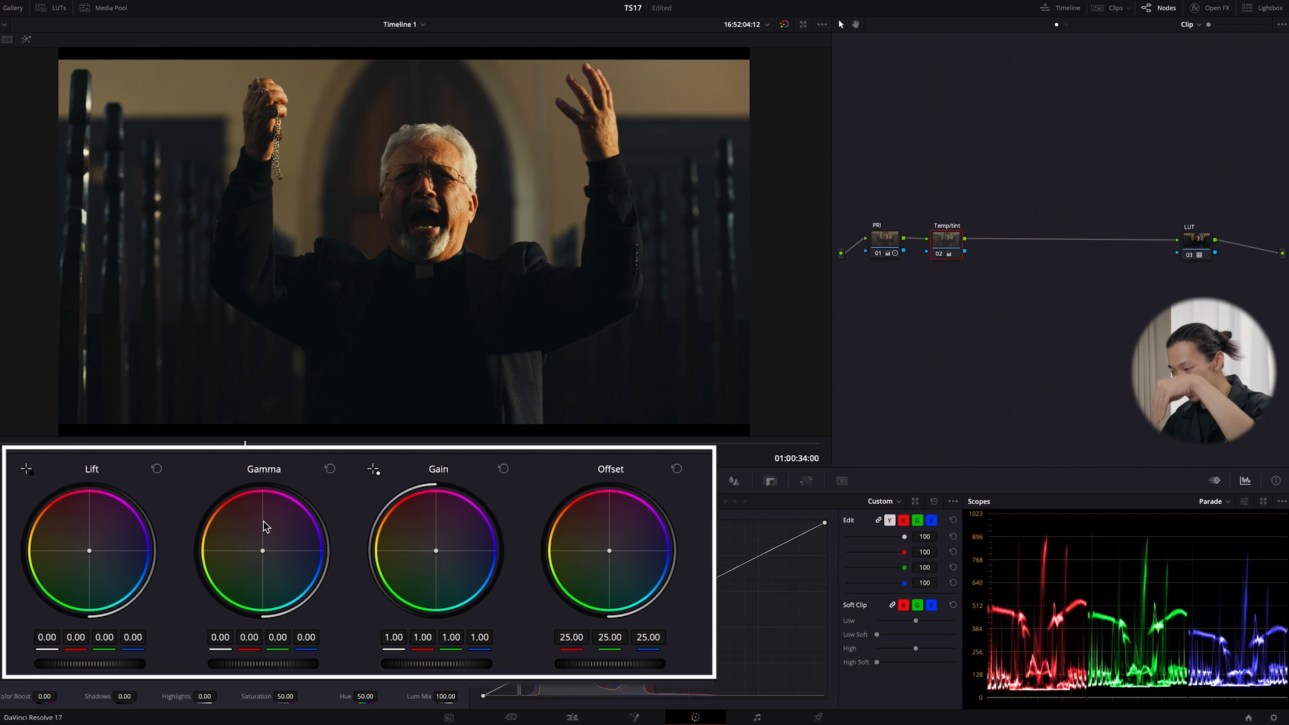
drag(264, 550, 263, 551)
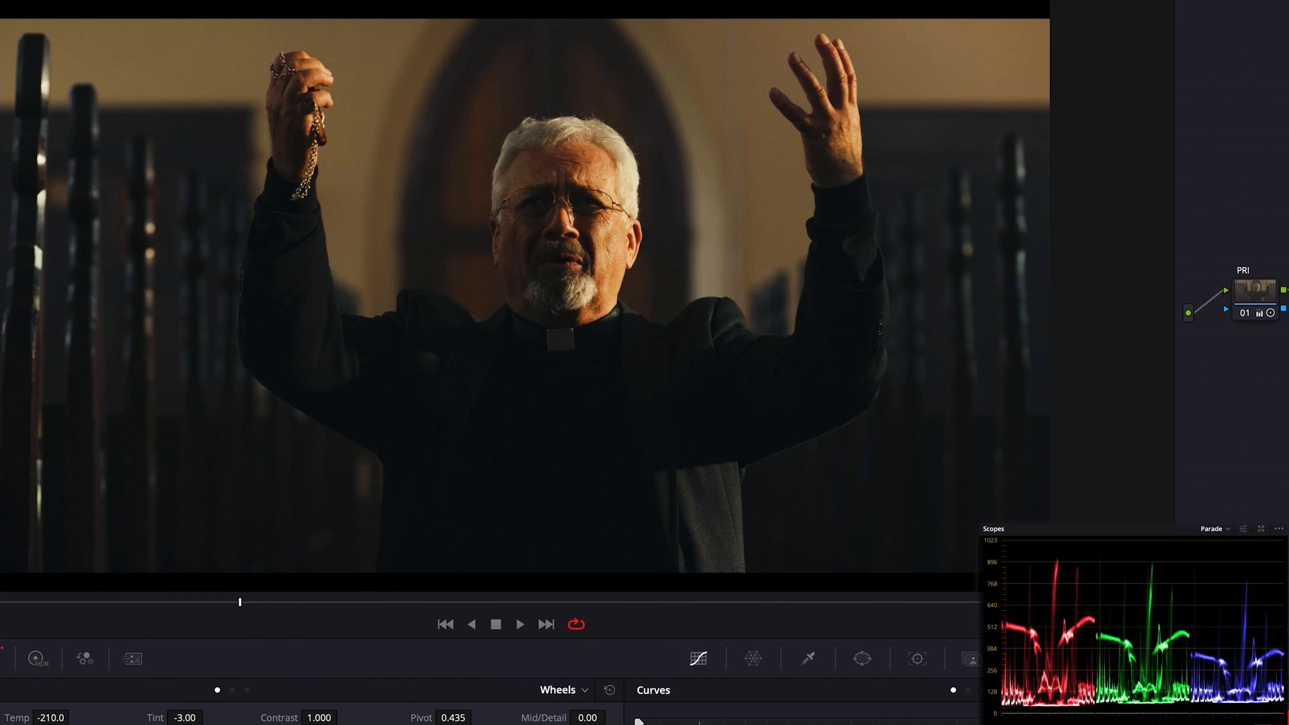
- Compare the grade with the PRI and Temp/Tint nodes switched off, turning them back on one at a time
key(ctrl+d)
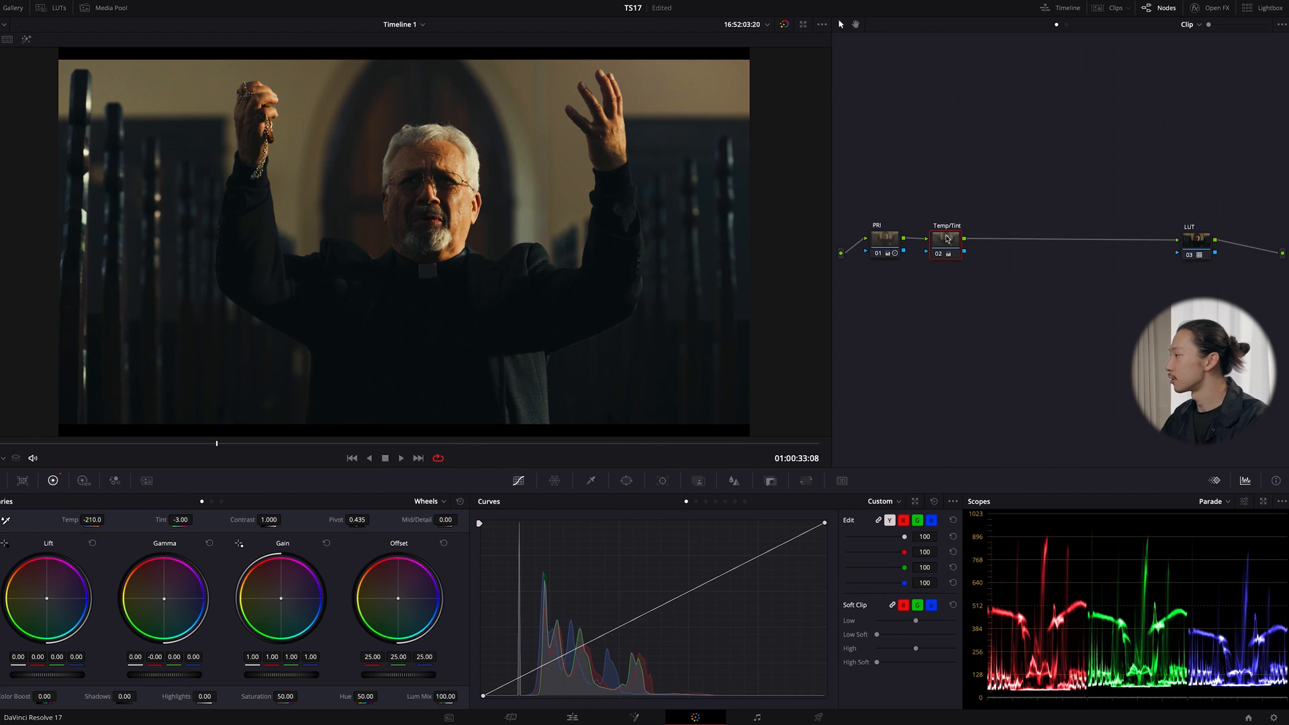
key(ctrl+d)
click(883, 242)
key(ctrl+d)
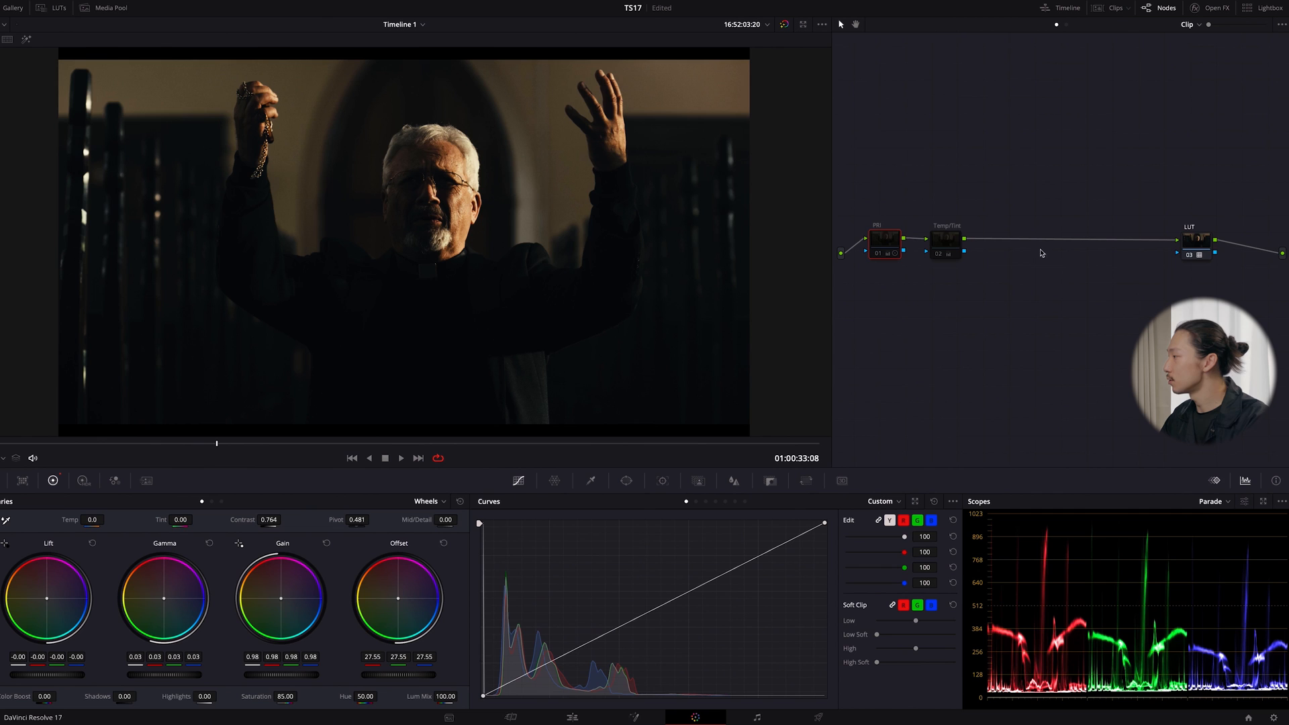
drag(1202, 242, 1195, 241)
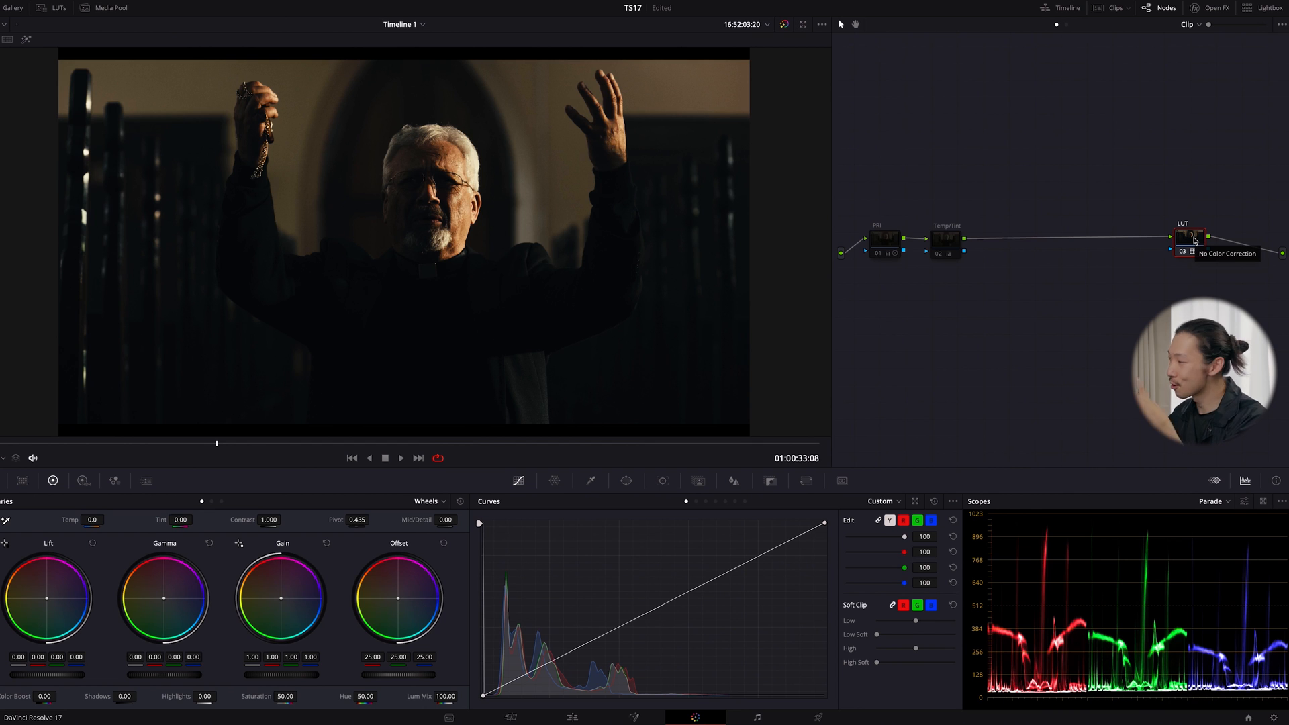
click(885, 240)
key(ctrl+d)
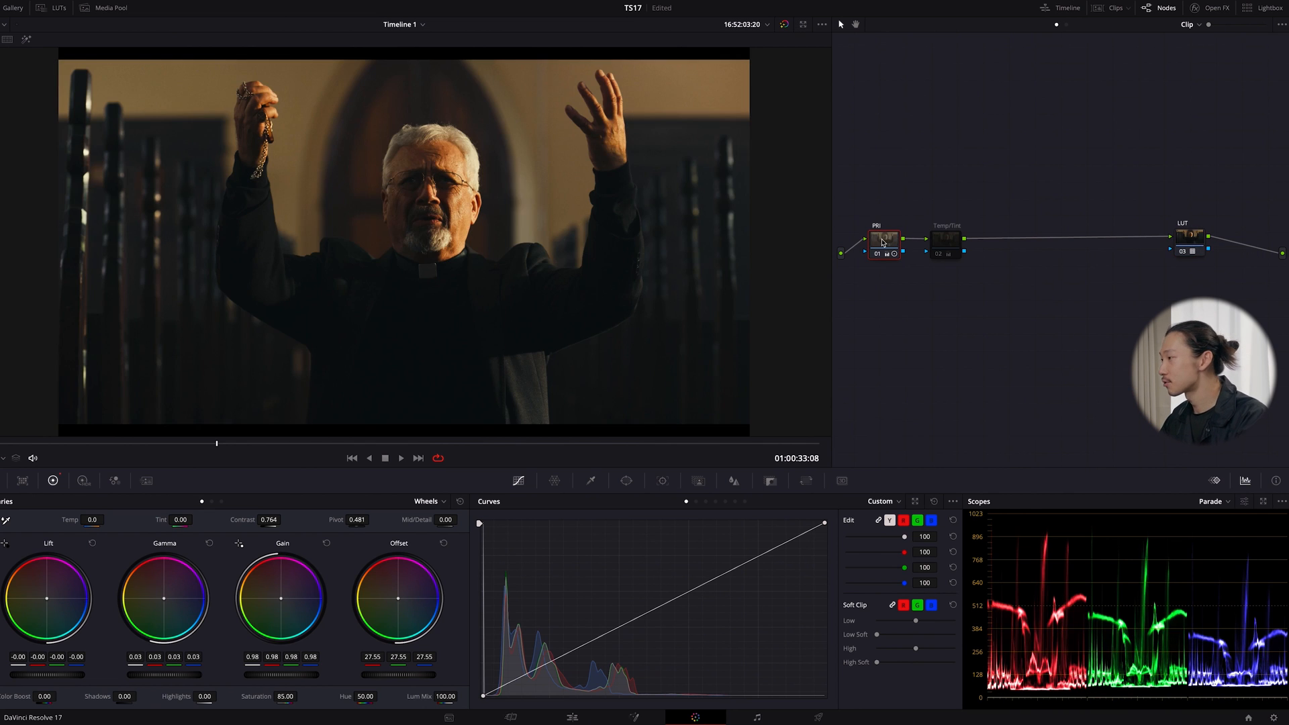
click(953, 246)
key(ctrl+d)
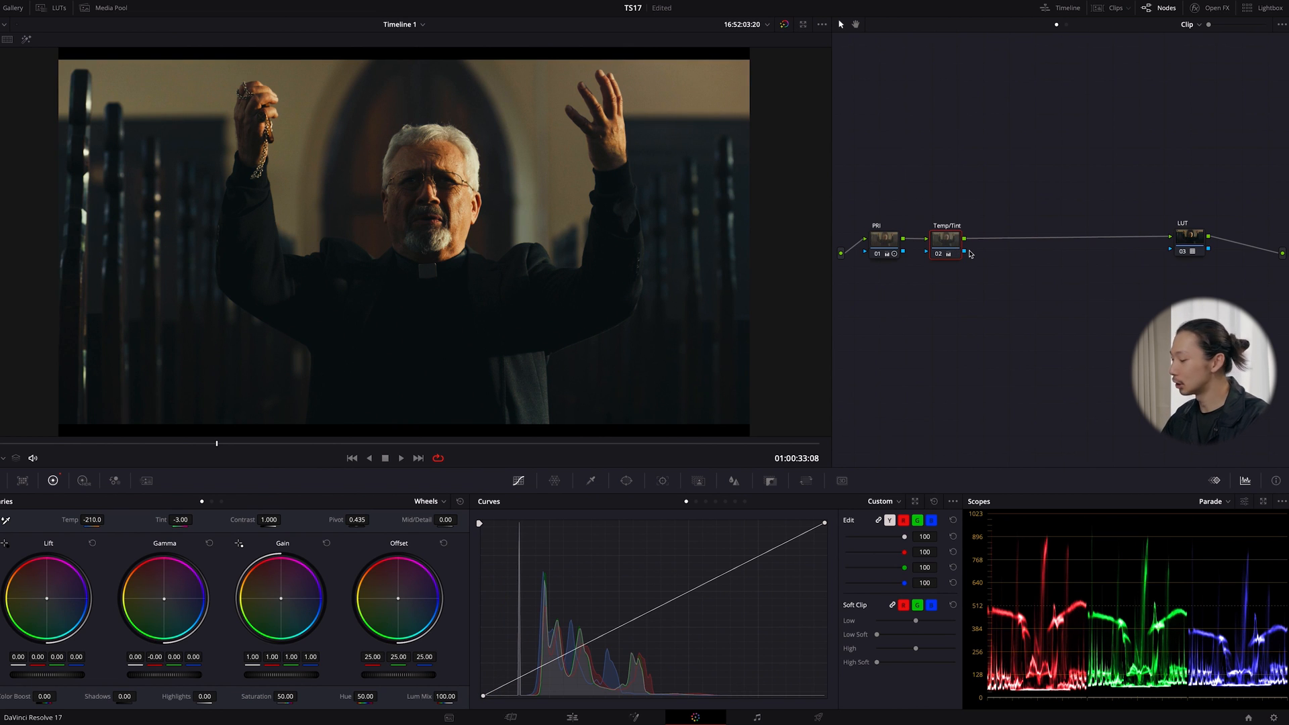
click(1183, 237)
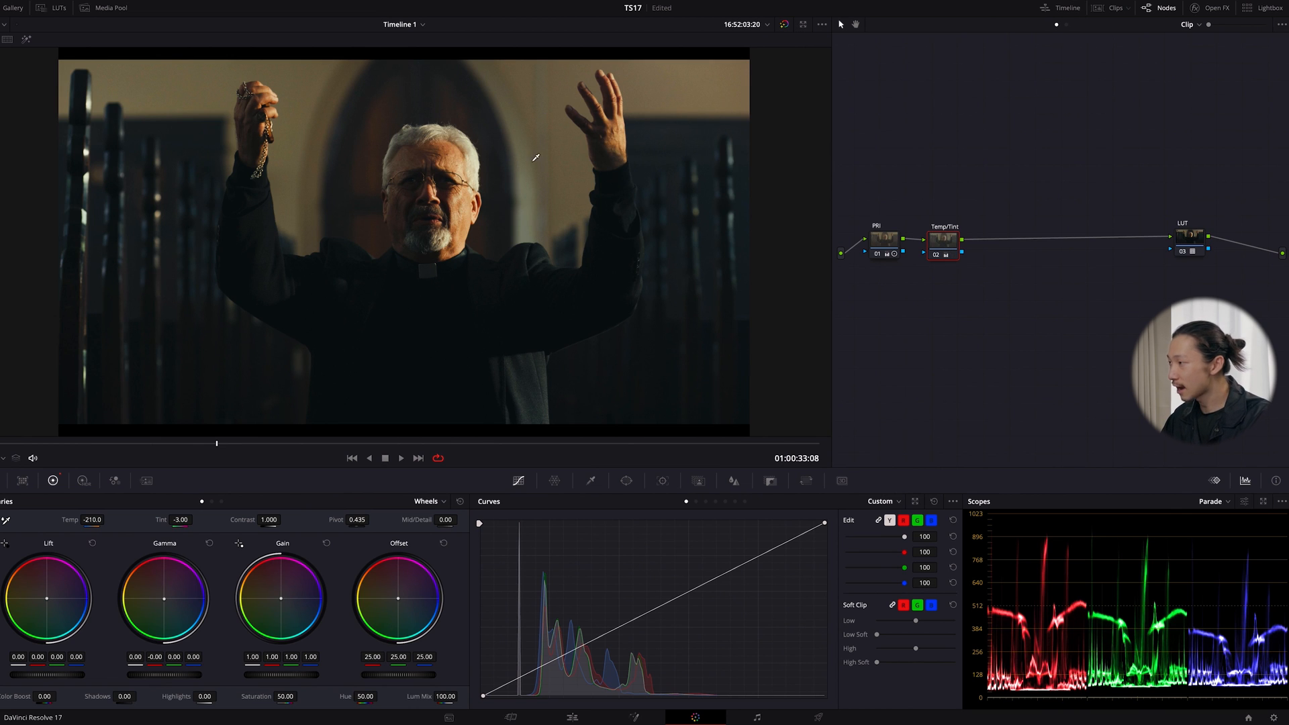
- Add a serial node after Temp/Tint, add a parallel node to it, and label the pair look and skin
key(alt+s)
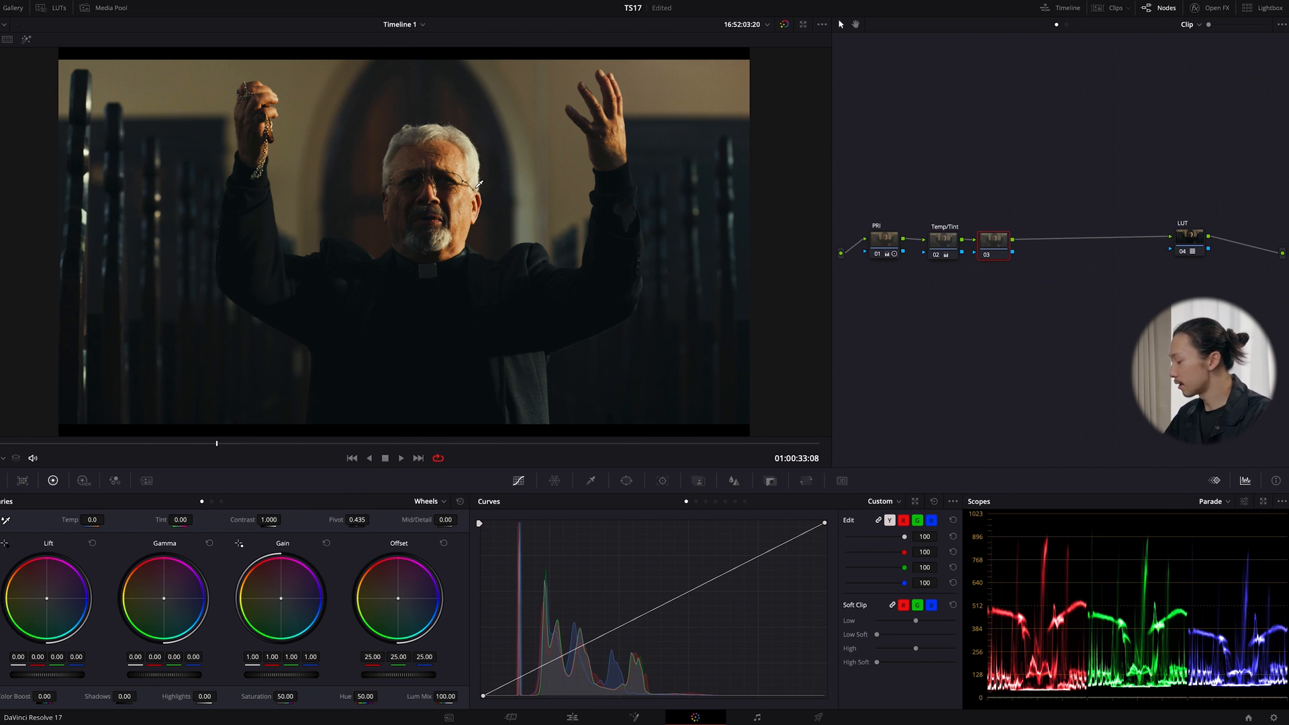
key(alt+p)
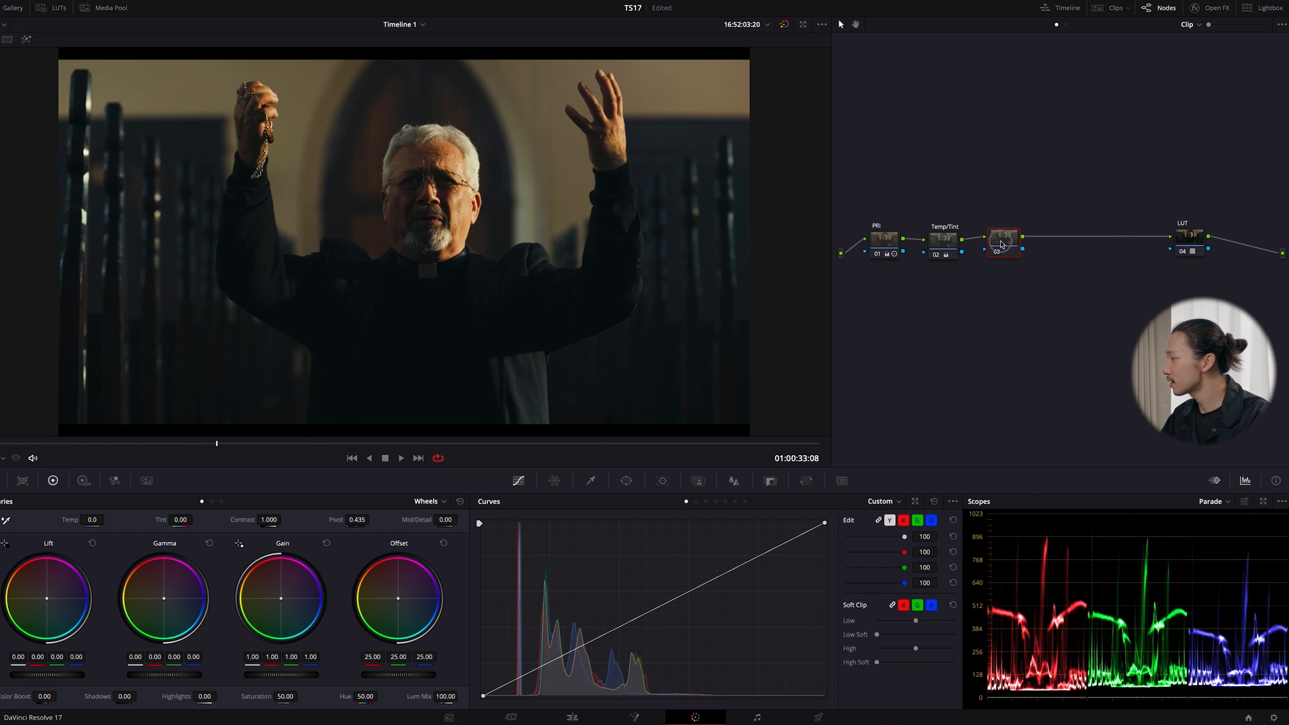
drag(1002, 244, 1007, 223)
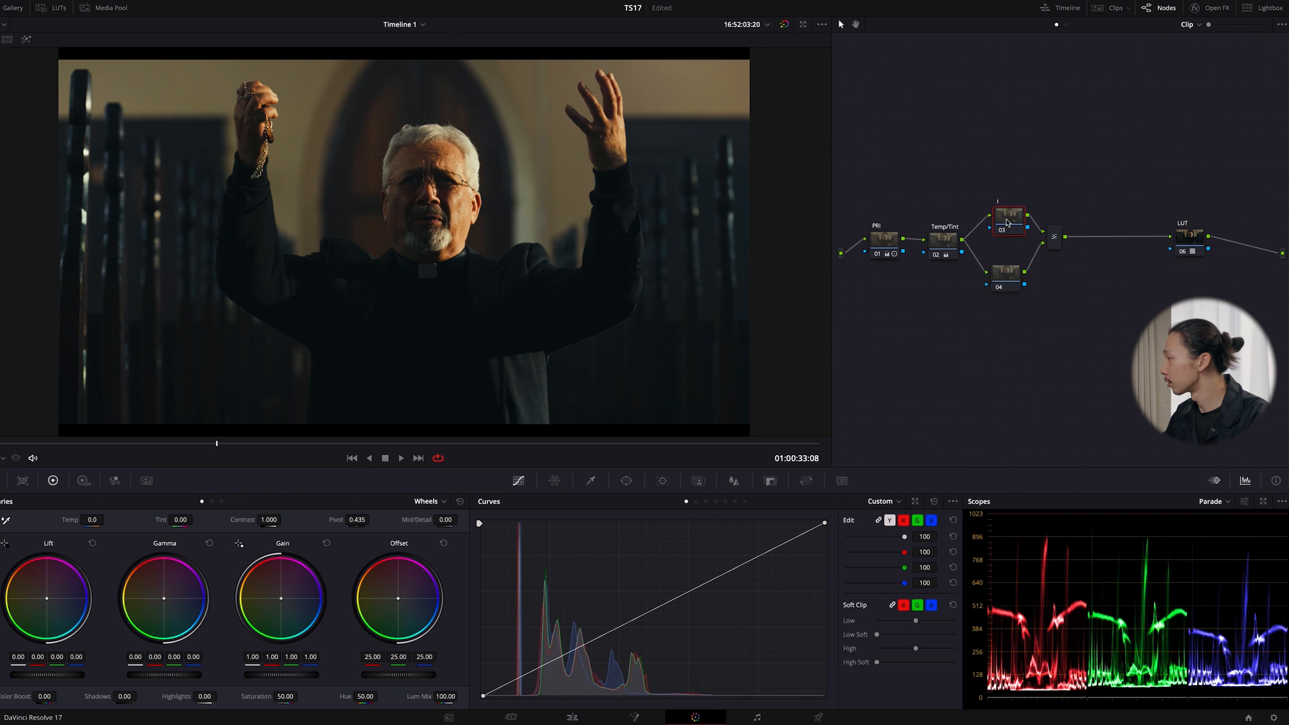
key(Return)
click(1008, 276)
click(1007, 273)
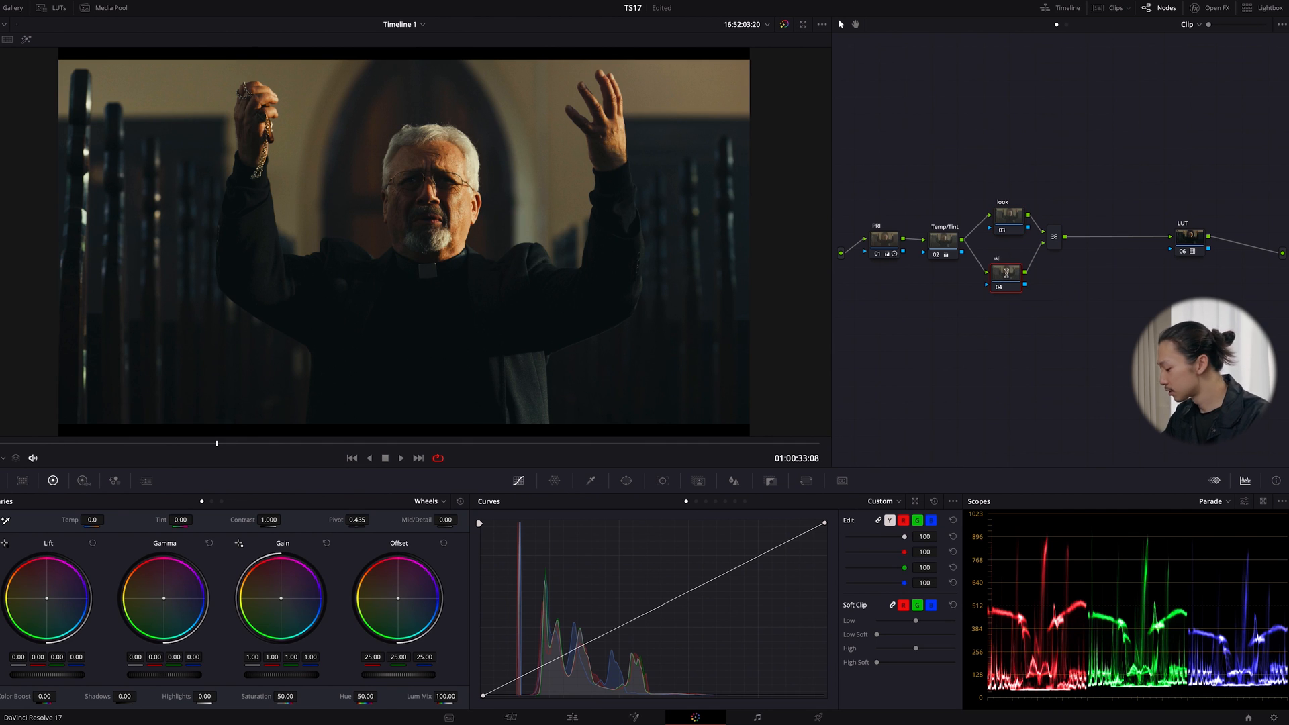
key(Return)
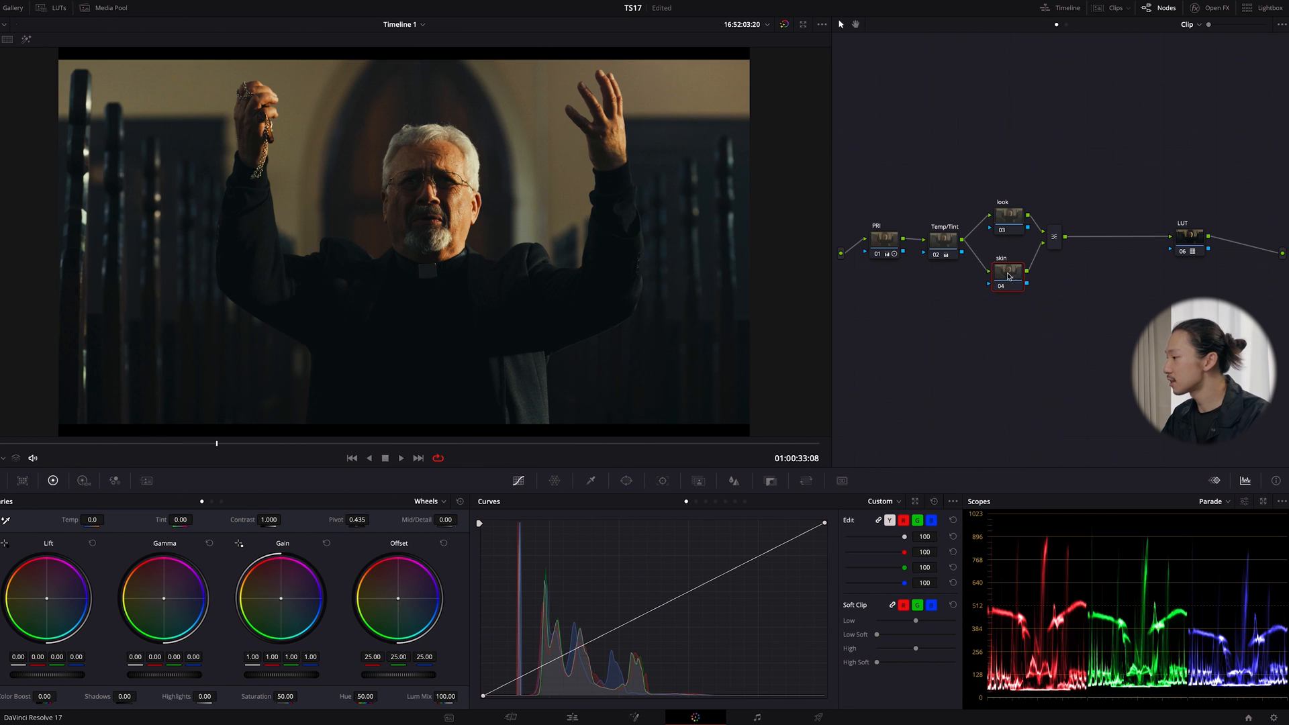
- Draw a closed curve window around the man's head on the skin node, using points placed along its outline
click(625, 481)
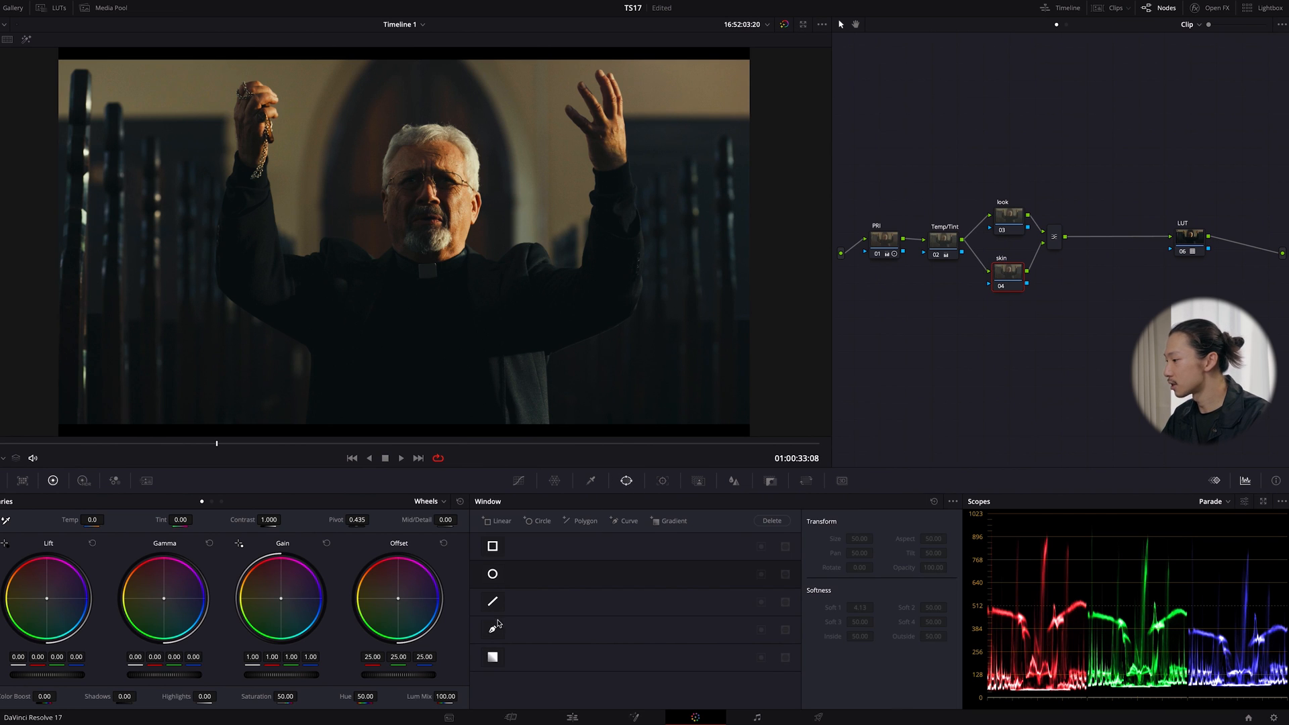
scroll(407, 263, down, 1)
click(388, 254)
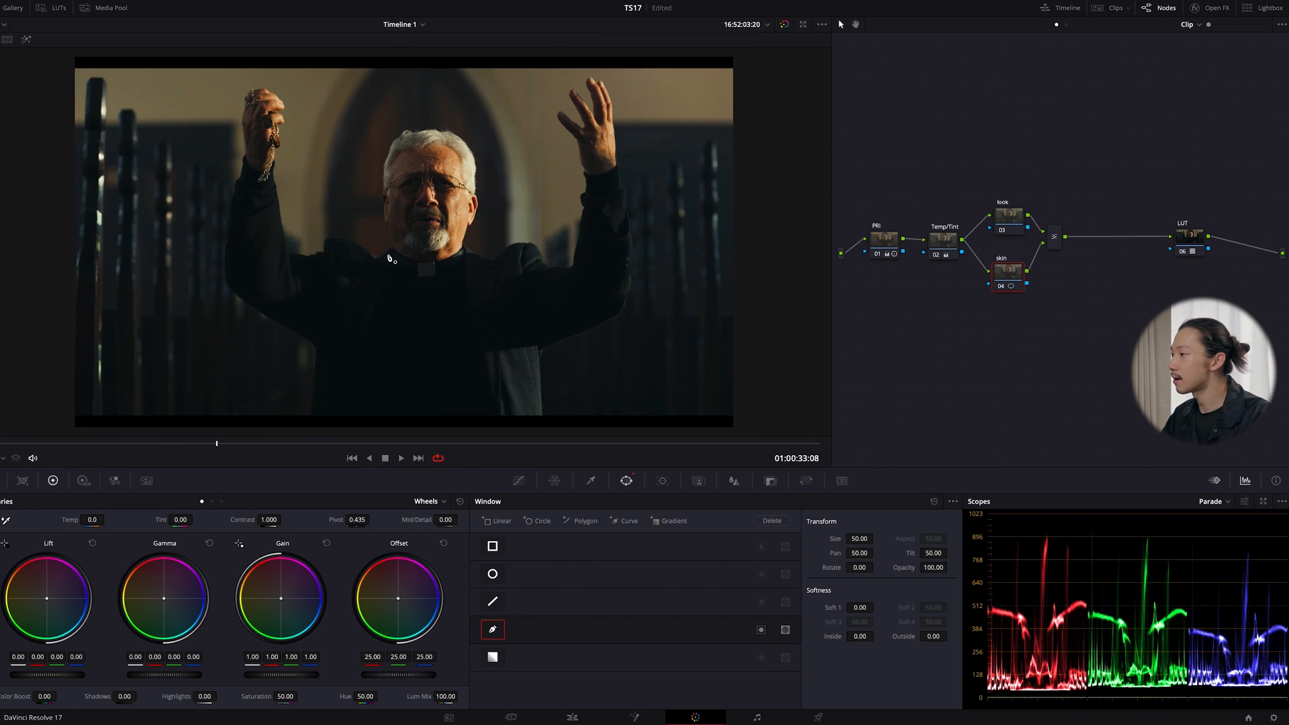
click(381, 225)
click(376, 194)
click(376, 172)
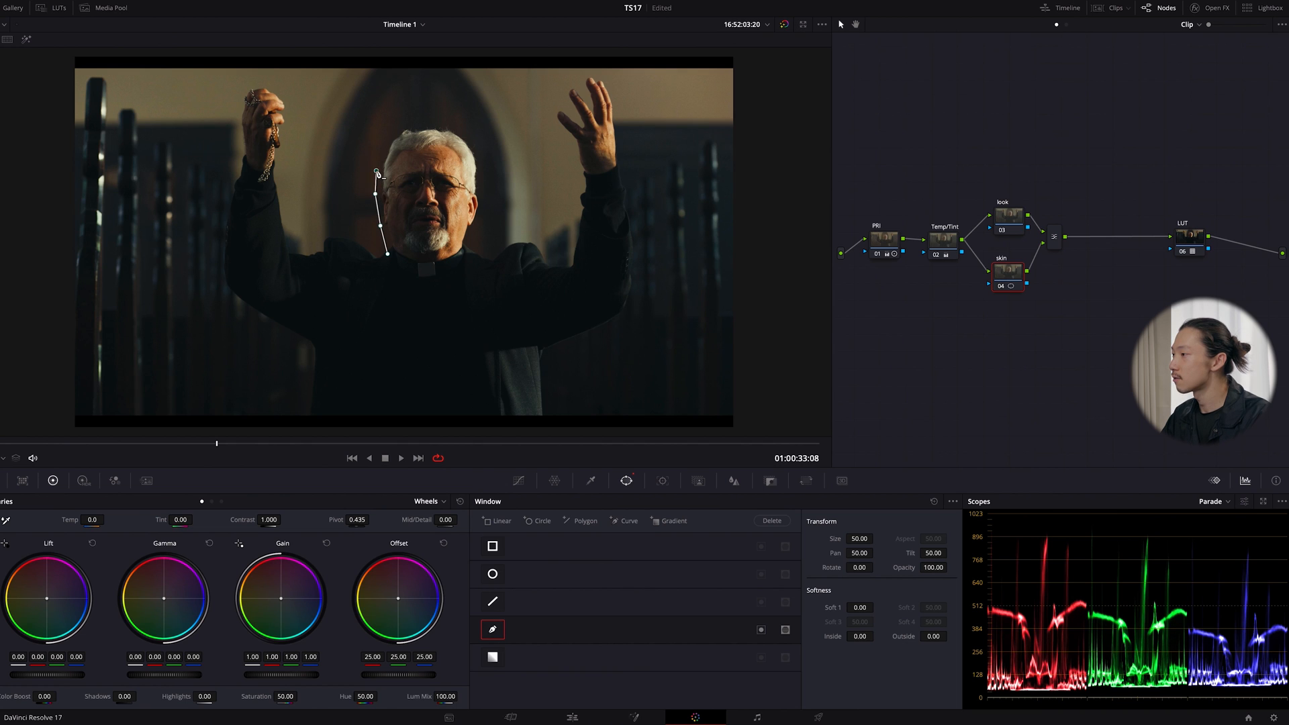
click(381, 150)
click(394, 125)
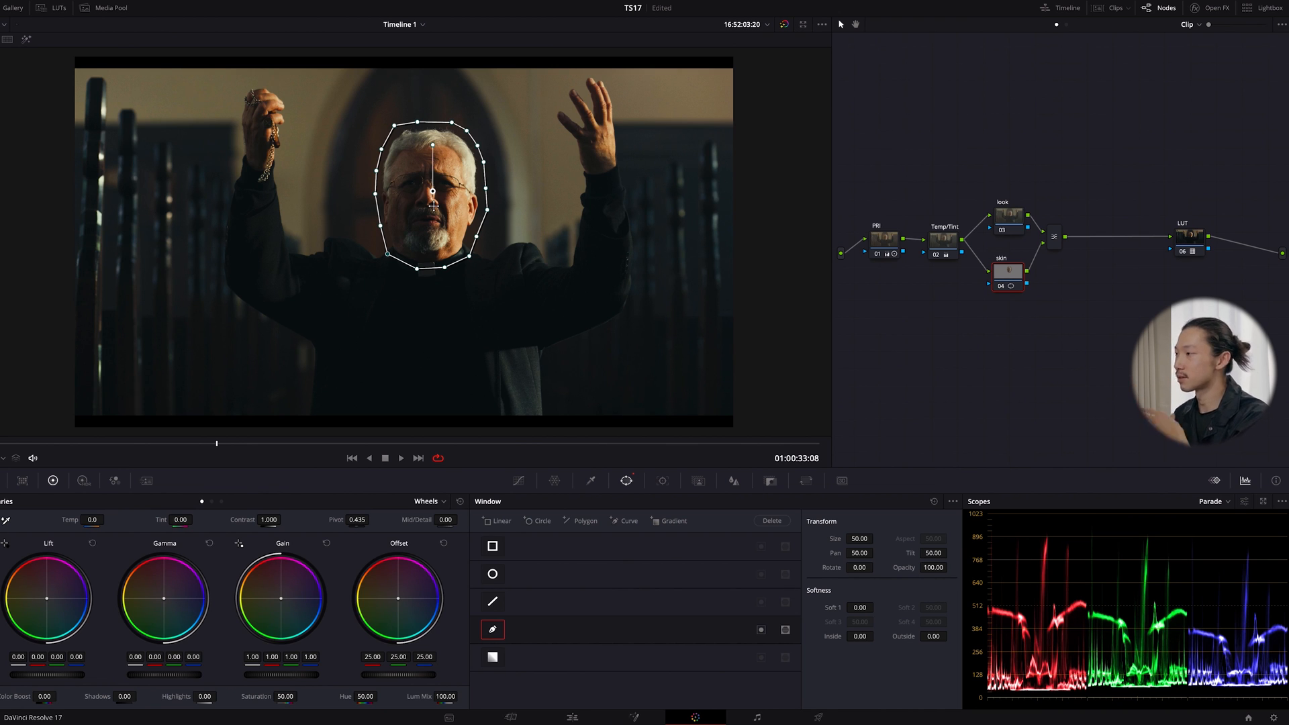
- Refine the head window's outline points and soften it with an outside value of 3.34 and an inside value of 2.76
drag(380, 226, 376, 168)
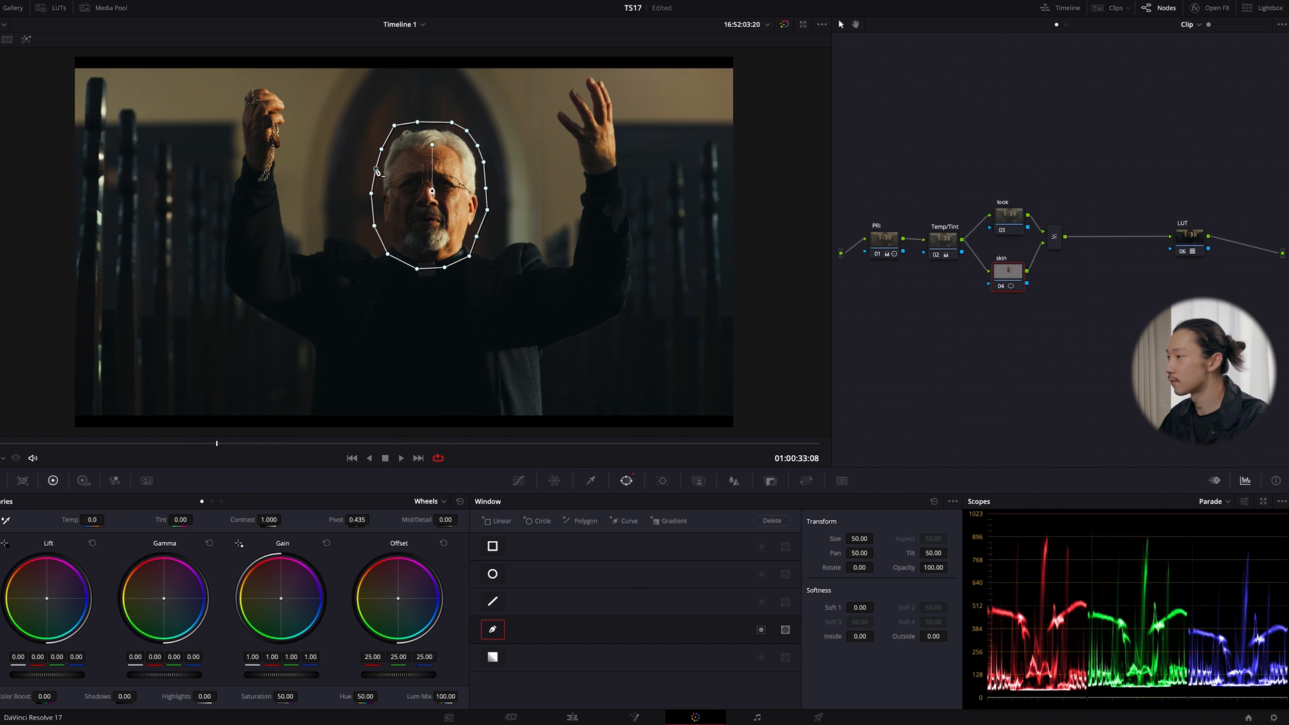
drag(934, 636, 1017, 639)
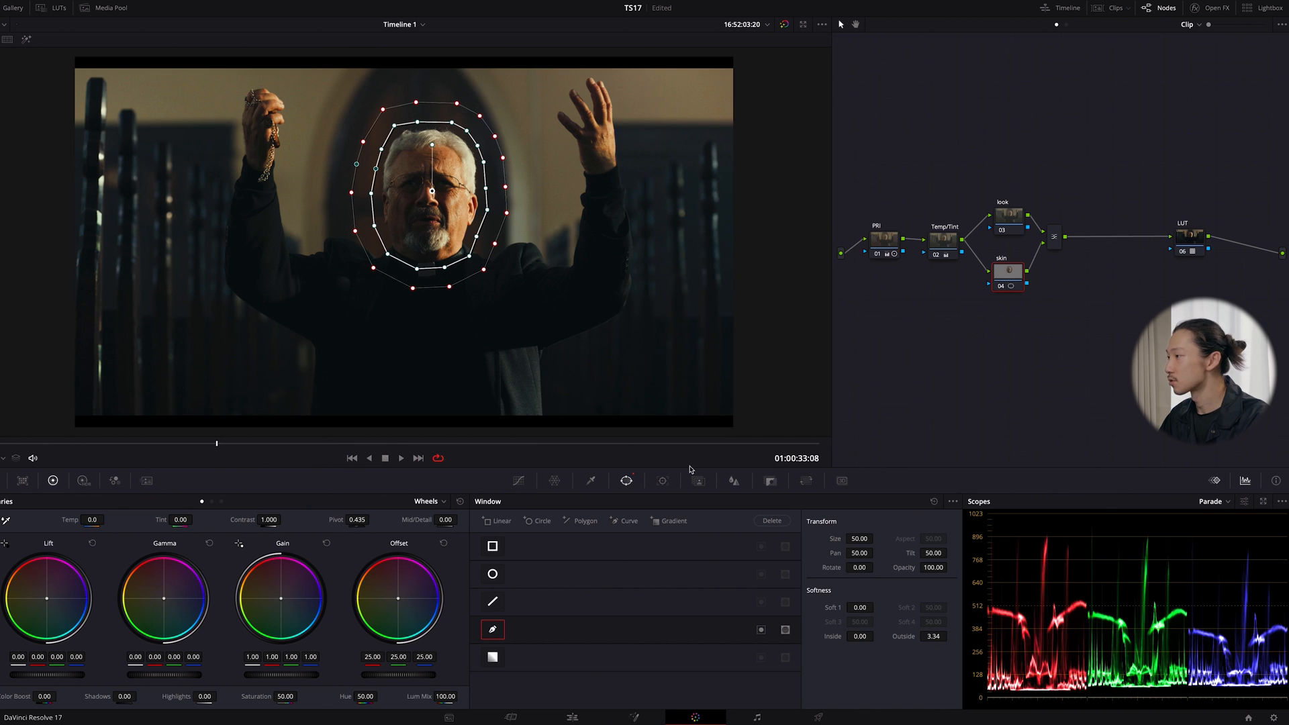
drag(859, 636, 914, 638)
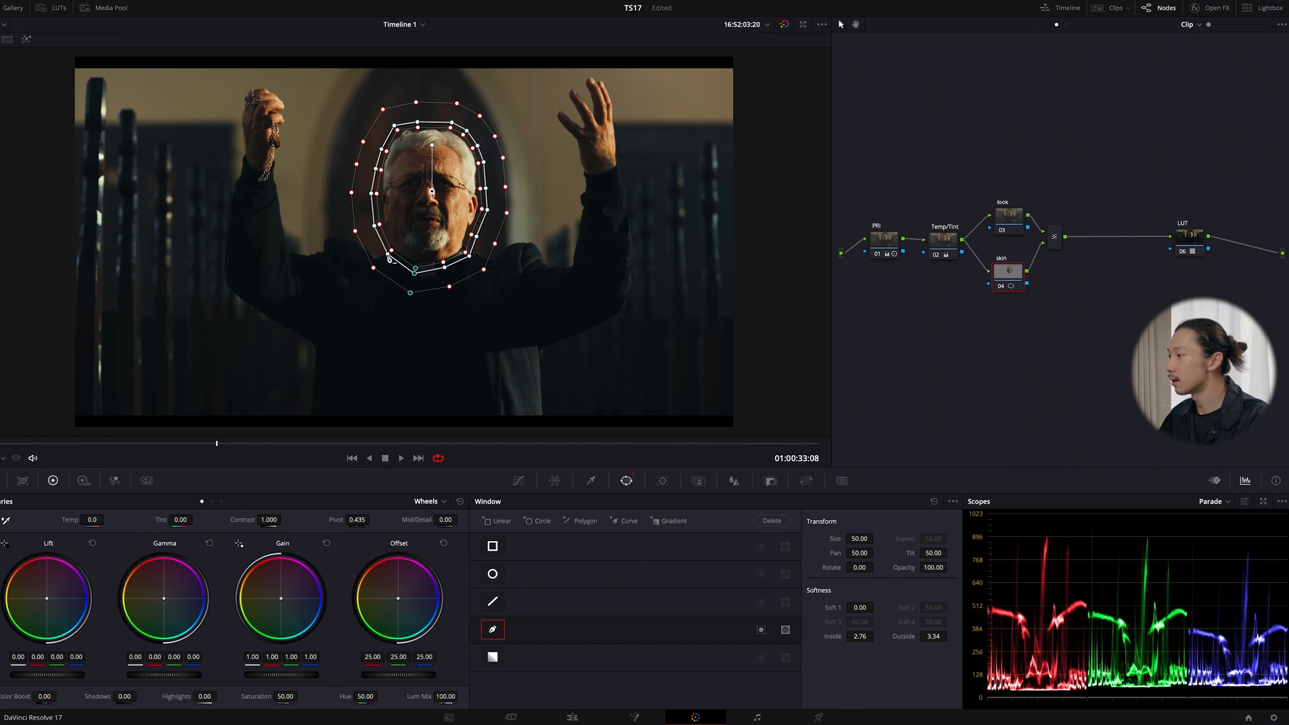
drag(388, 254, 488, 210)
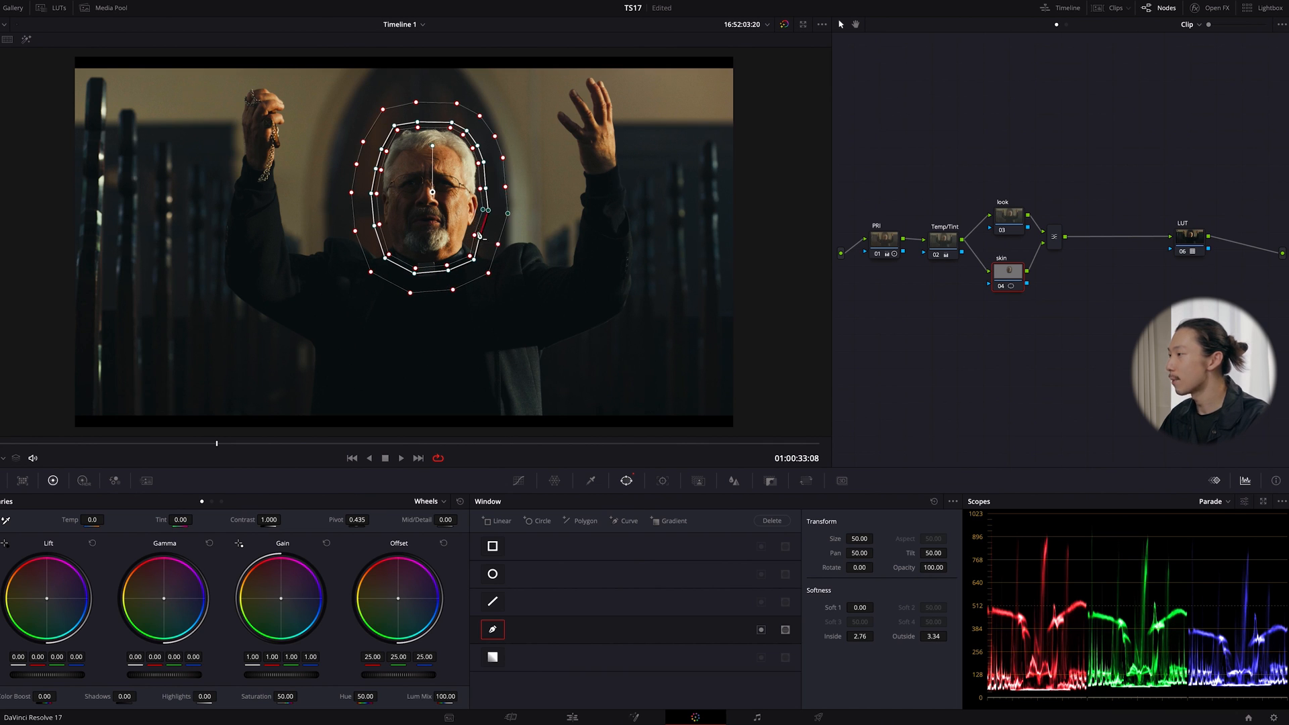
click(486, 189)
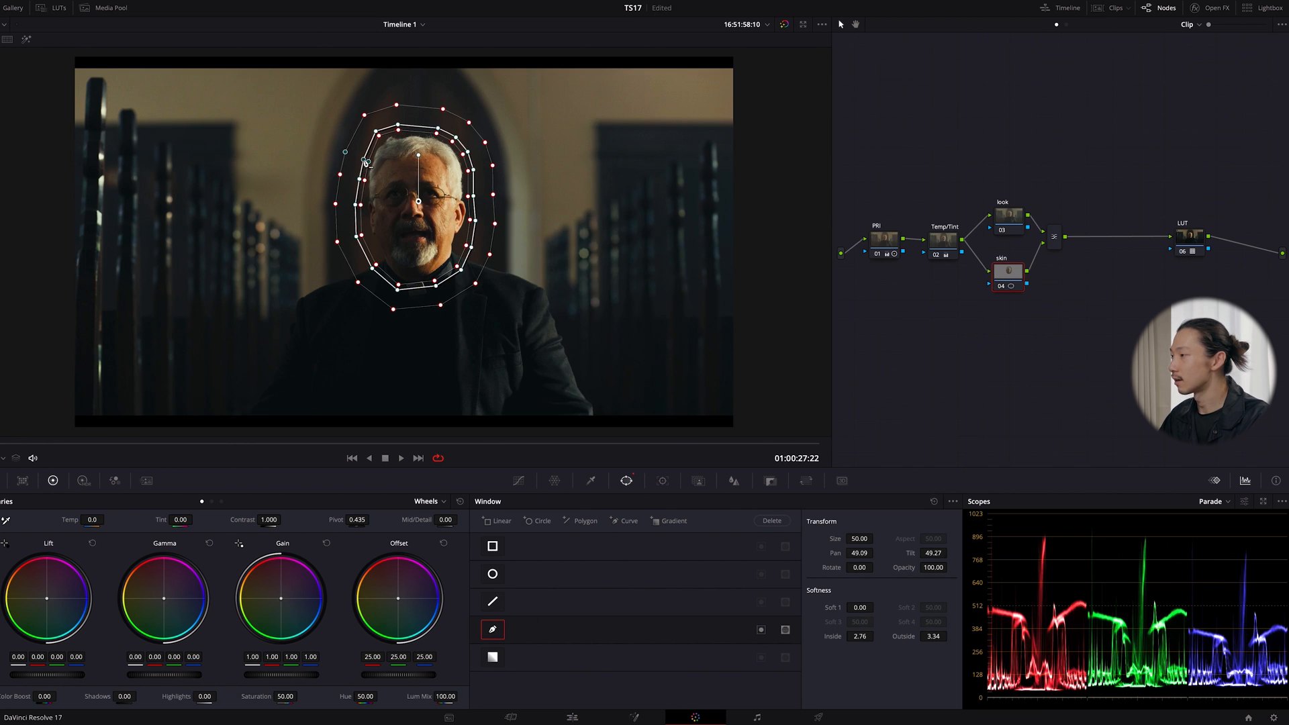
- Track the head window forward from the start of the clip and scrub back through the shot to check it
click(663, 481)
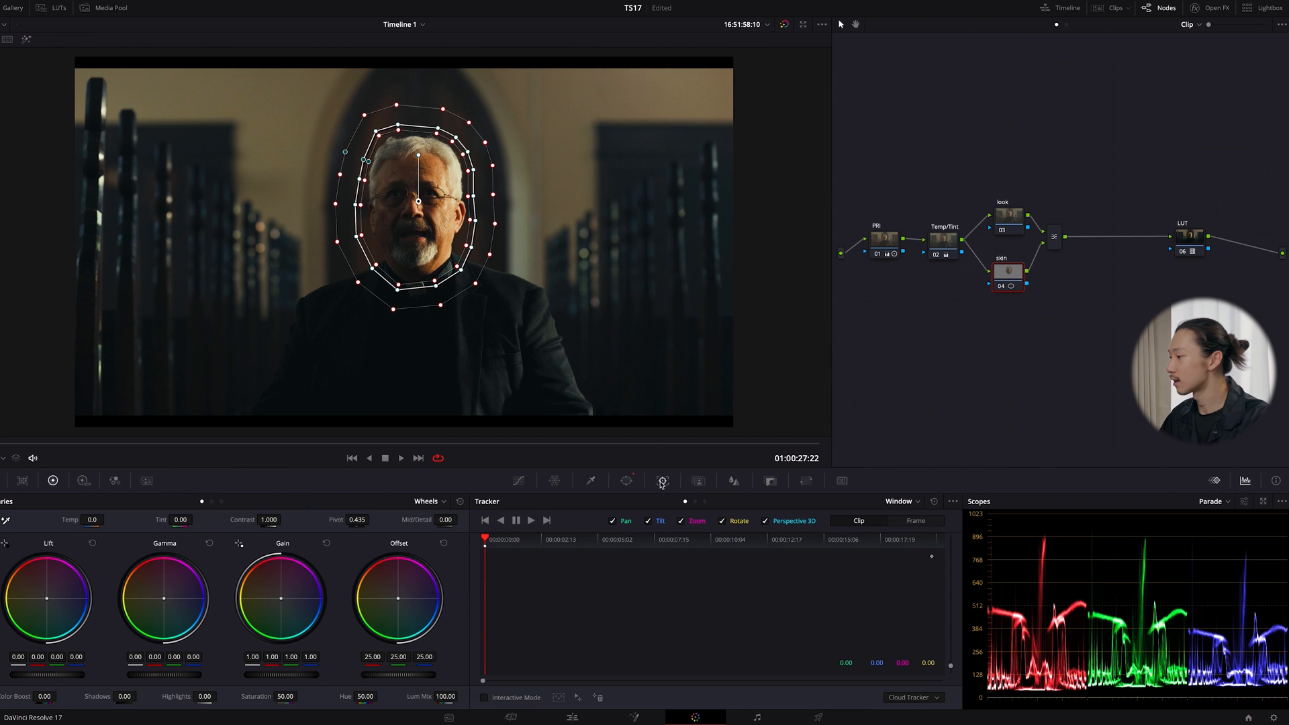
click(531, 522)
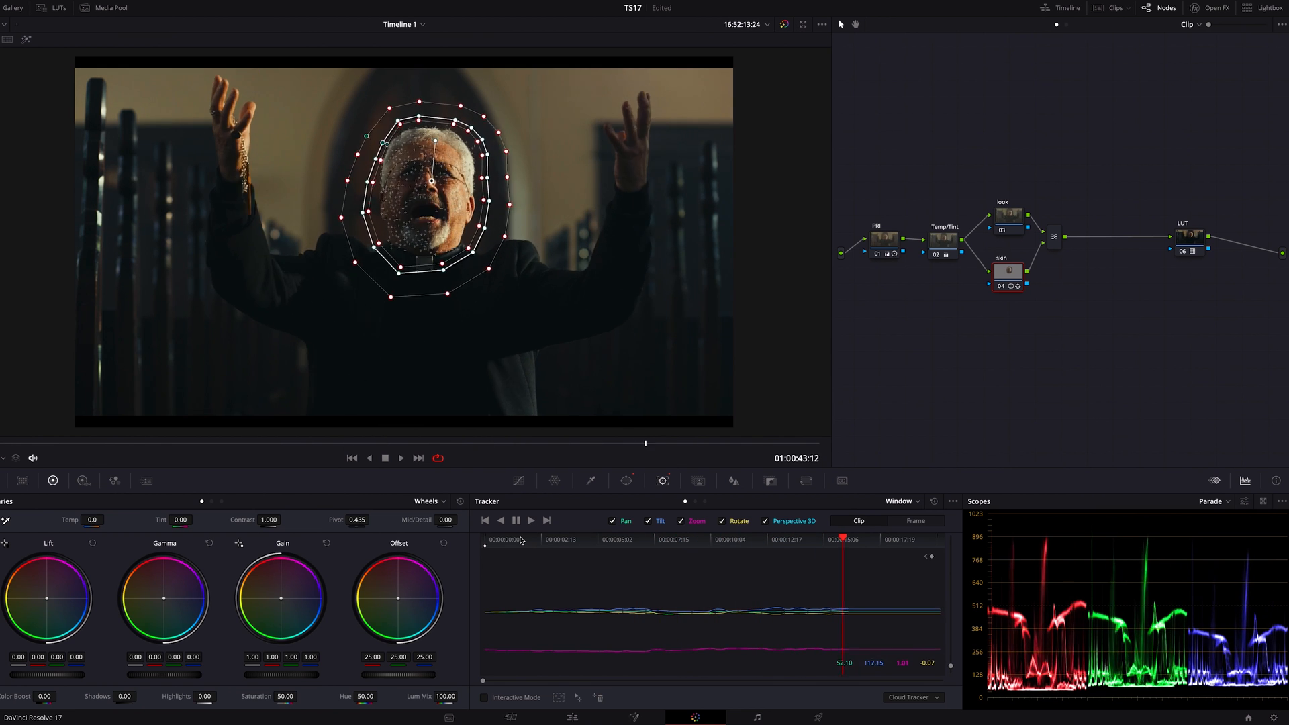
drag(634, 442, 562, 441)
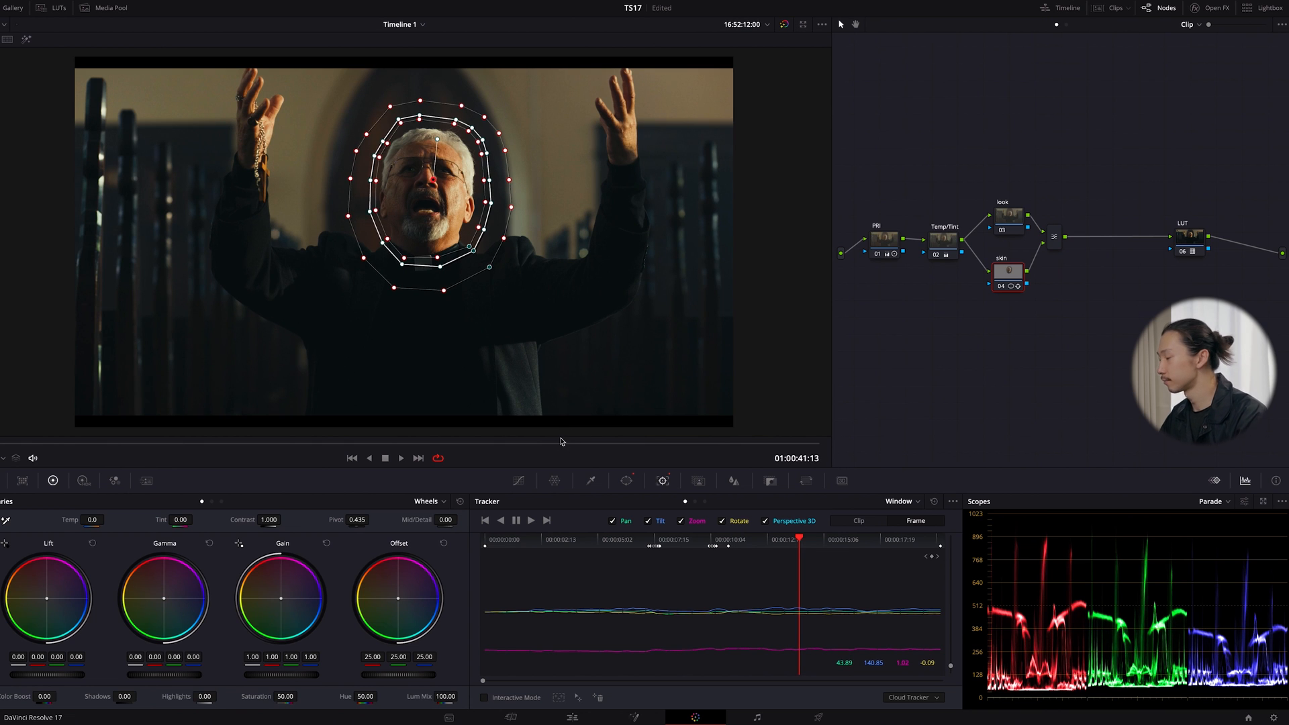
- Qualify the skin from the man's forehead with hue center 23.8 and width 38.7, saturation 1.1 to 4.6, and luminance 55.2 to 66.9
click(591, 481)
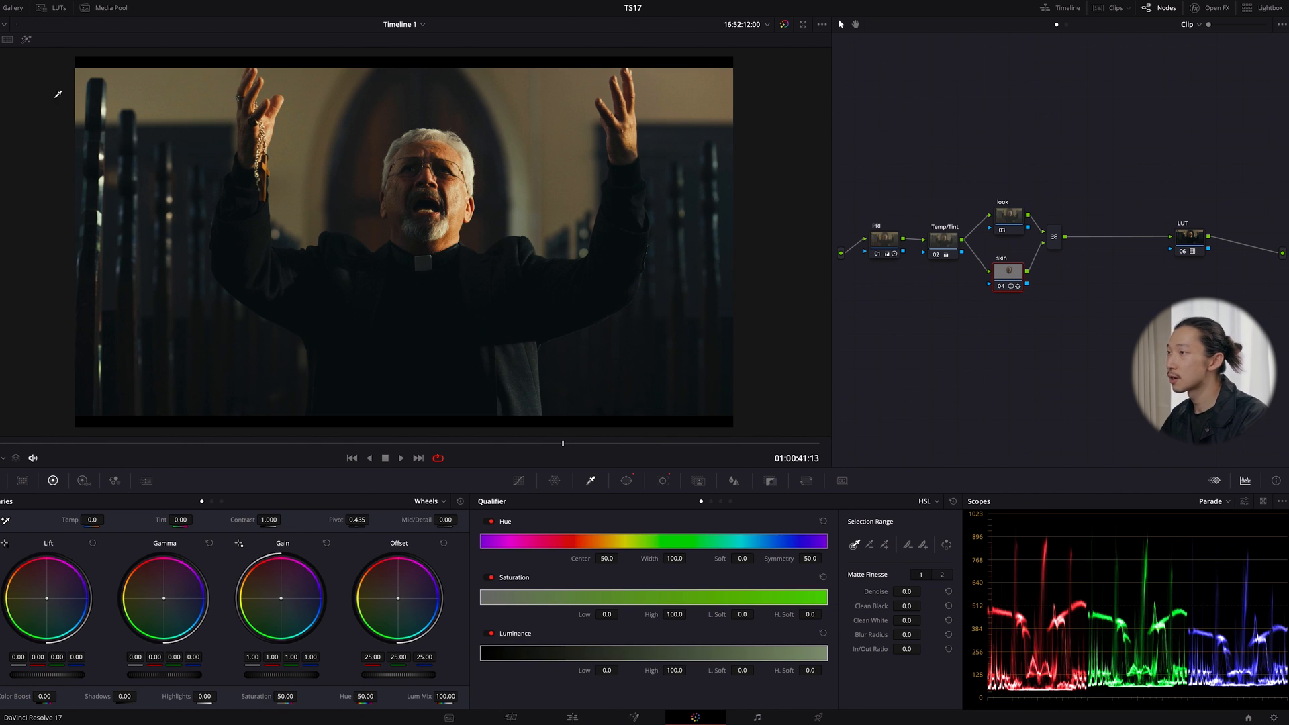
click(26, 39)
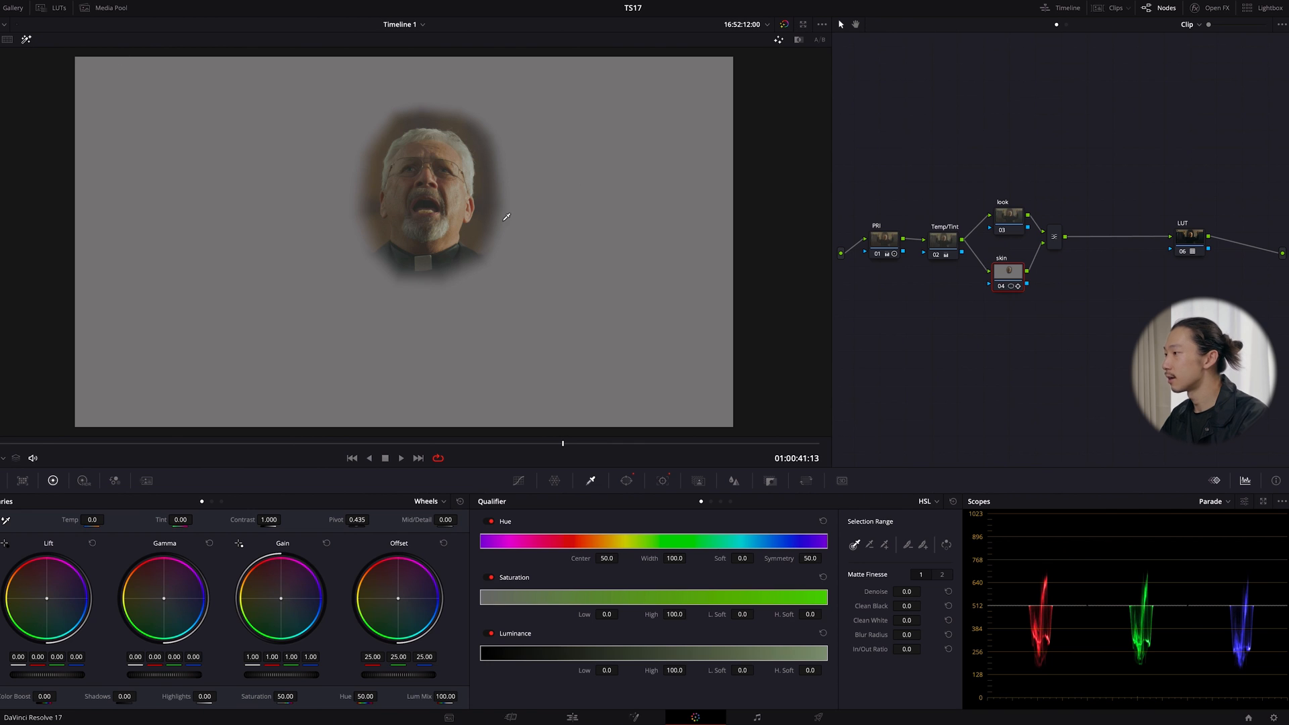
mouse_move(434, 146)
mouse_down()
mouse_move(423, 151)
mouse_move(437, 154)
mouse_up()
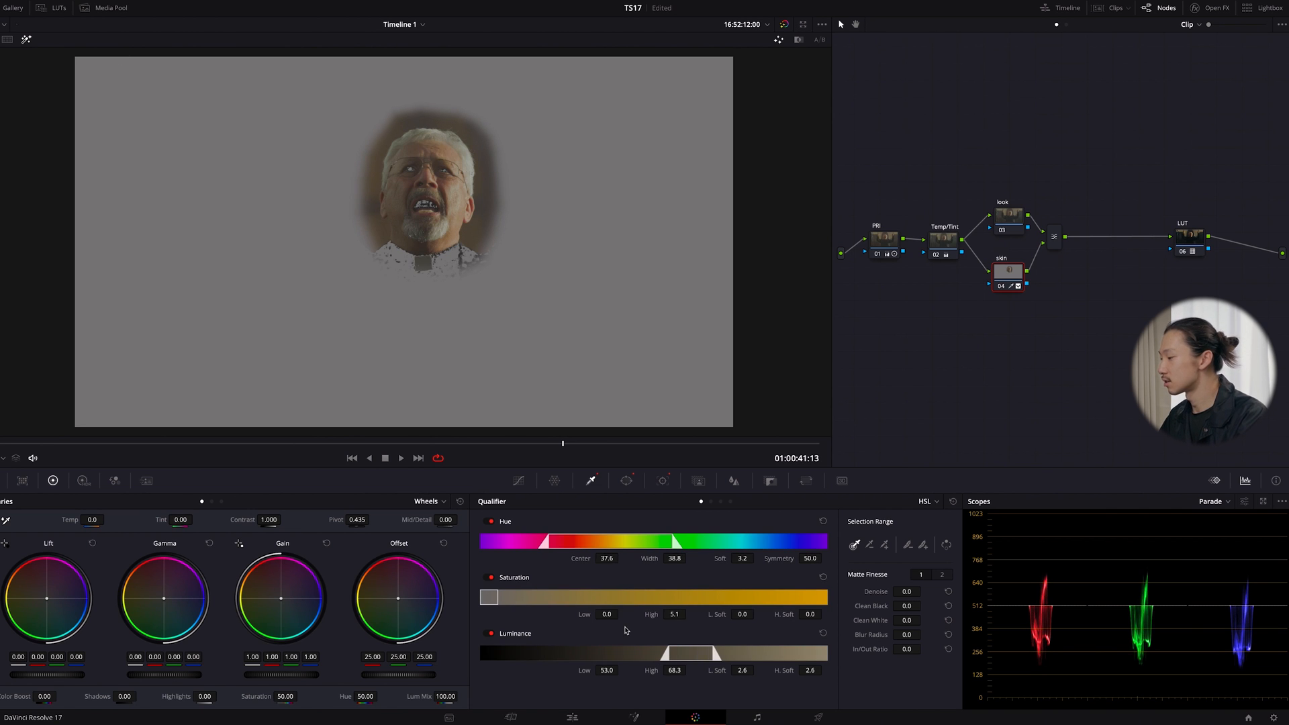
drag(611, 670, 621, 670)
drag(606, 615, 609, 614)
drag(607, 559, 605, 559)
drag(607, 614, 606, 615)
drag(607, 671, 608, 670)
drag(607, 615, 608, 620)
drag(607, 671, 603, 671)
- Clean up the skin matte with denoise 15.1 and a blur radius of about 61, and turn off the highlight view
drag(901, 589, 981, 589)
drag(904, 632, 1219, 619)
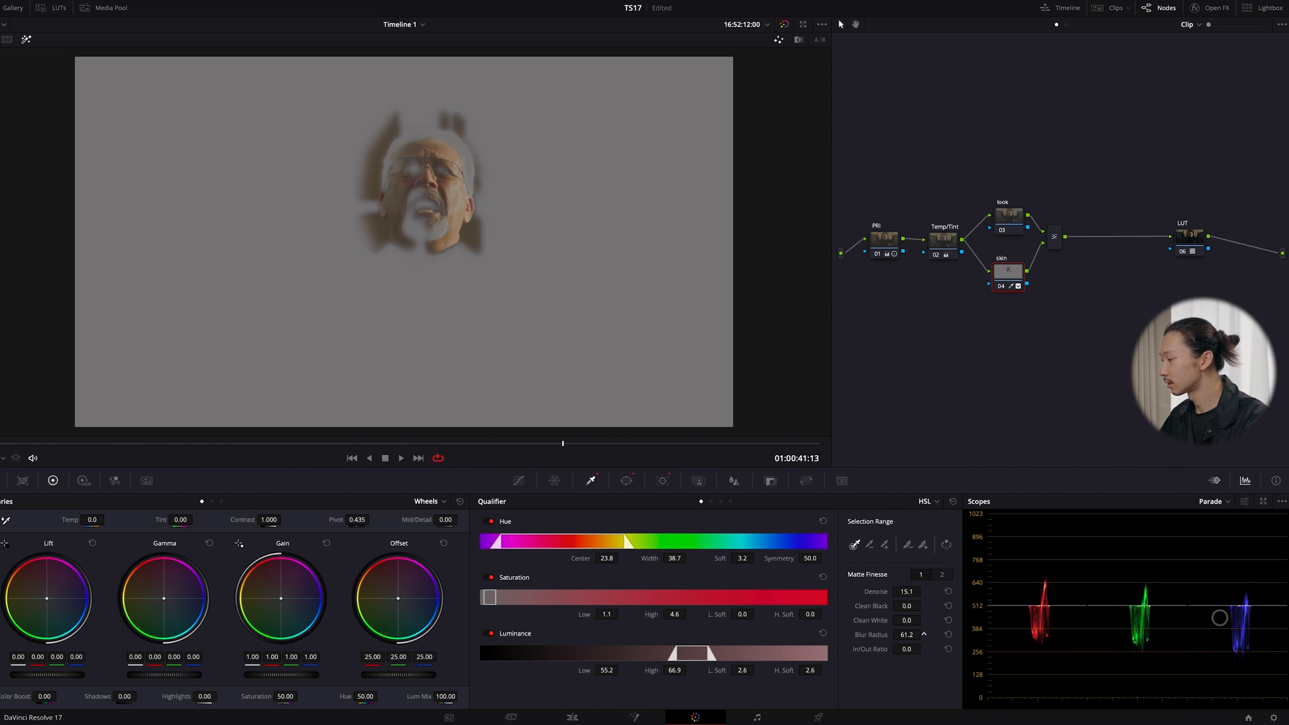
click(26, 40)
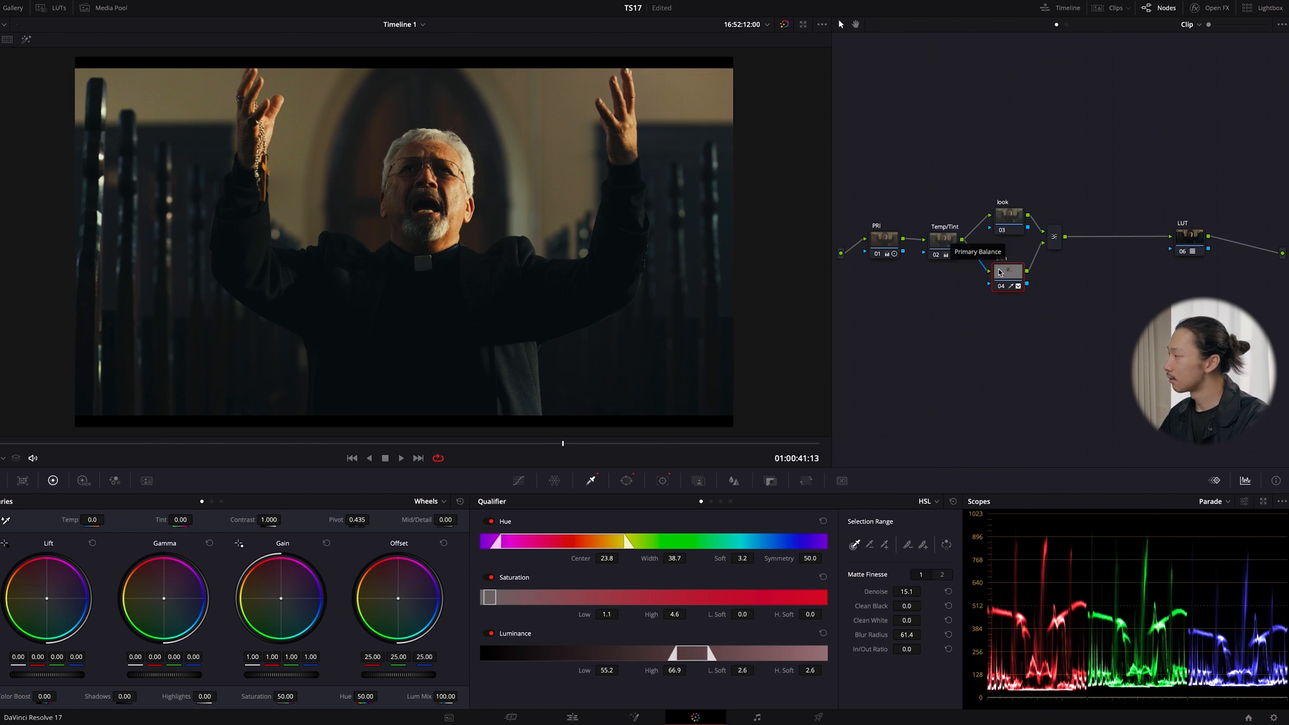
- Move the look and skin nodes further apart and disable the skin node
mouse_move(1011, 275)
drag(1009, 215, 1013, 203)
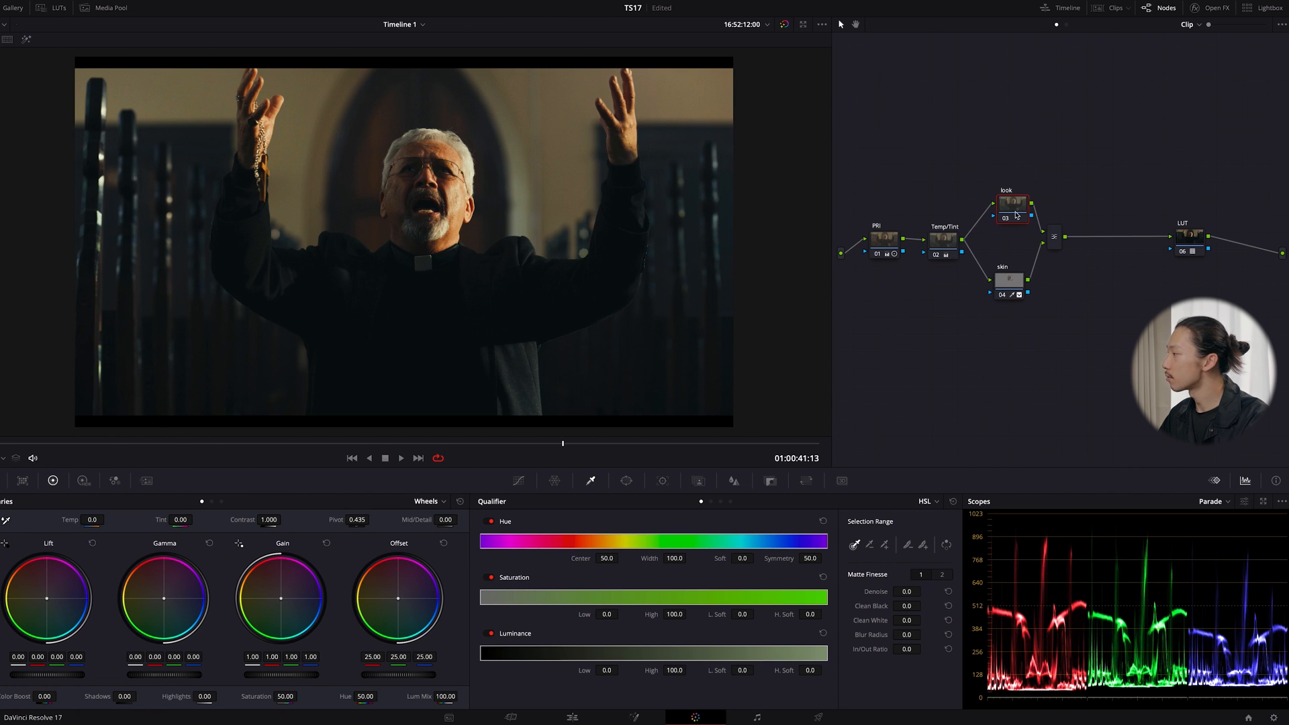
drag(1010, 287, 1012, 296)
click(1017, 293)
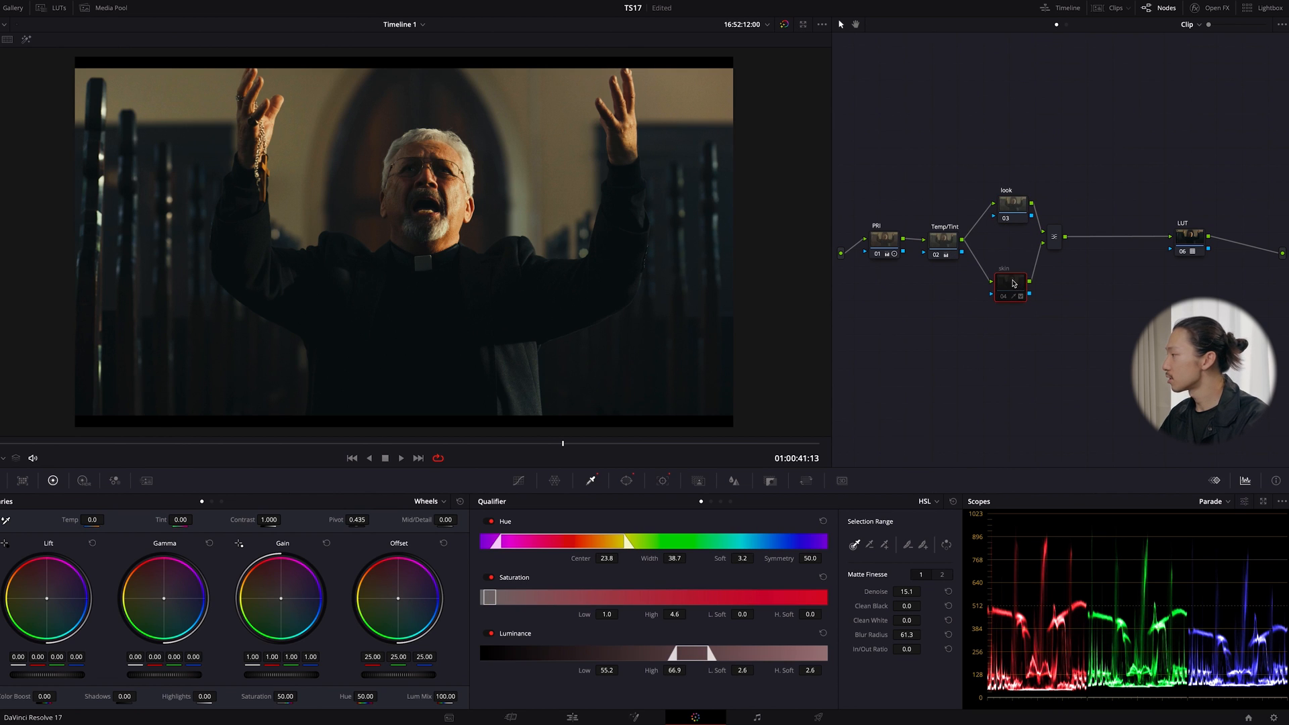
- Tint the look node's log shadows to red 0.09, green -0.03 and blue 0.01, comparing with the node off and on
click(1014, 203)
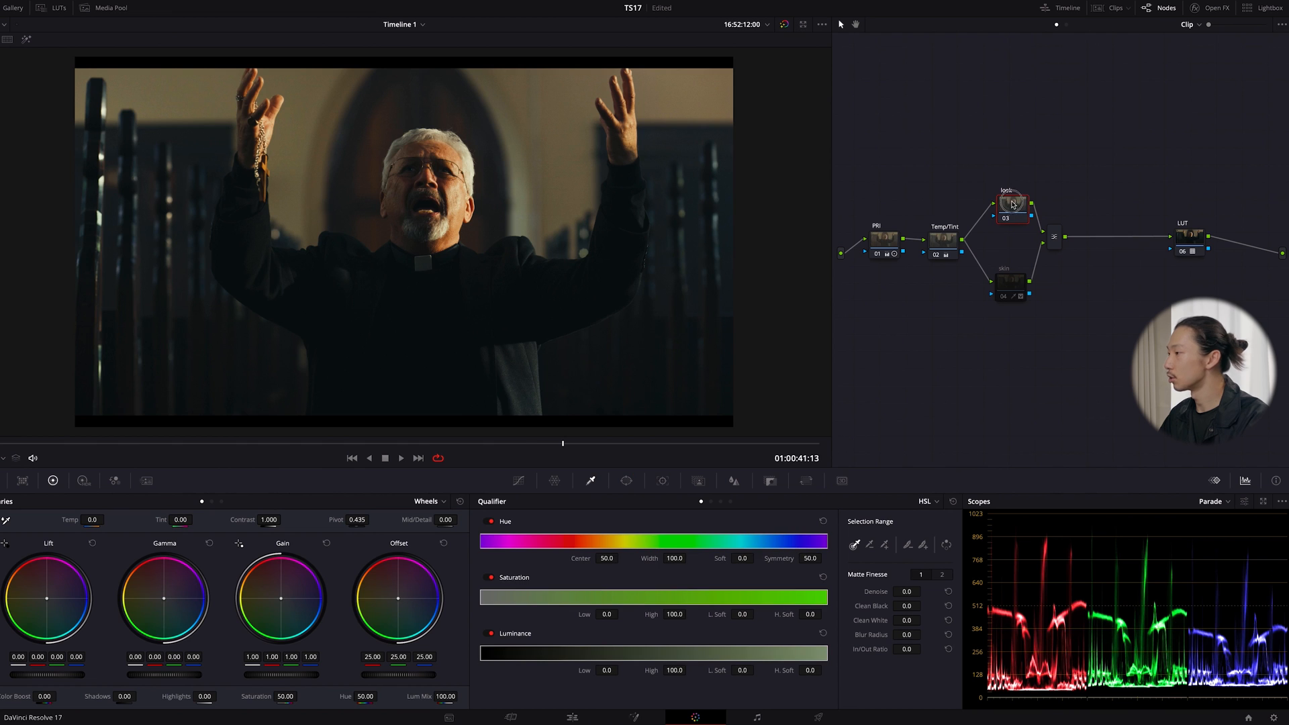
click(222, 502)
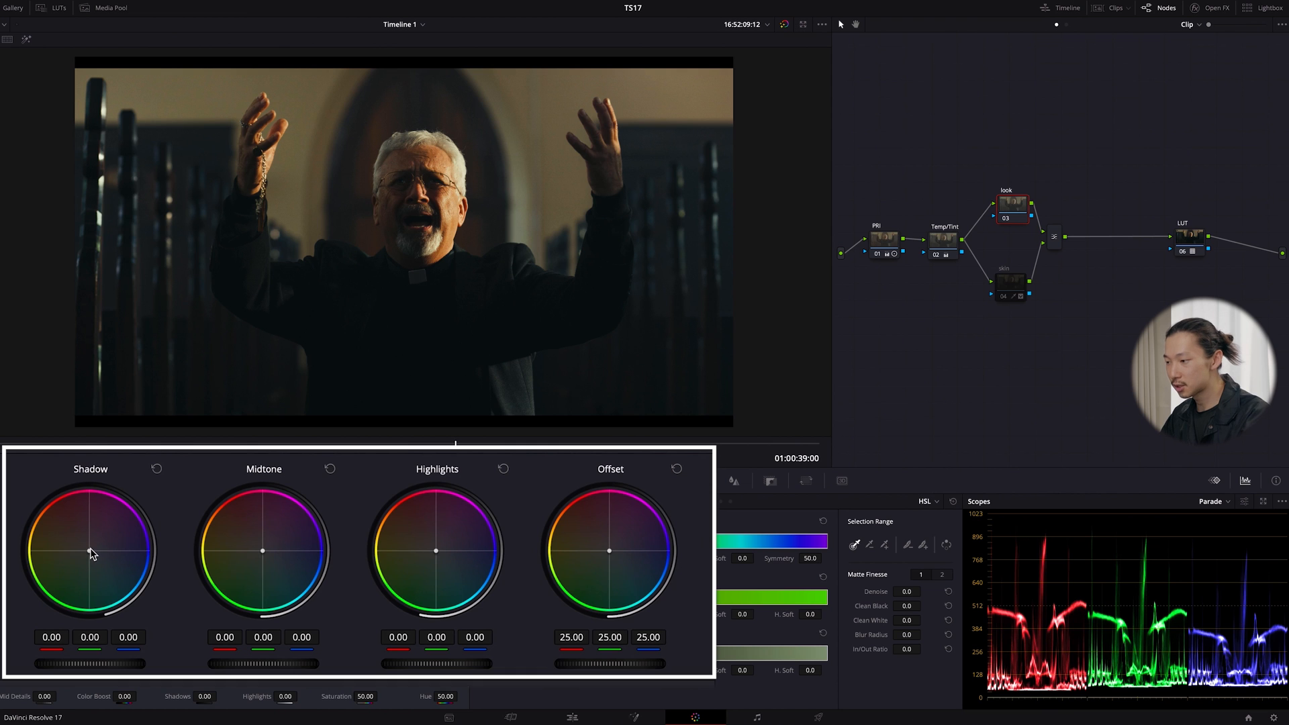
drag(90, 548, 98, 511)
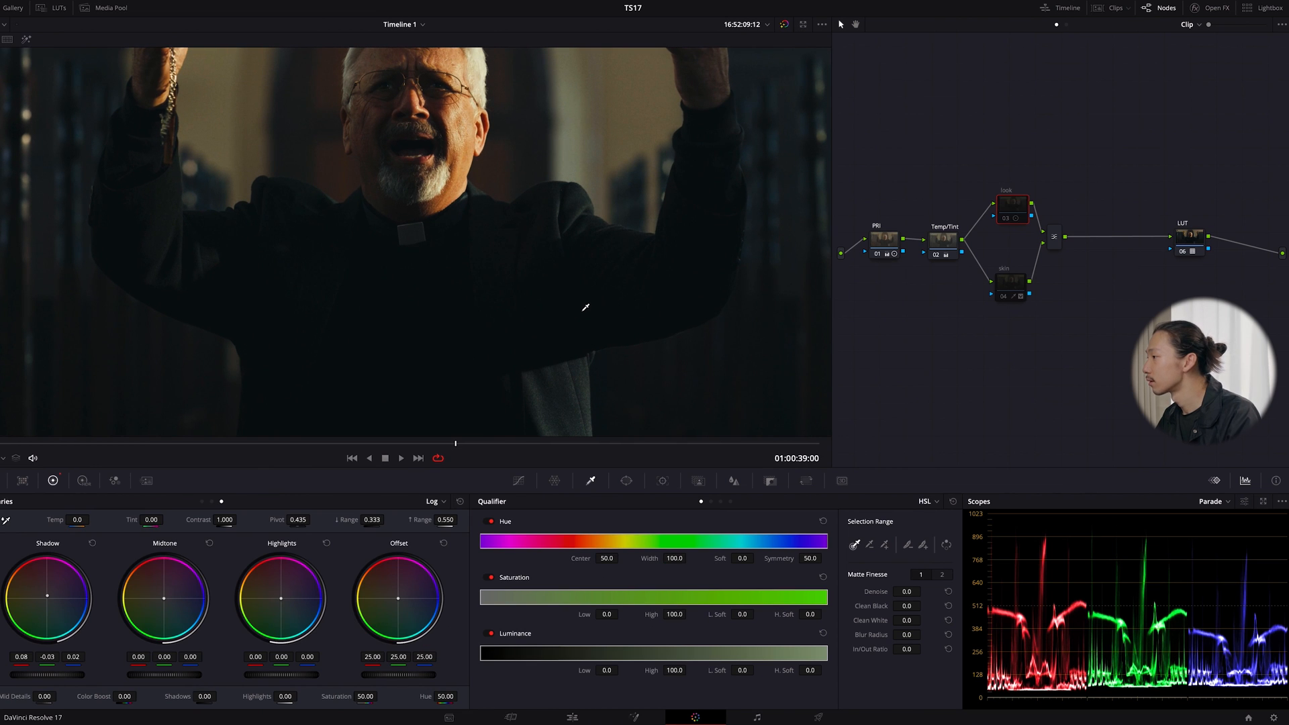
key(ctrl+d)
key(ctrl+d)
scroll(392, 343, down, 3)
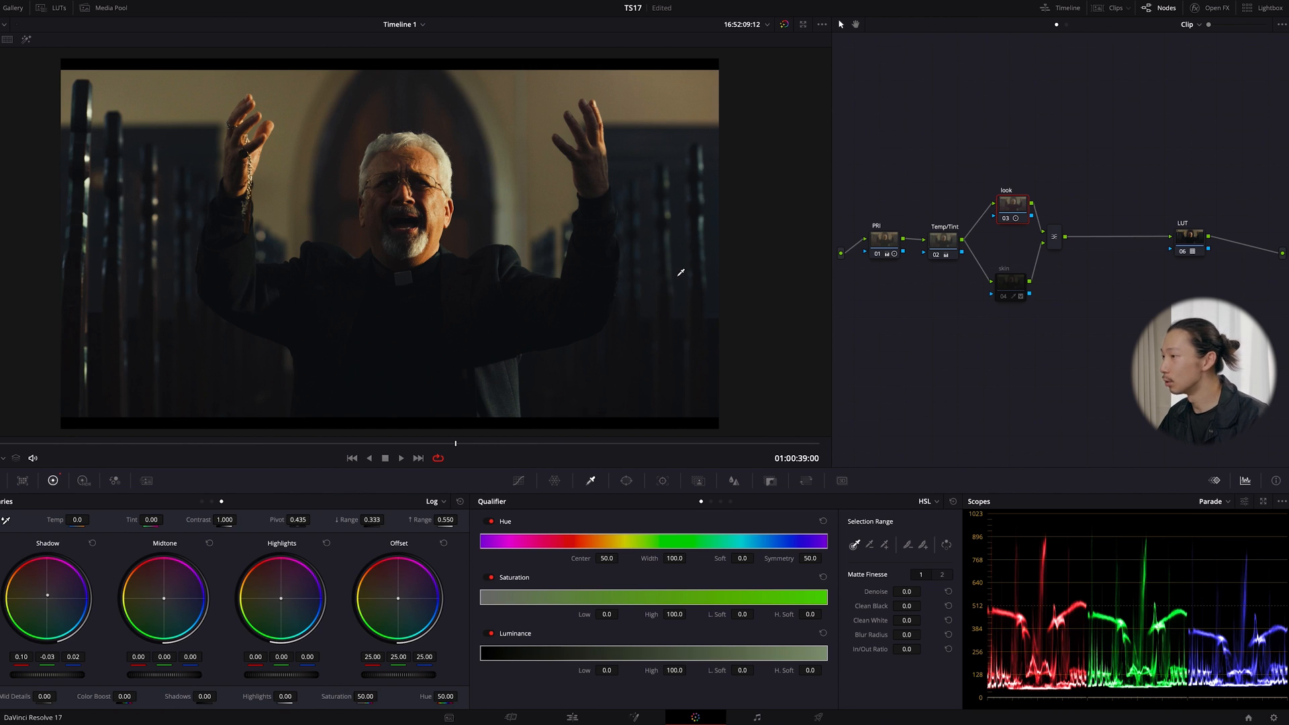
key(ctrl+z)
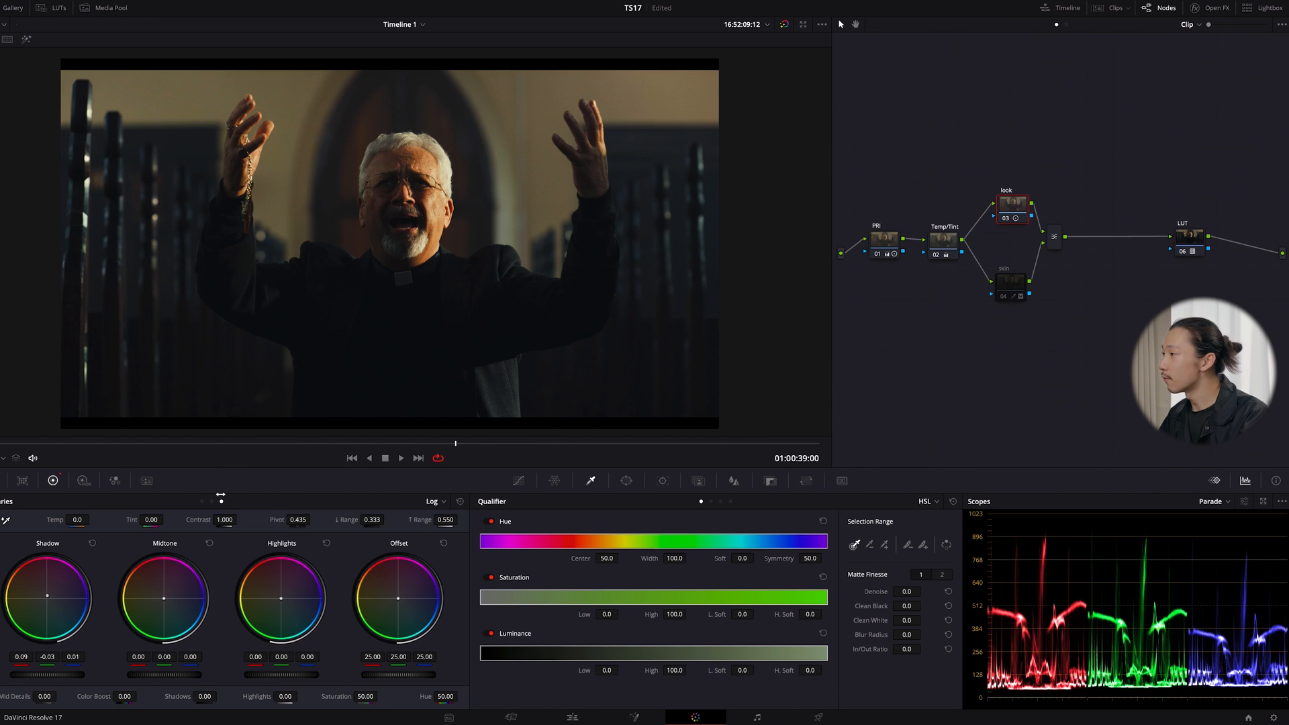
- Tint the look node's log midtones to -0.05, 0.02, 0.00 and its log highlights to -0.18, 0.03, 0.26
drag(164, 603, 147, 672)
drag(238, 663, 267, 669)
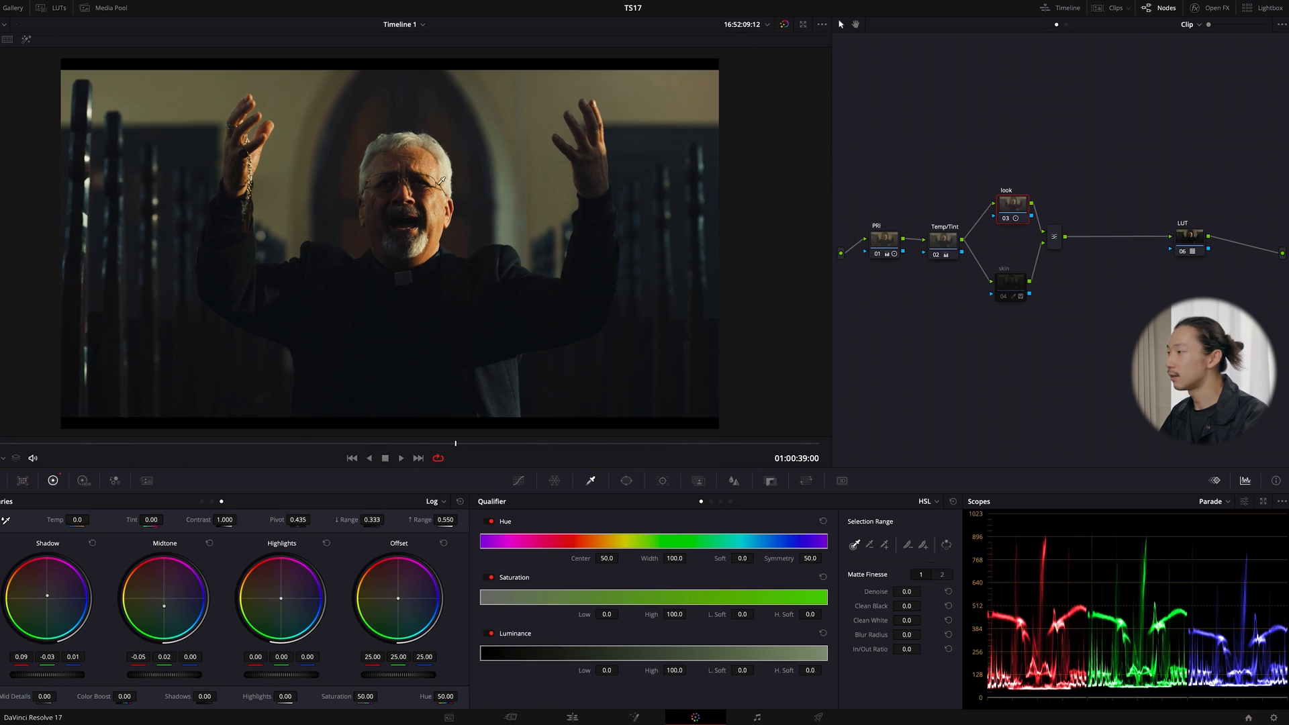
scroll(441, 181, up, 4)
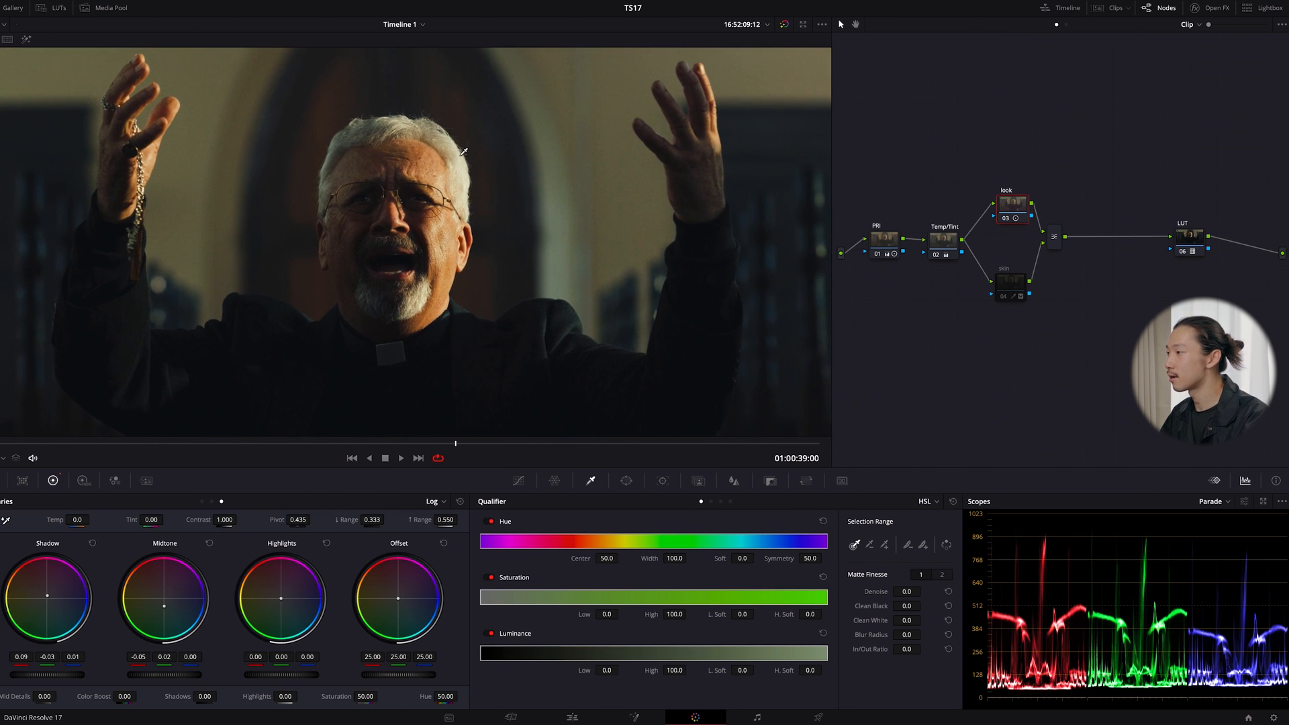
scroll(464, 153, up, 2)
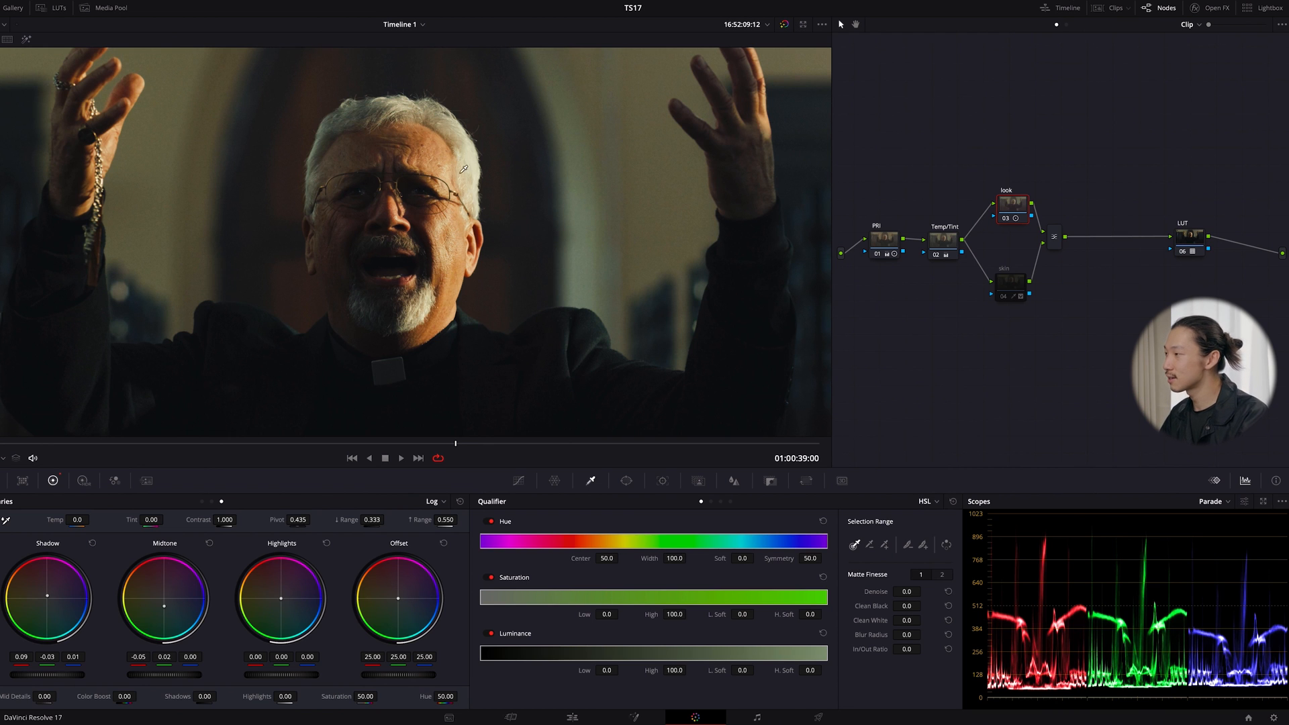
drag(474, 174, 472, 192)
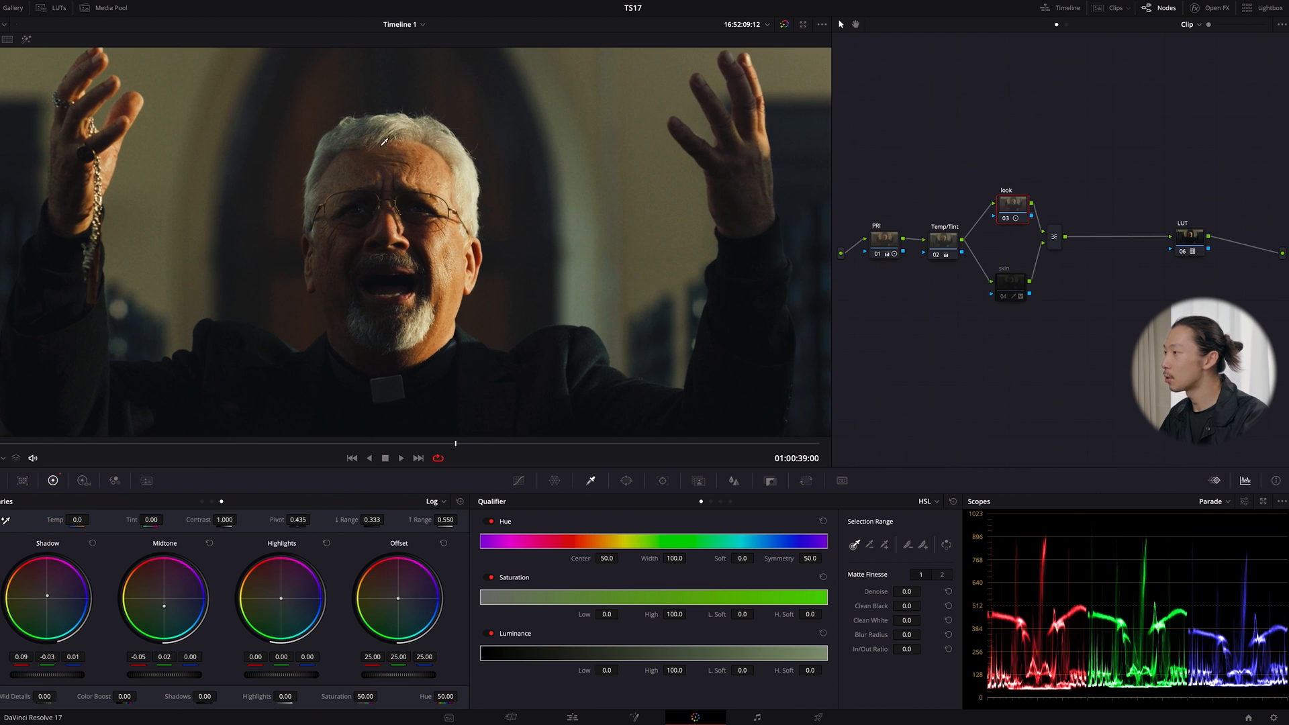
drag(280, 599, 288, 605)
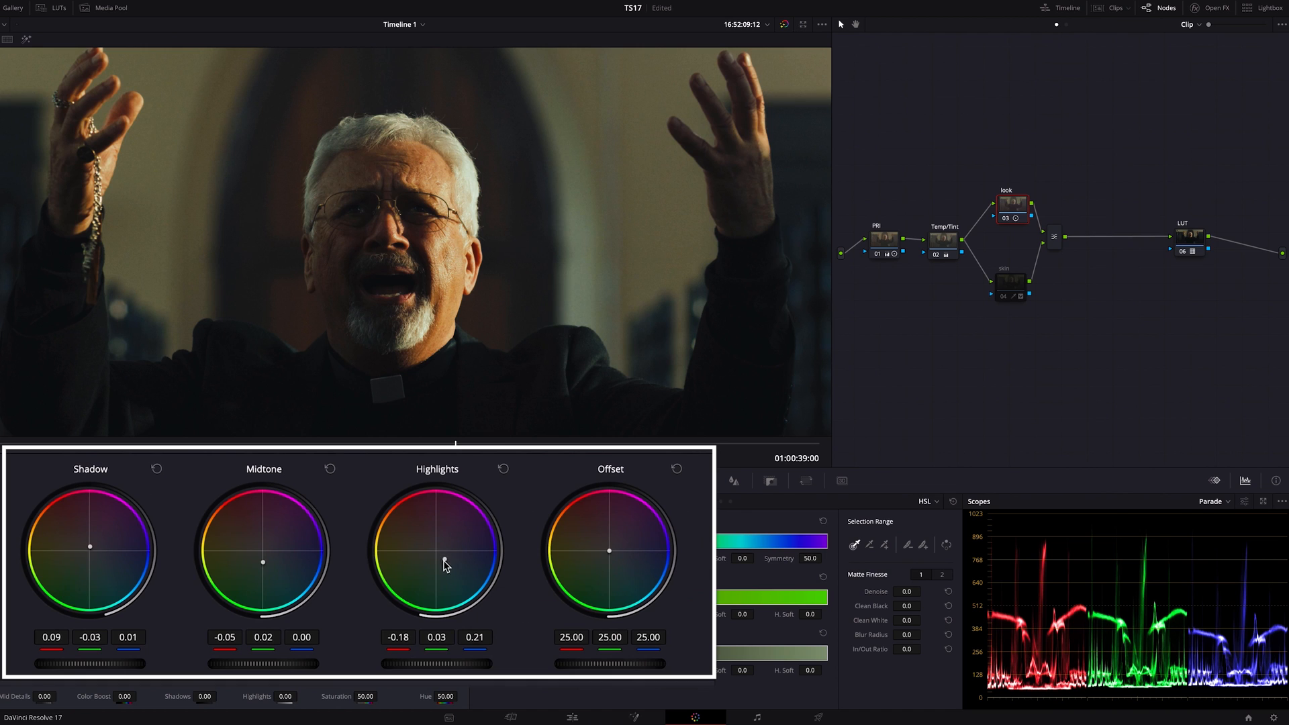
mouse_move(442, 562)
mouse_down()
mouse_move(466, 595)
mouse_move(467, 559)
mouse_move(445, 558)
mouse_up()
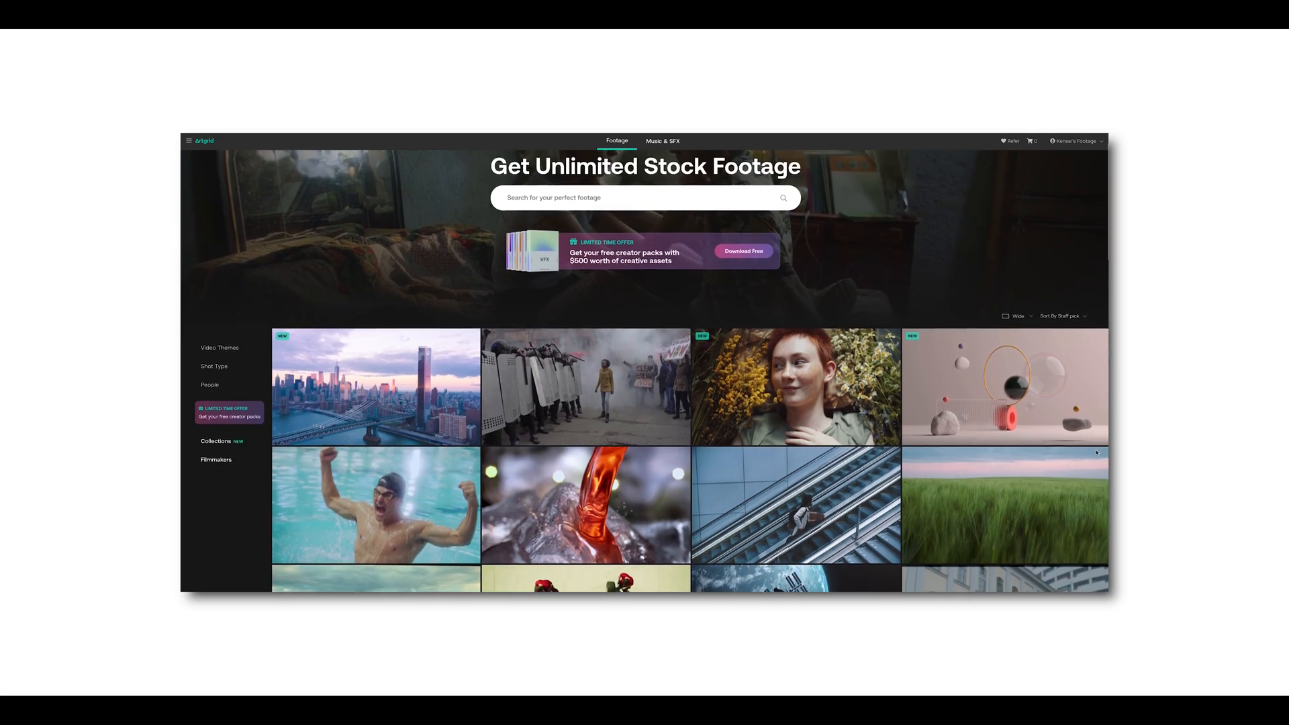
scroll(1097, 453, down, 3)
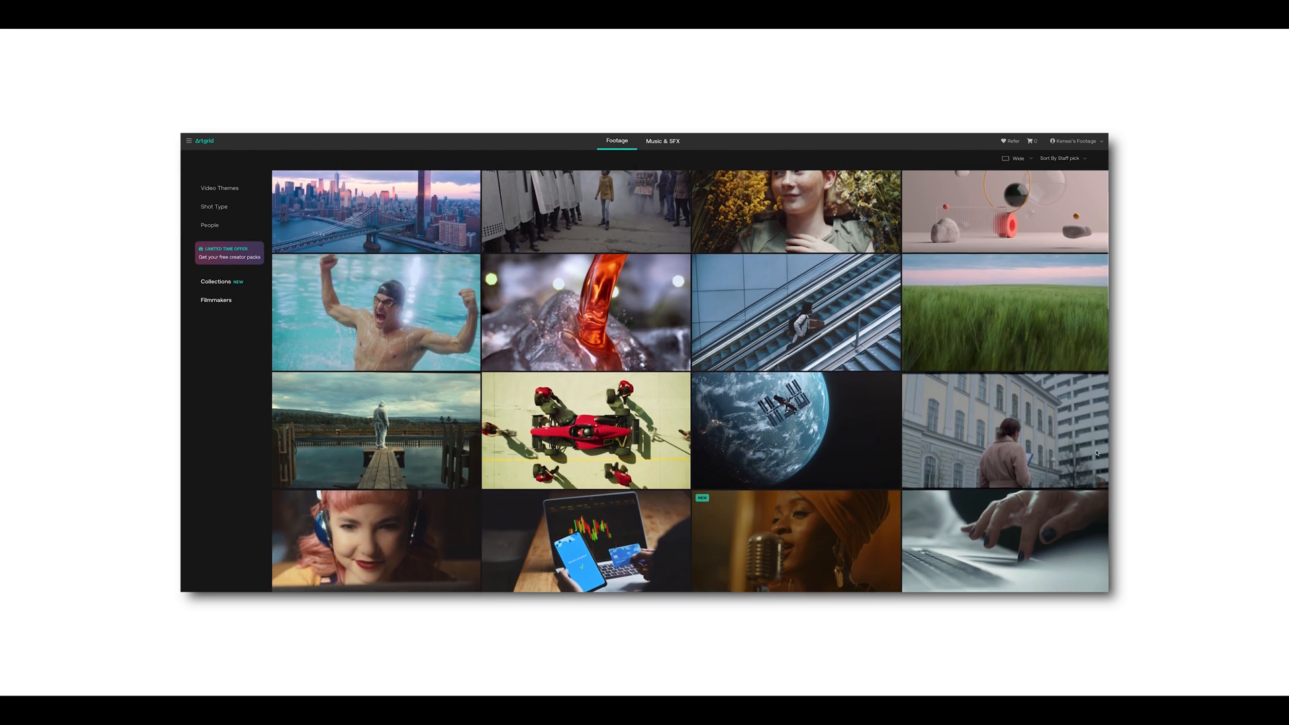
click(894, 497)
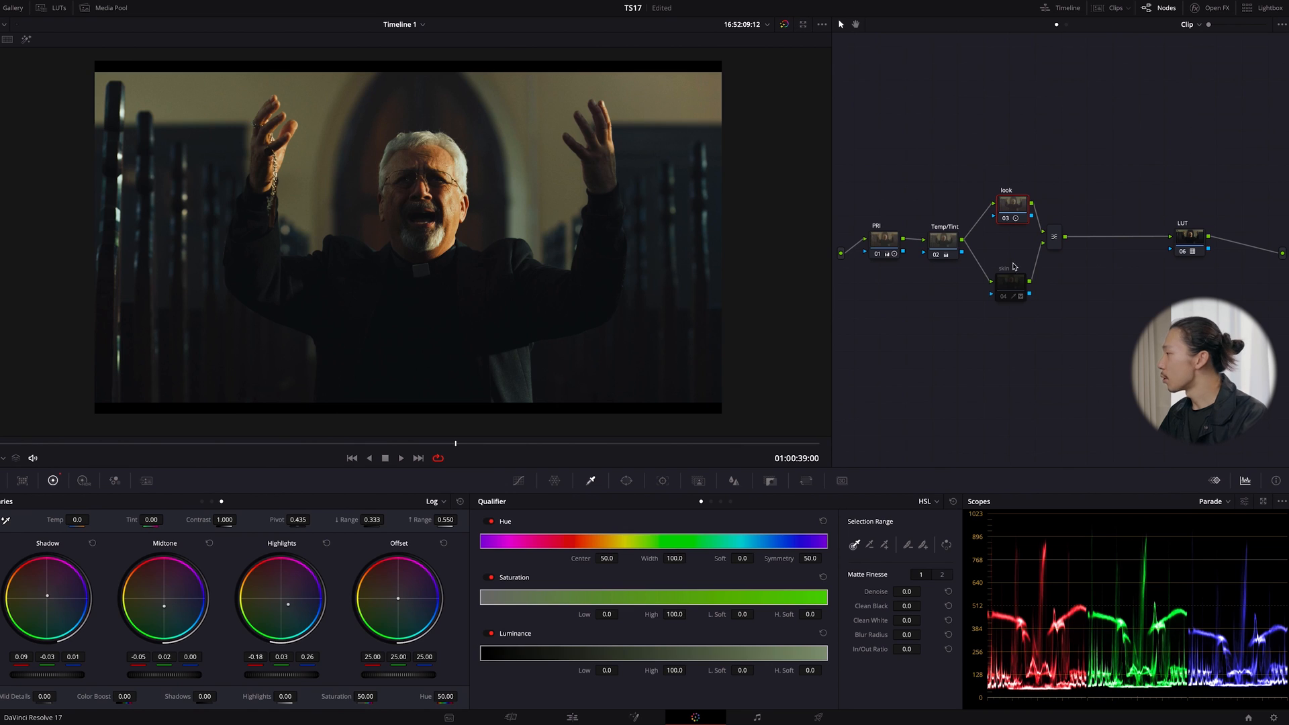
- Enable the skin node and lift its custom curve slightly with one control point near the middle
click(1007, 285)
click(519, 480)
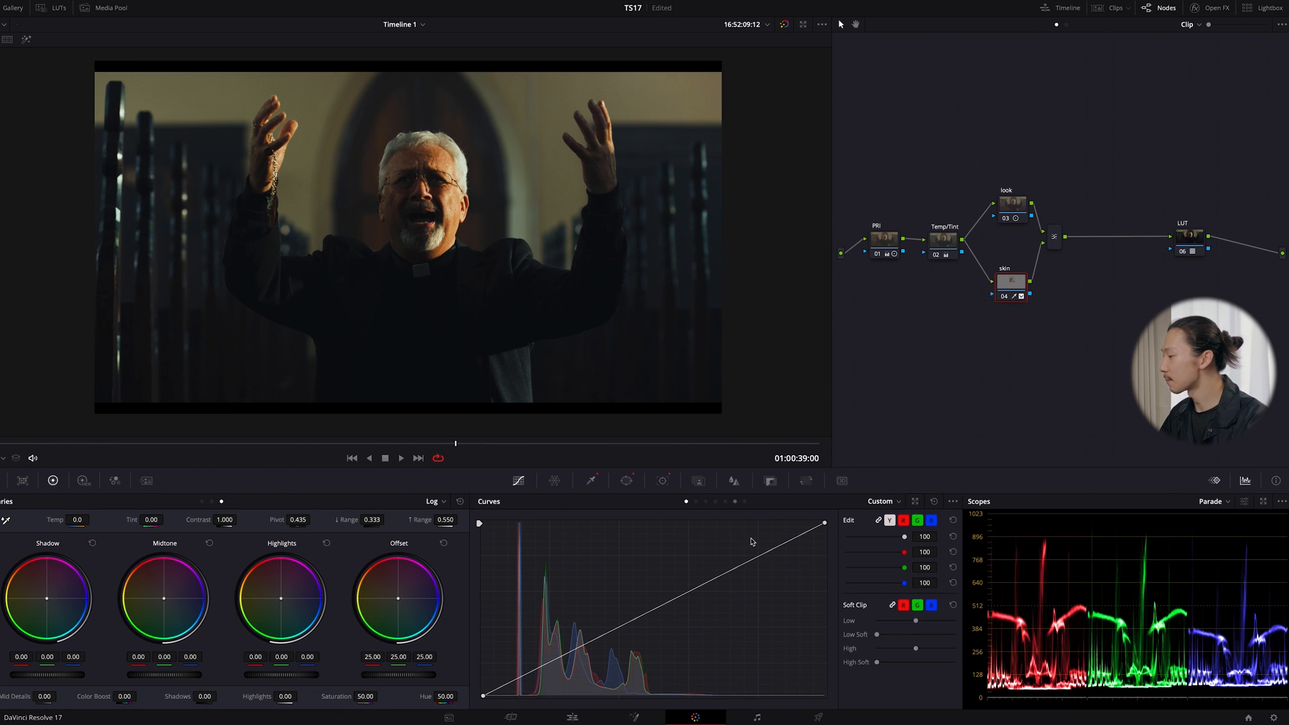
click(915, 501)
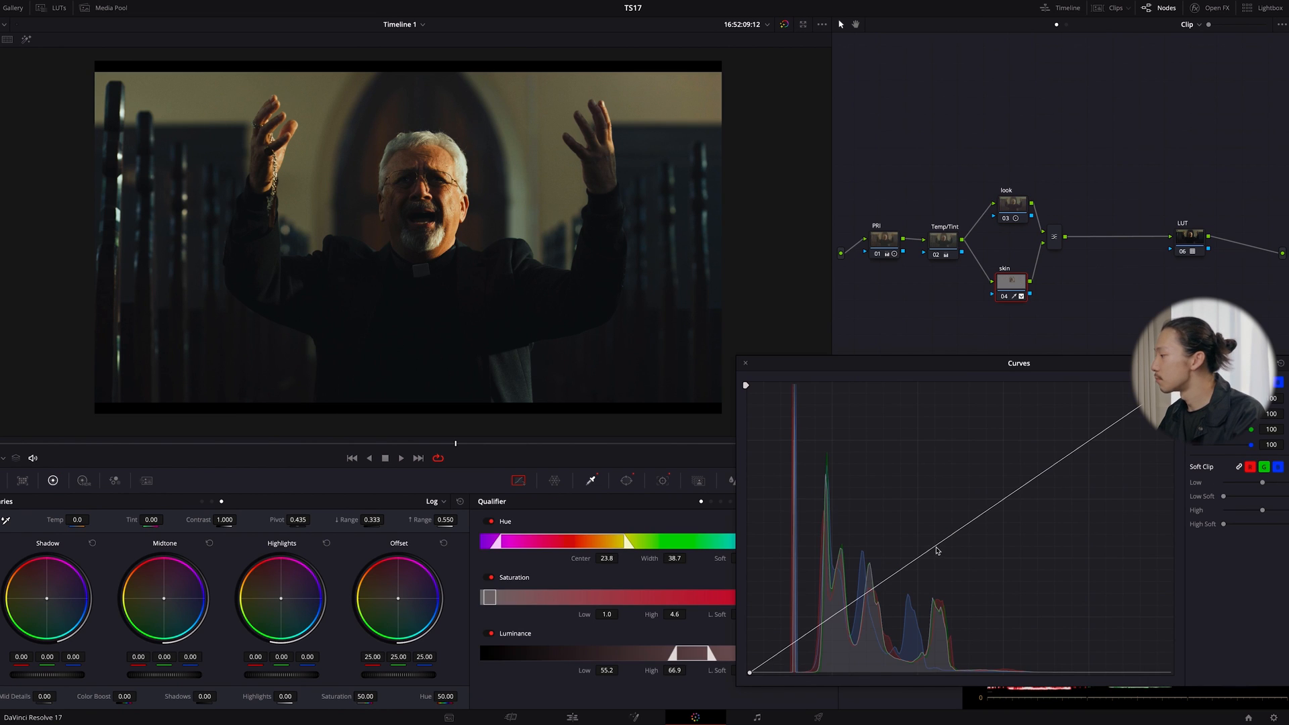
click(936, 549)
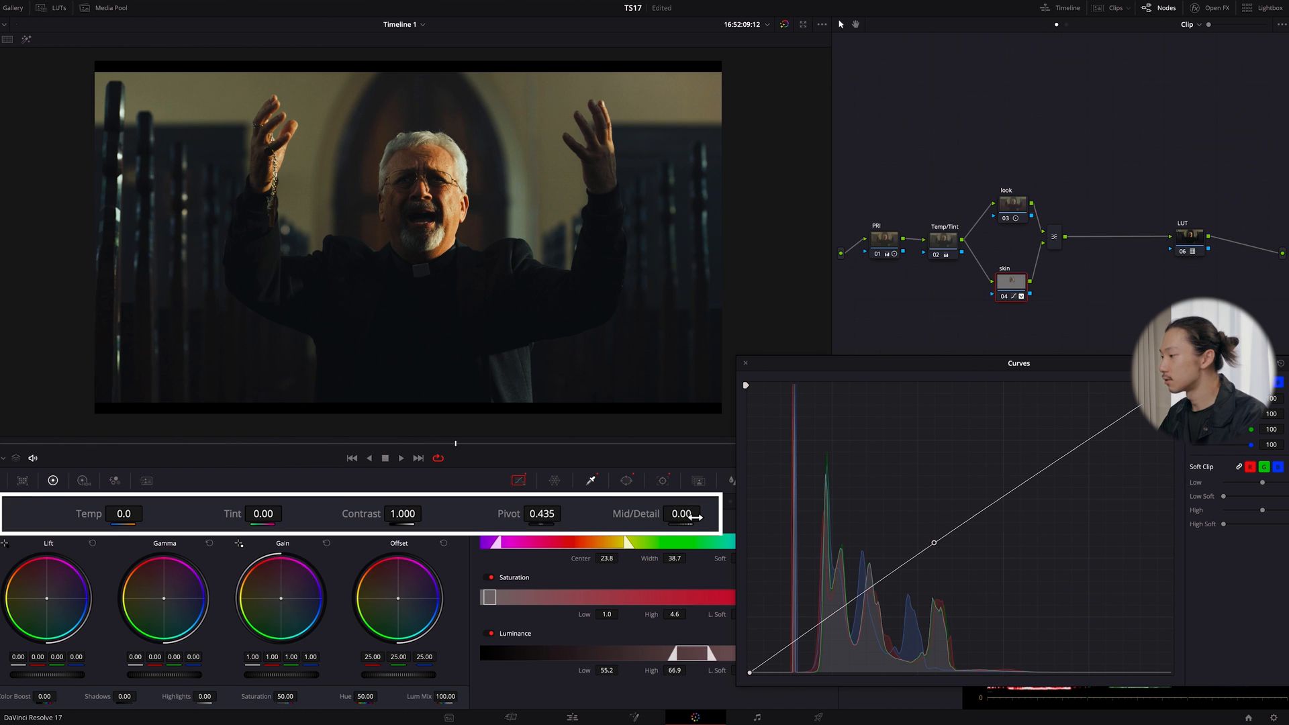
- Soften the skin node by setting Mid/Detail to -20.00, and close the enlarged curve editor
drag(697, 517, 658, 526)
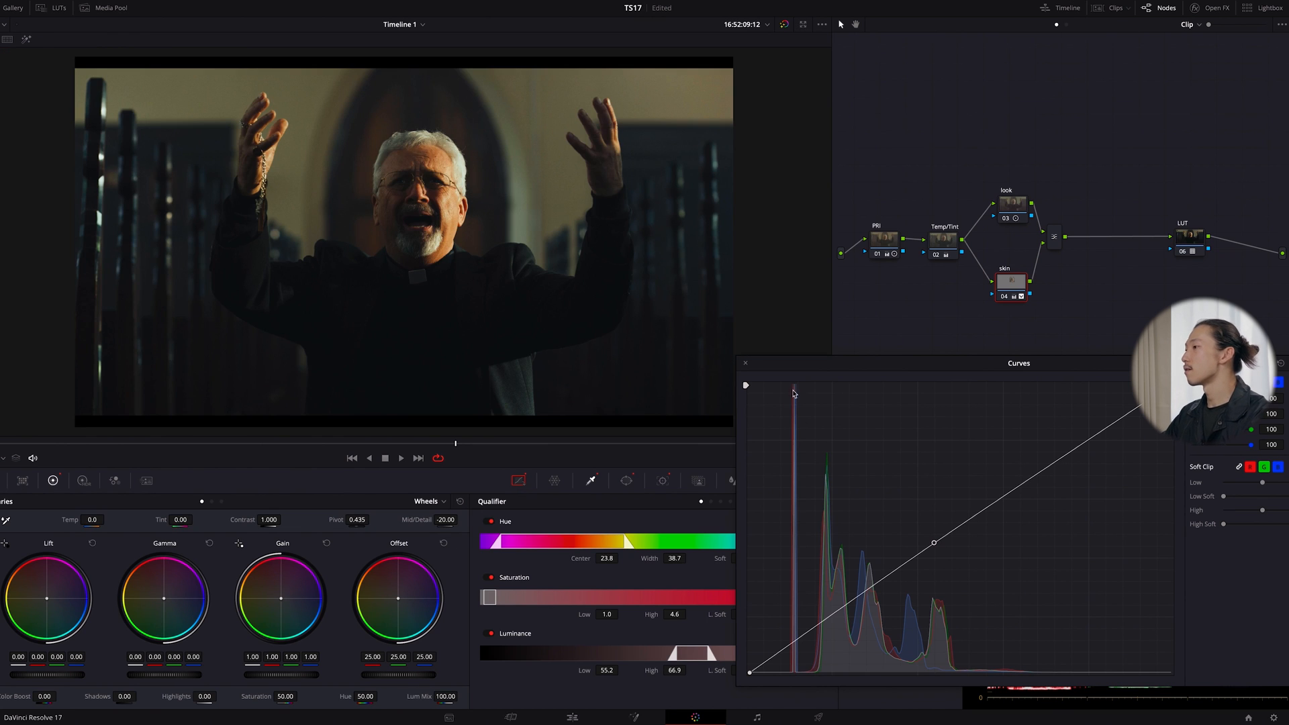
click(745, 363)
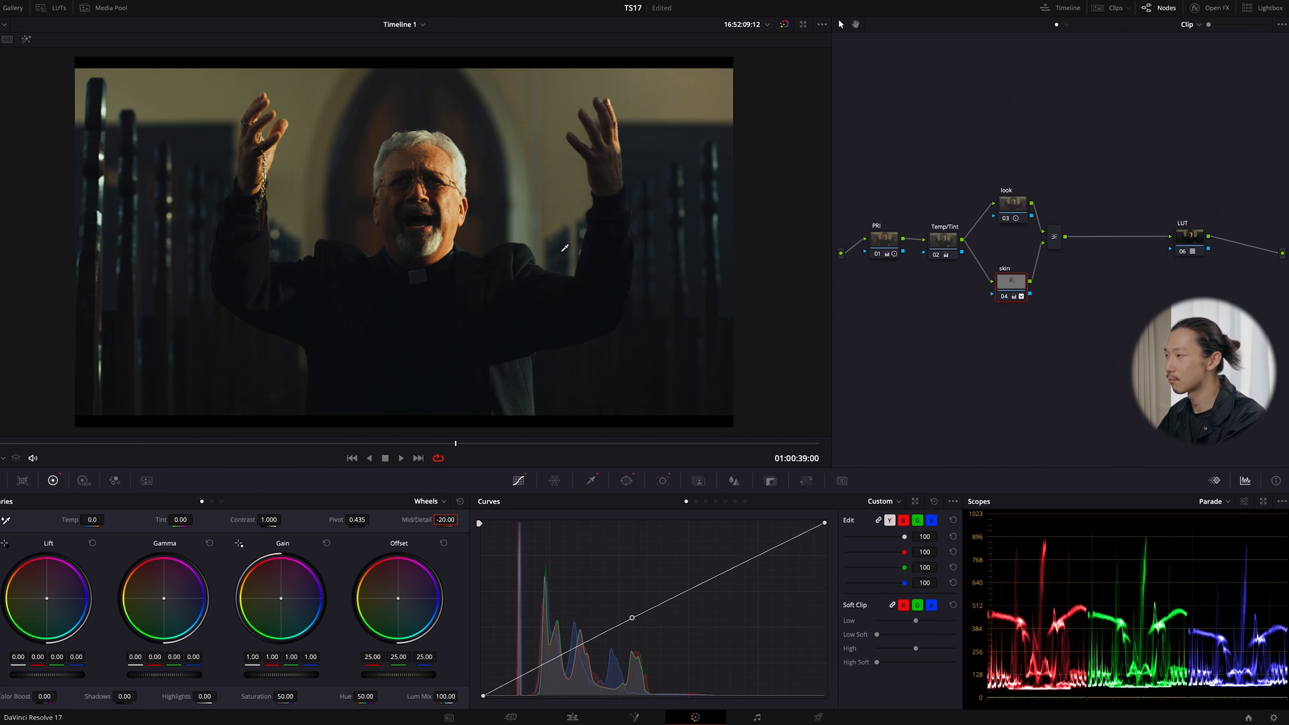
- On the skin node's Hue Vs Sat curve, add points at the six main hues and lower red to 0.90 and yellow to 0.91
click(705, 502)
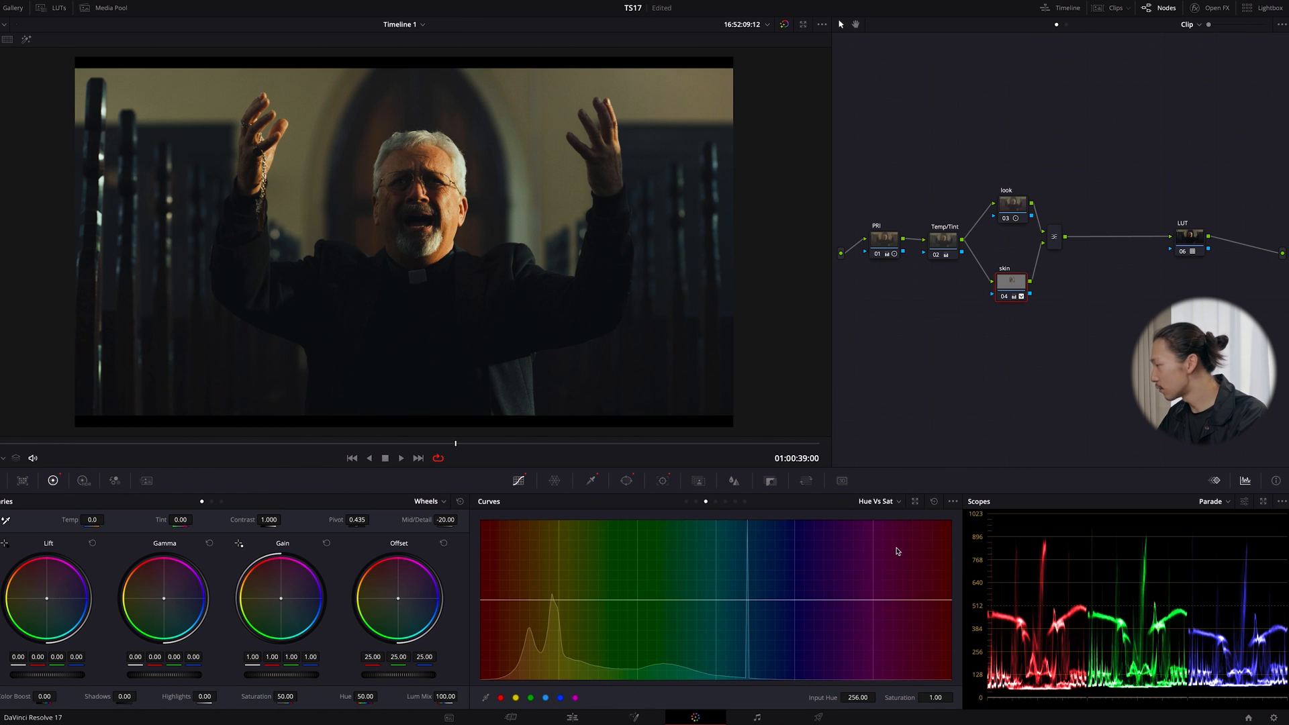
click(916, 502)
click(784, 675)
click(813, 675)
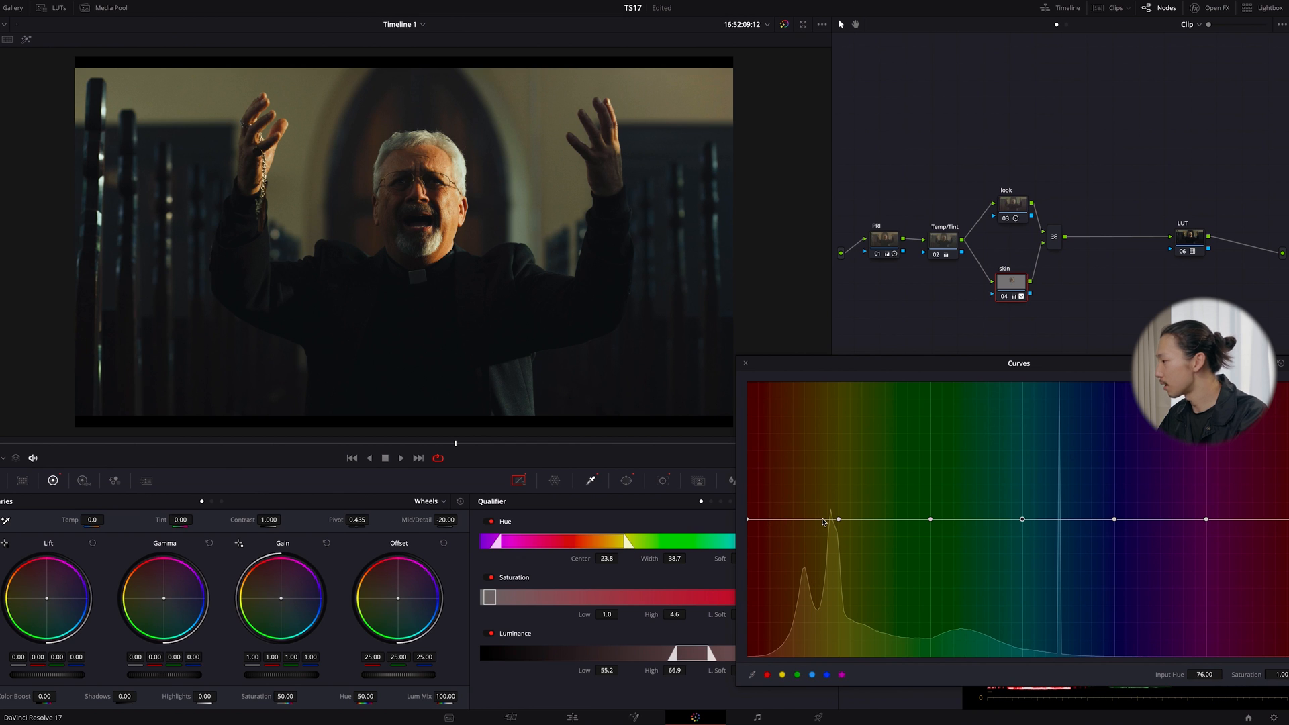
mouse_move(750, 520)
mouse_down()
mouse_move(768, 541)
mouse_move(751, 535)
mouse_up()
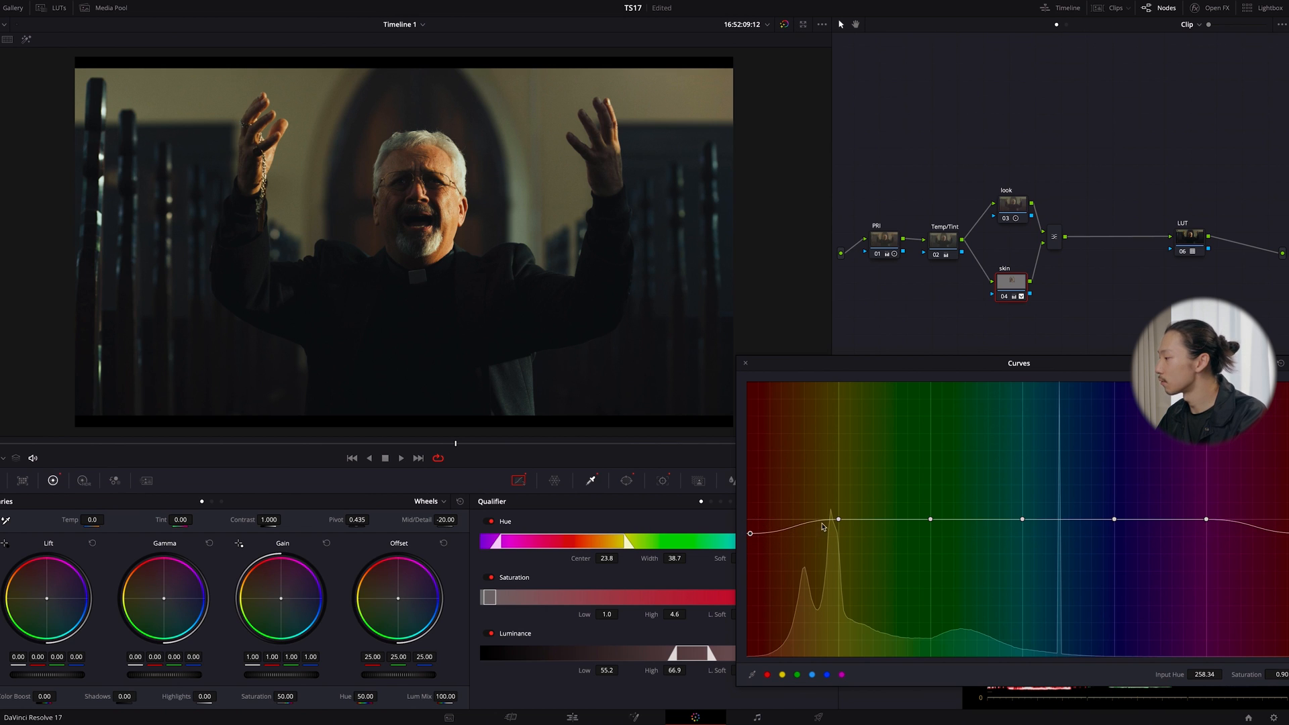
drag(838, 519, 841, 536)
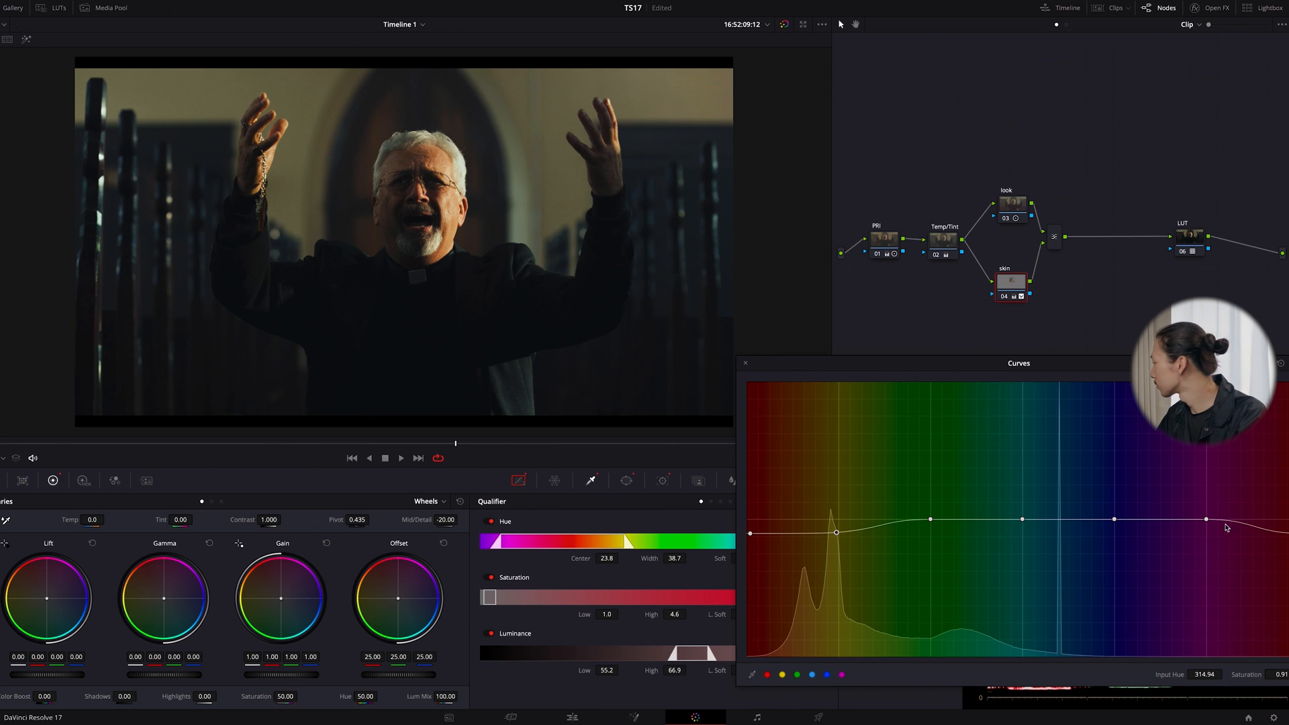
- On the skin node's Hue Vs Lum curve, add points at the main hues, raise yellow slightly and set red to 1.02
click(1249, 363)
click(1249, 410)
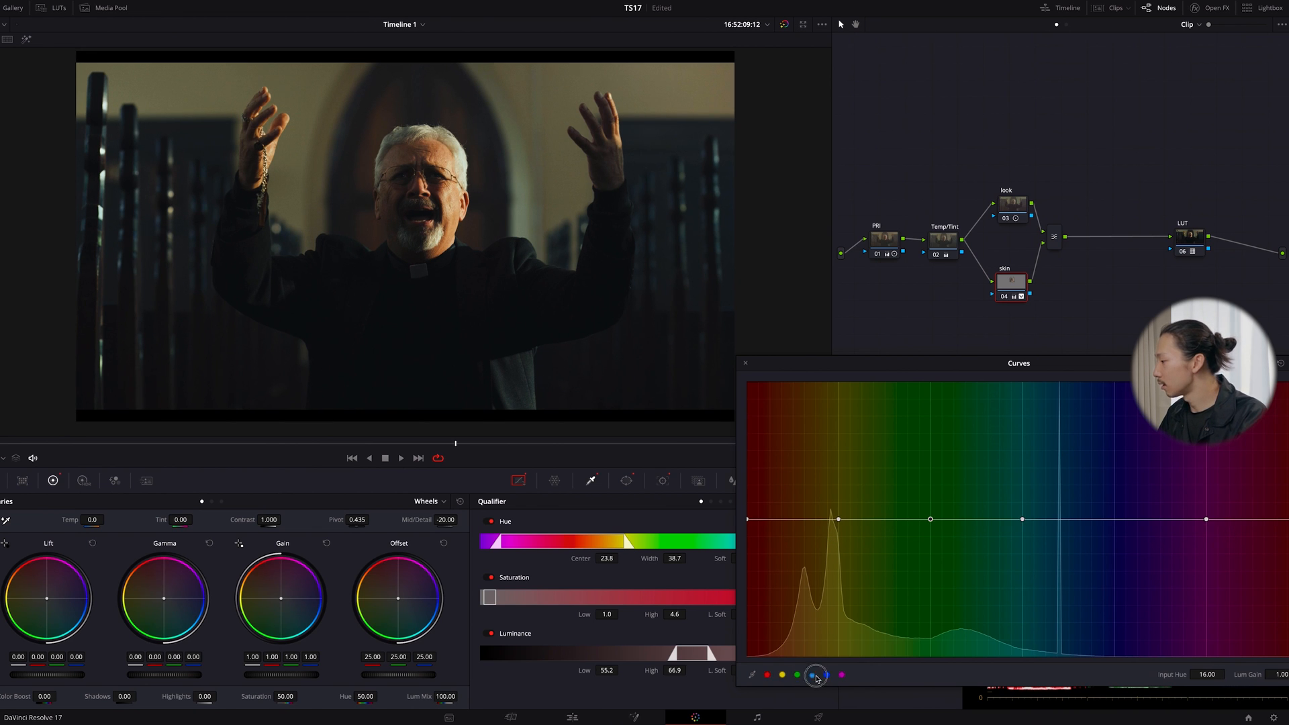
drag(601, 252, 601, 239)
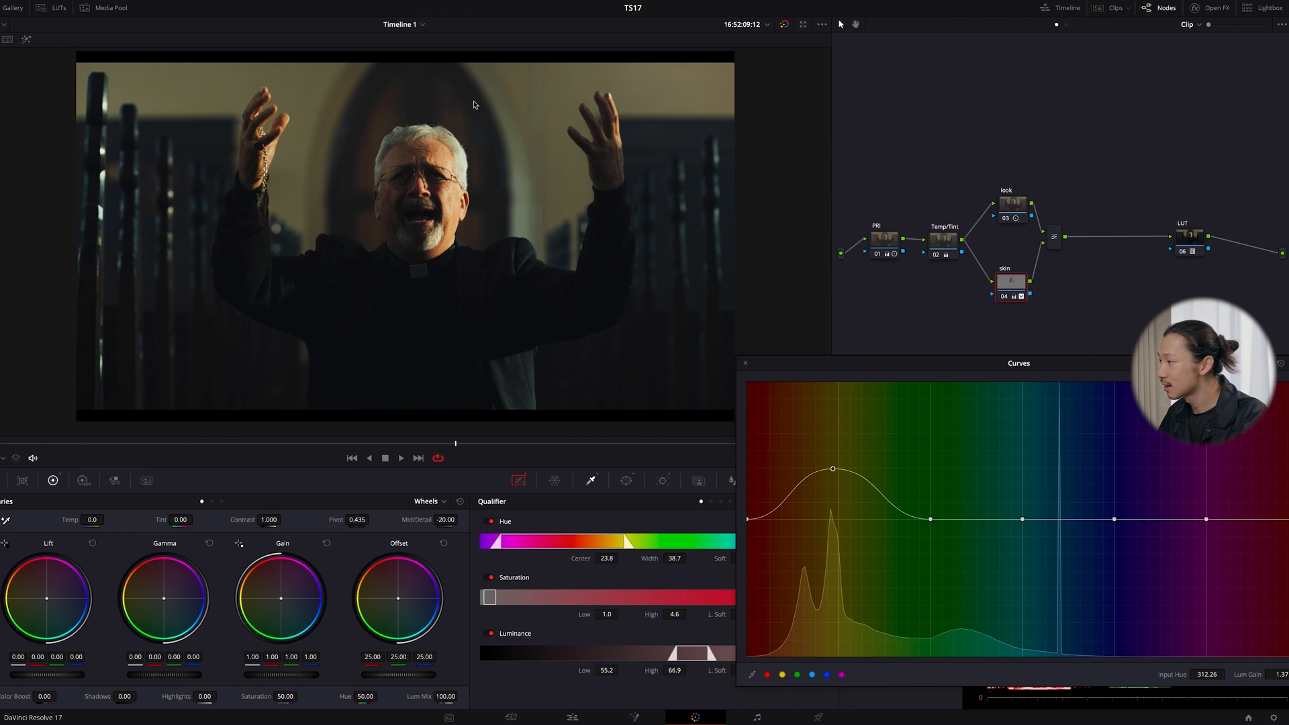
drag(833, 469, 833, 507)
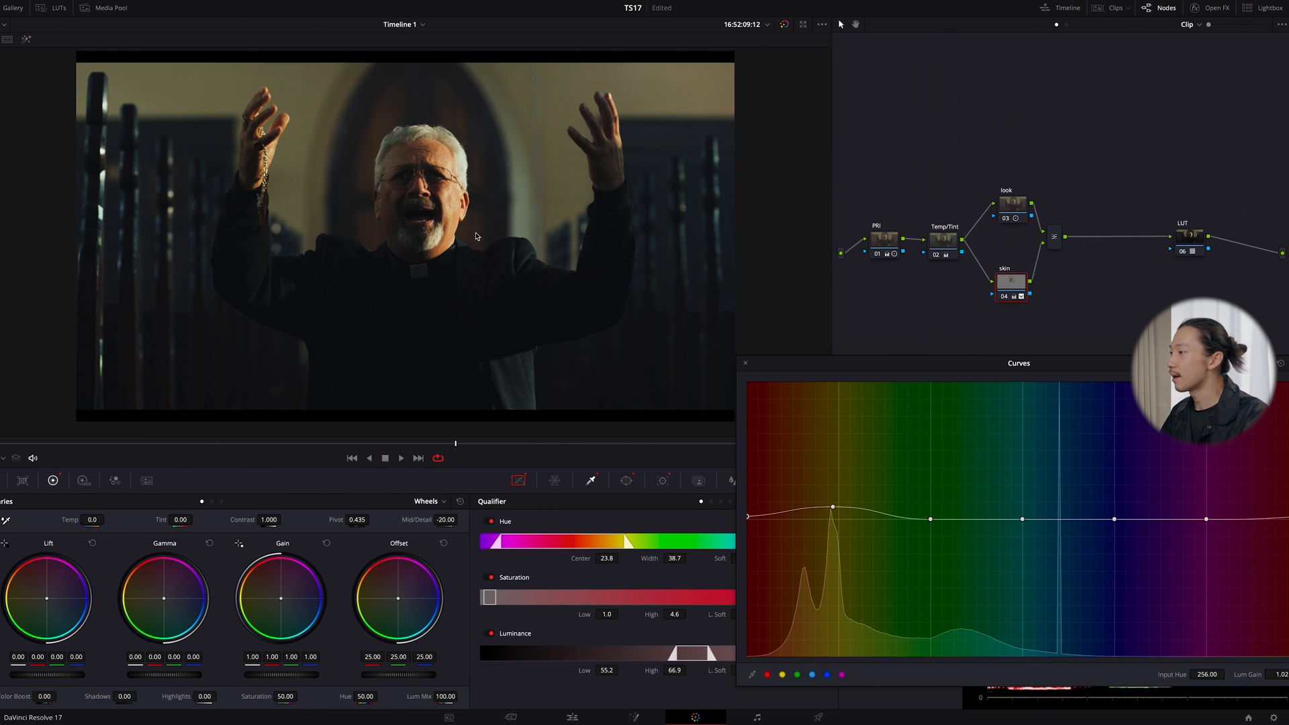
scroll(515, 208, up, 3)
drag(514, 207, 521, 286)
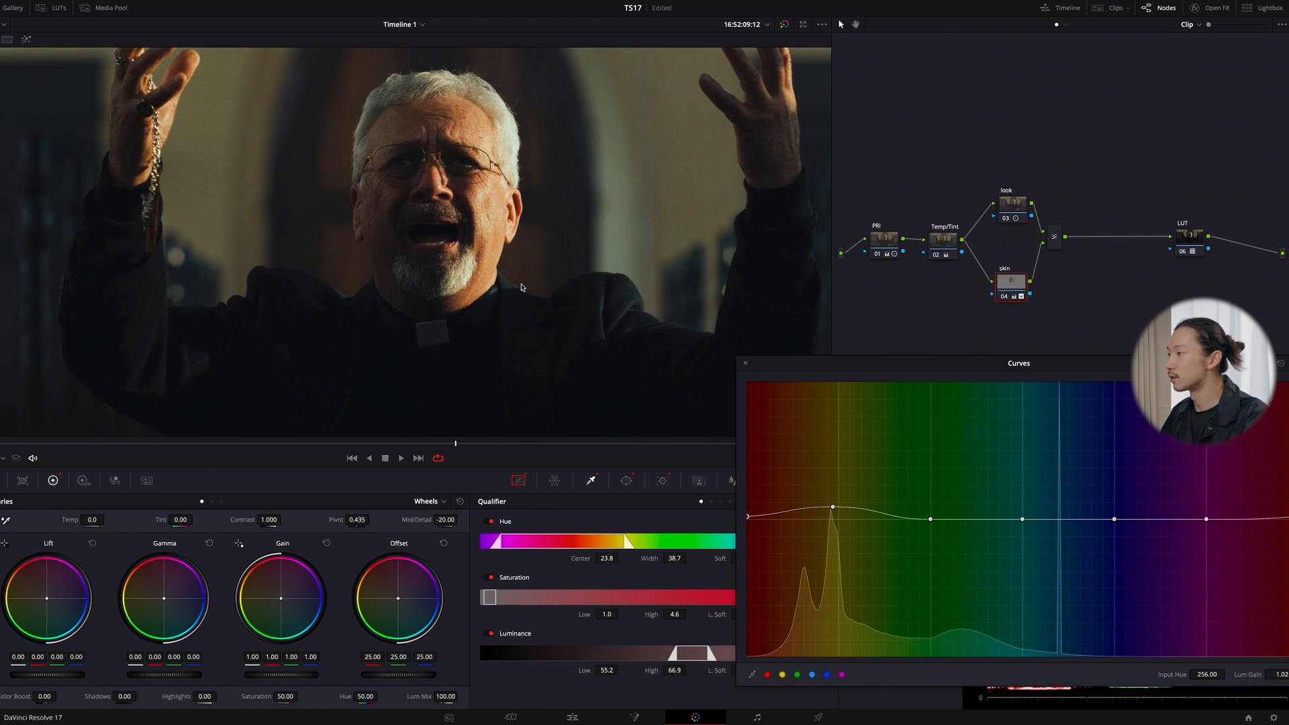
scroll(447, 240, down, 2)
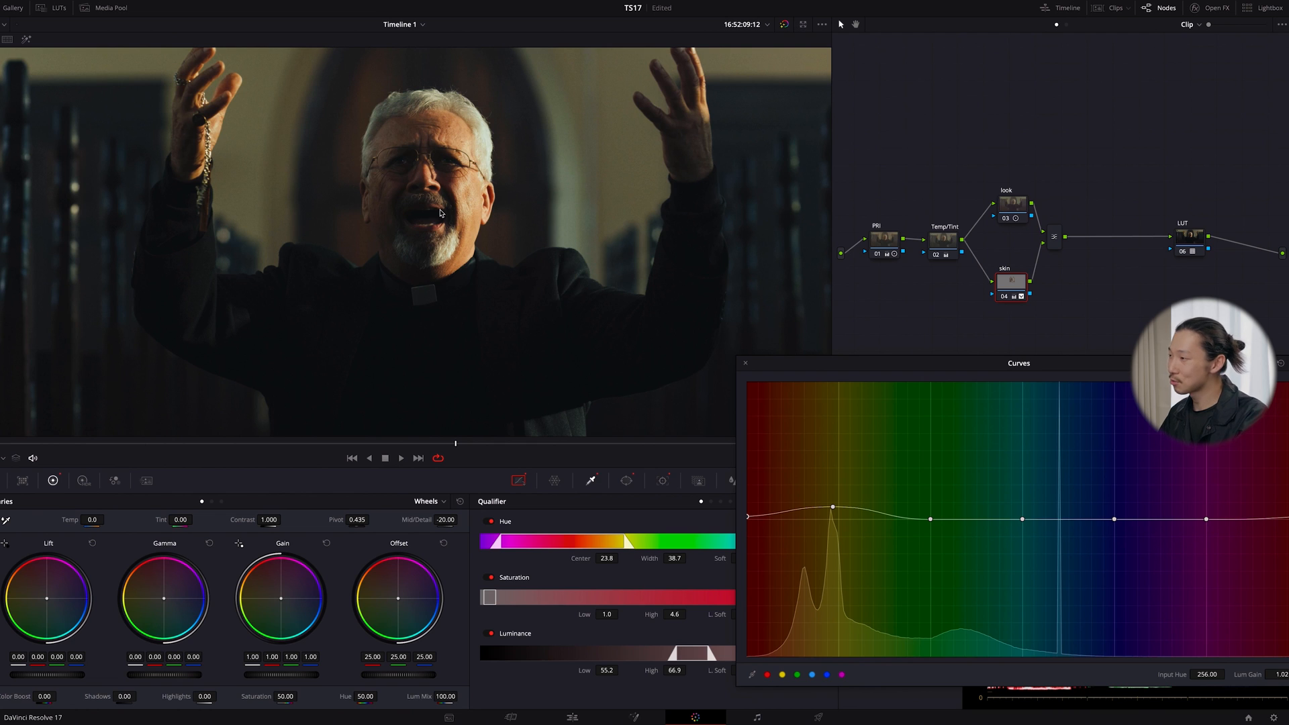
scroll(440, 214, down, 2)
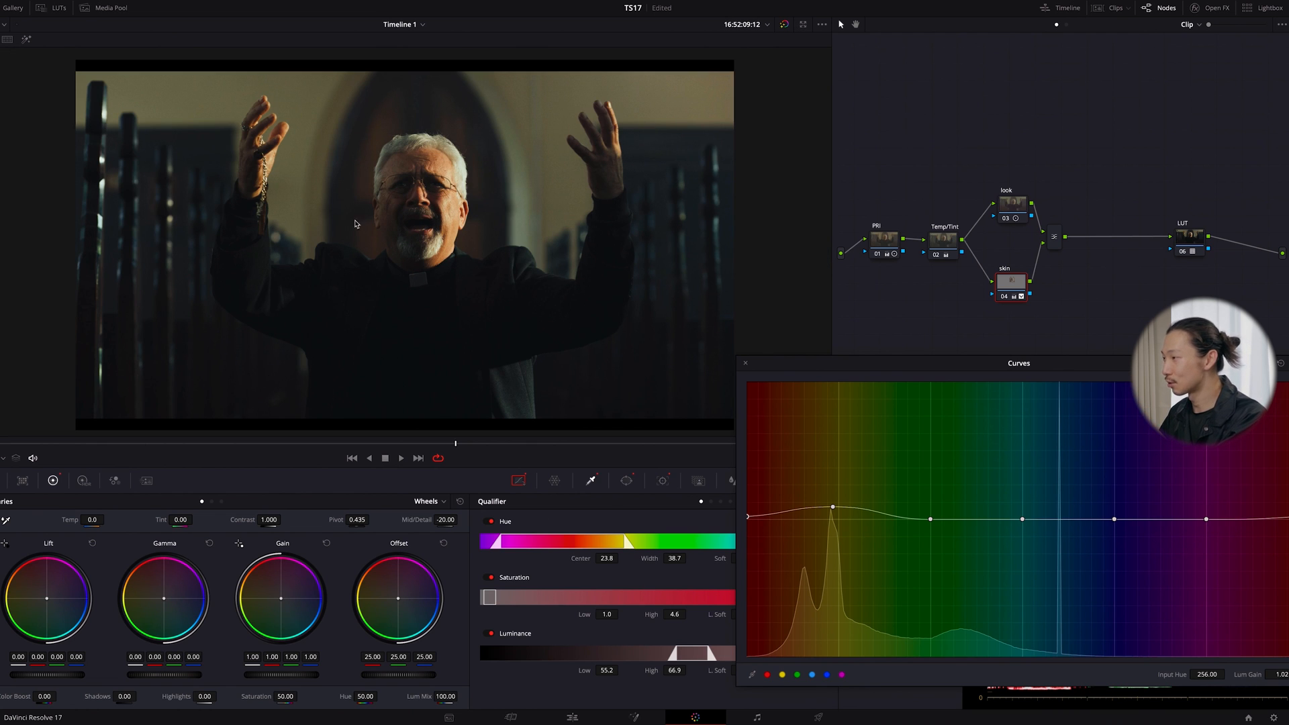
- Add points at the six main hues on the skin node's Hue Vs Hue curve and nudge the red point
scroll(604, 265, up, 2)
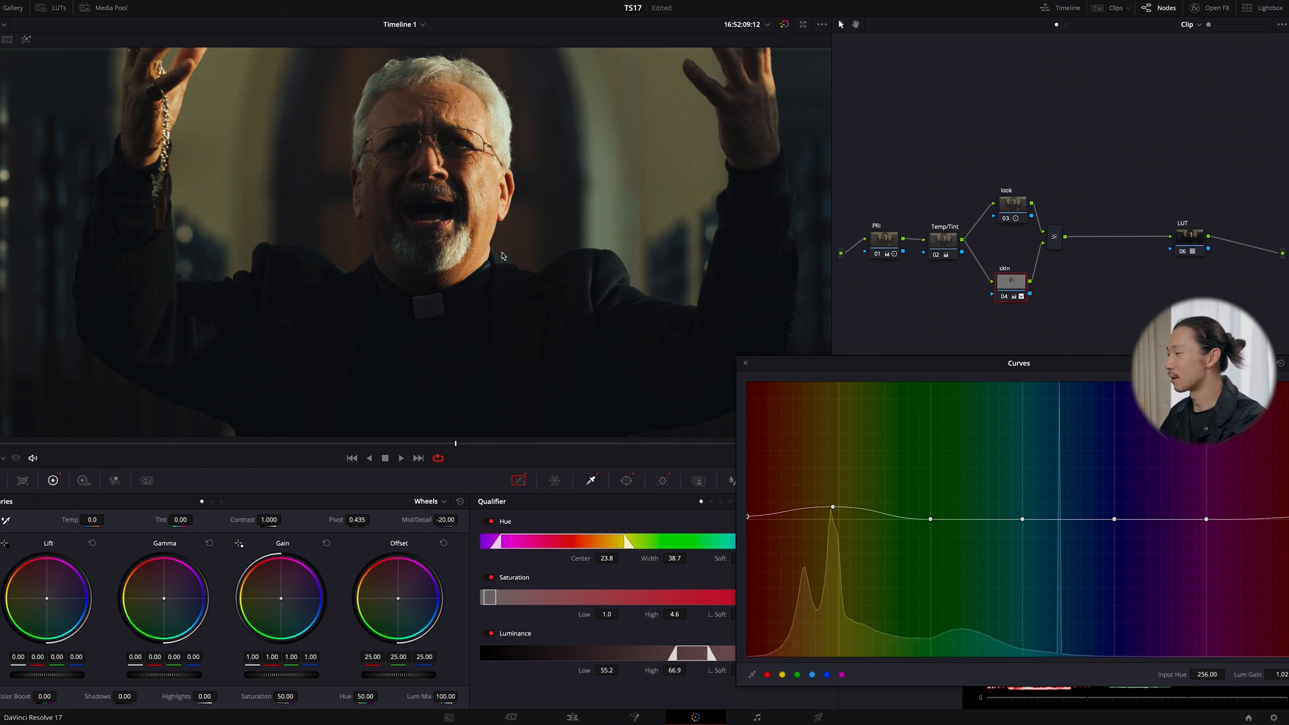
click(1243, 363)
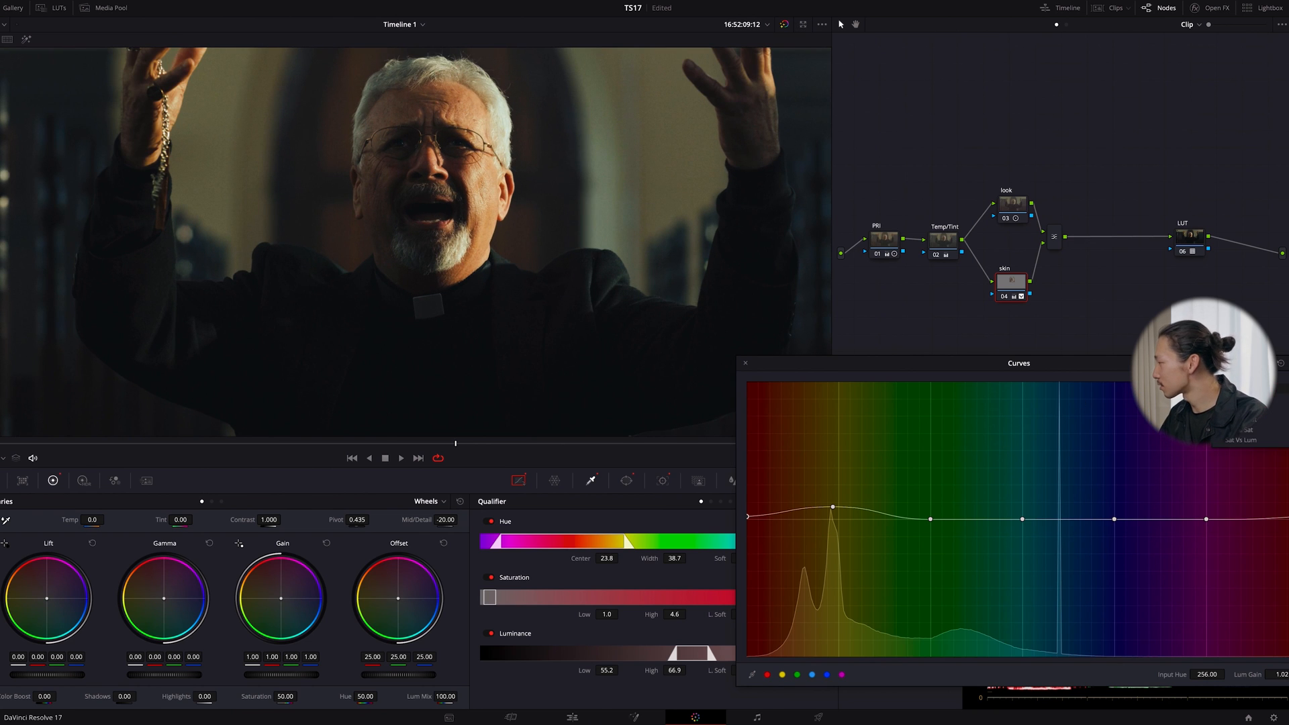
click(1243, 390)
click(768, 675)
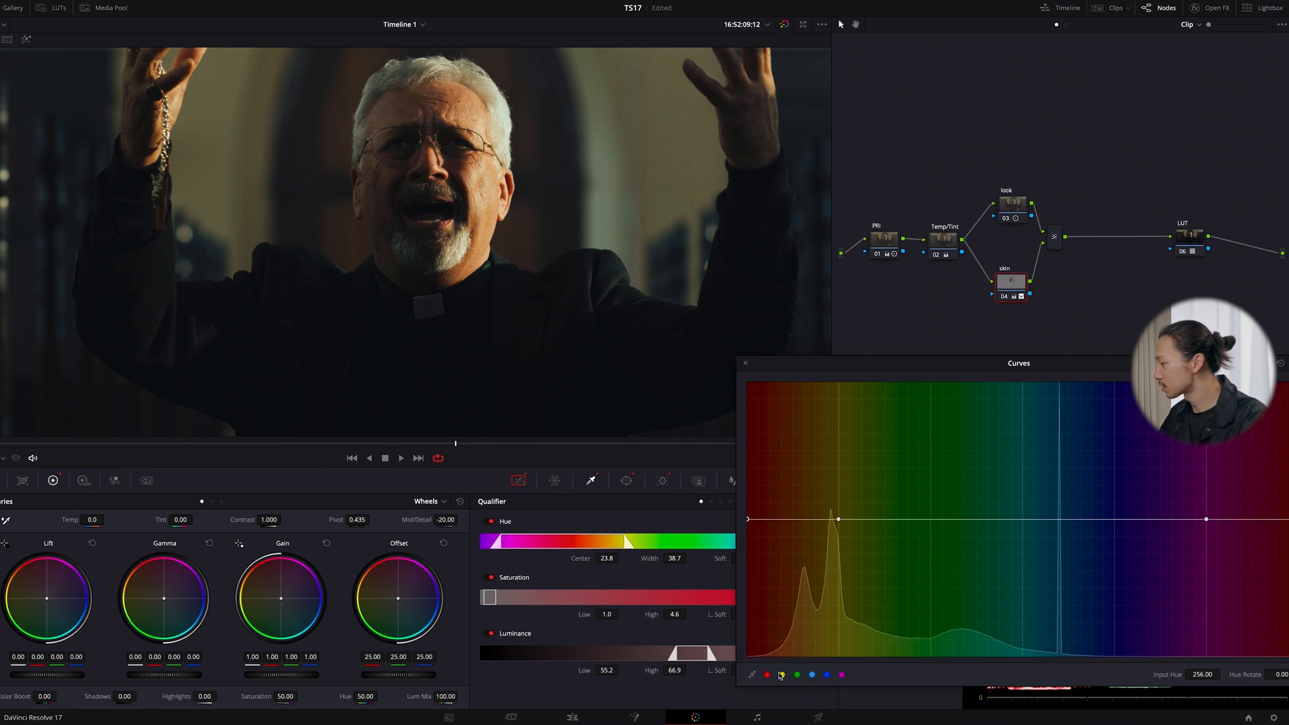
click(812, 675)
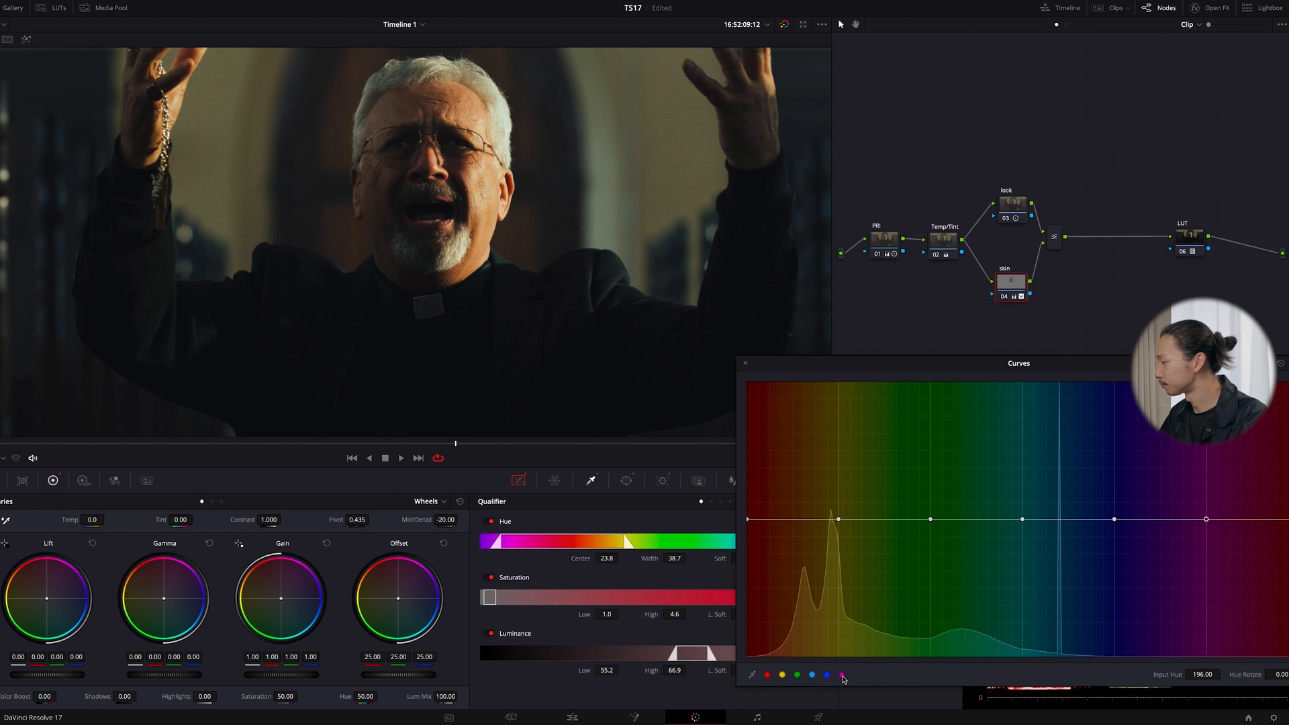
drag(862, 365, 830, 351)
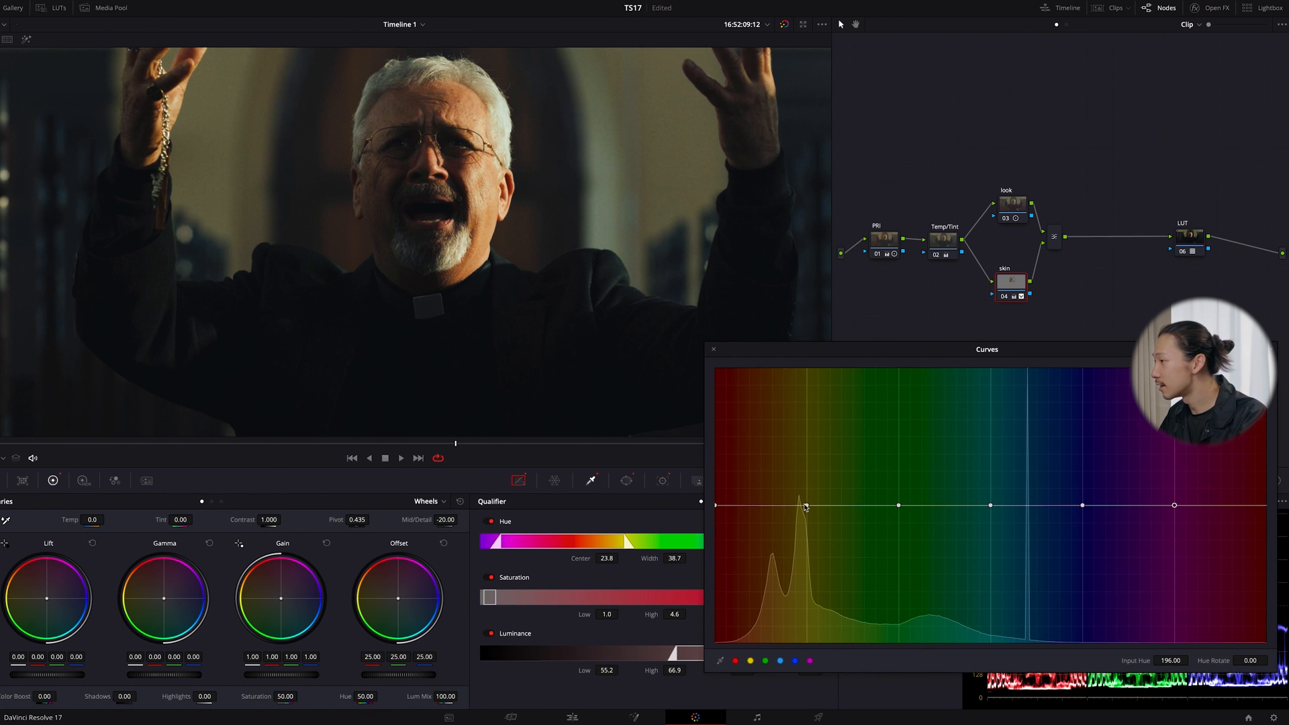
mouse_move(722, 507)
mouse_down()
mouse_move(740, 415)
mouse_move(748, 481)
mouse_move(705, 490)
mouse_move(718, 521)
mouse_move(716, 507)
mouse_up()
key(shift+z)
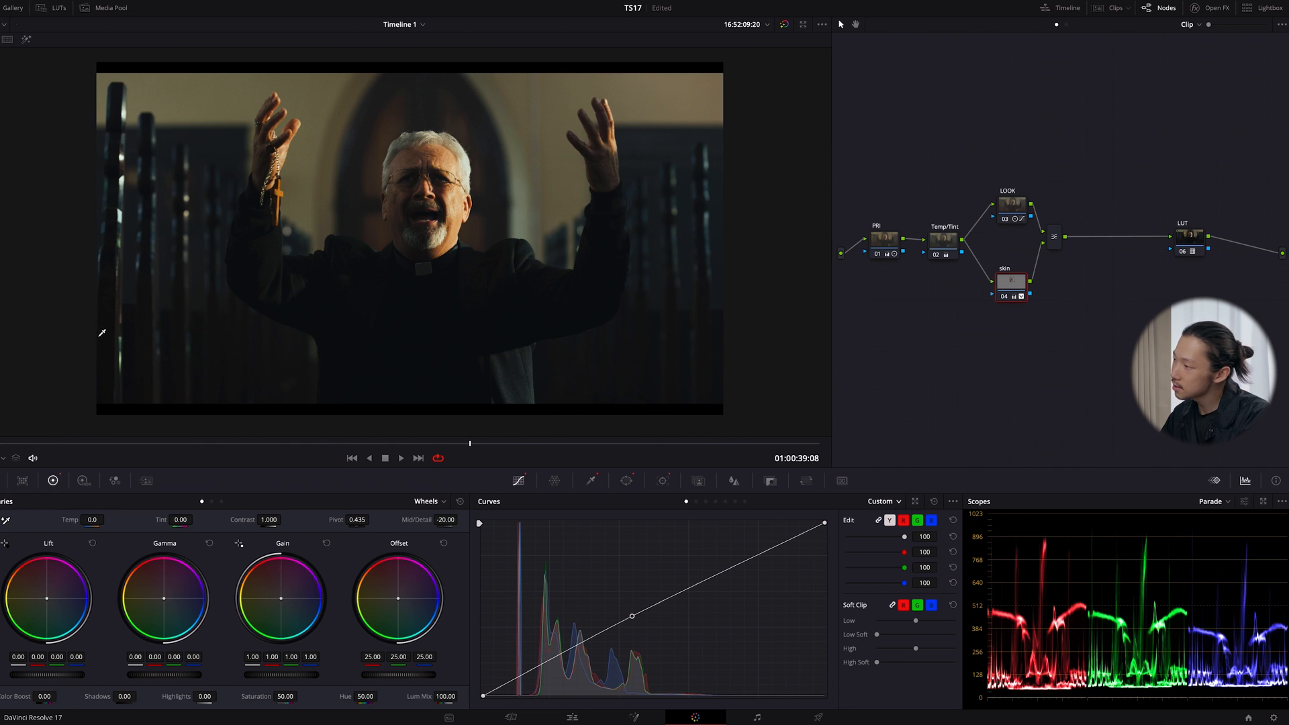
- Add a serial node labelled Spot after the parallel mixer and give it a circular power window
click(1055, 236)
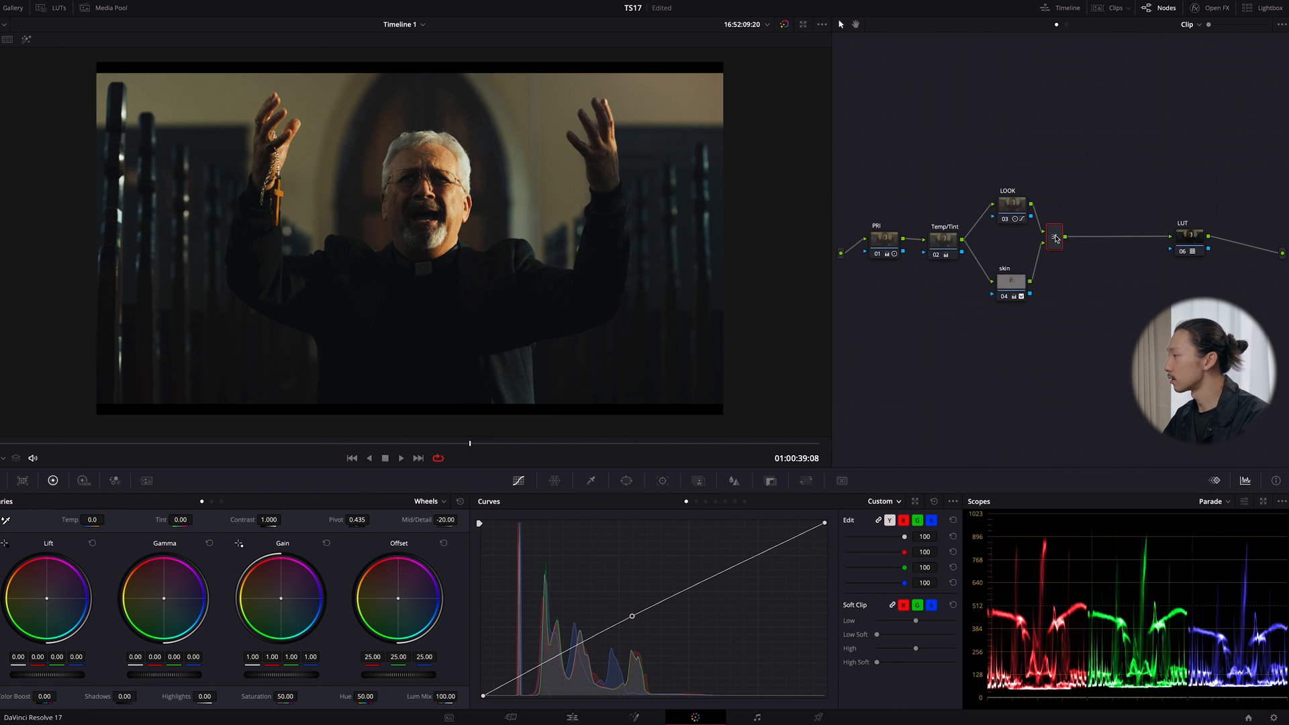
key(alt+s)
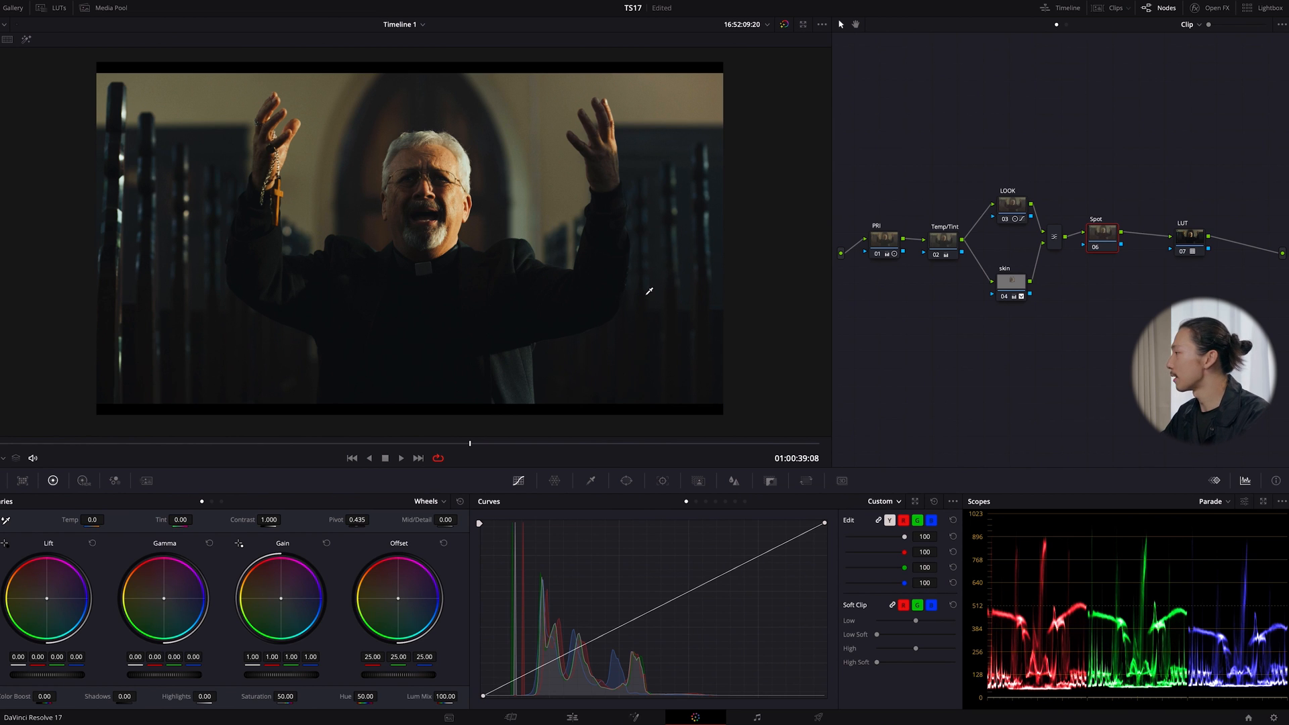
click(627, 481)
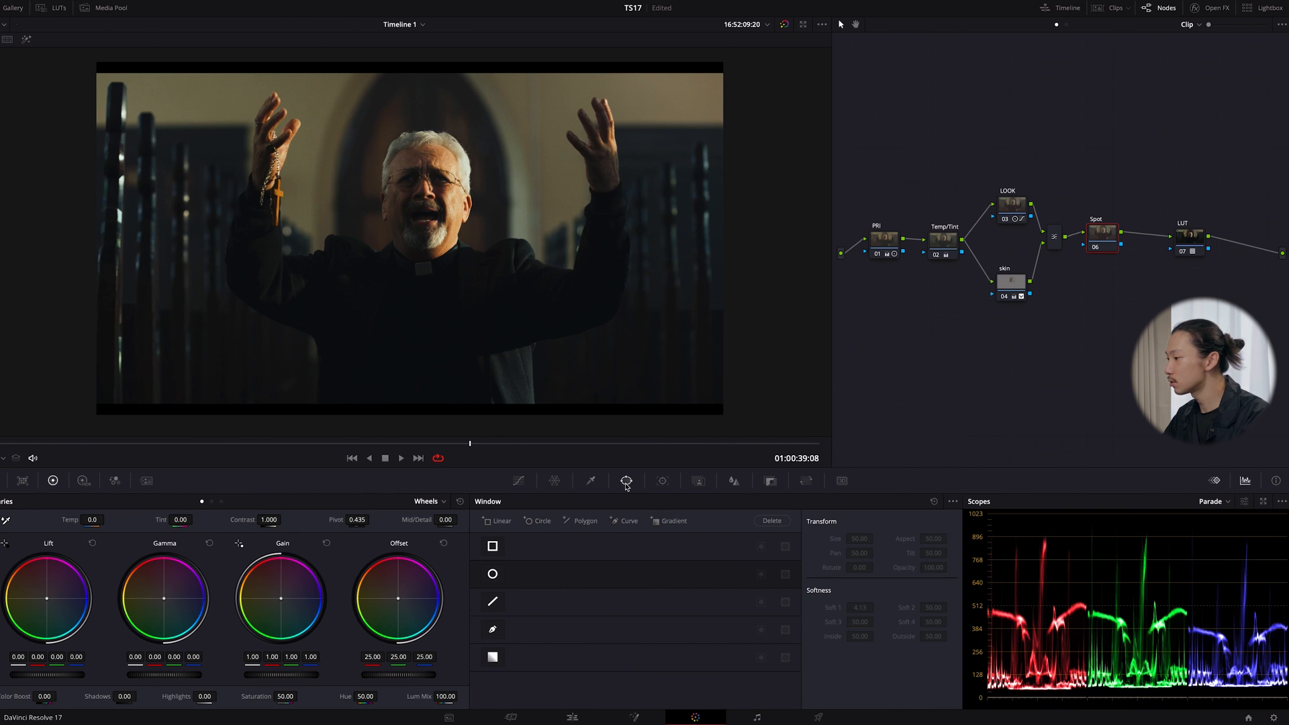
click(492, 574)
scroll(442, 348, down, 2)
- Stretch and rotate the Spot node's circular window into a long diagonal ellipse over the man, with rotation 57.33 and aspect about 8.3
drag(409, 200, 464, 206)
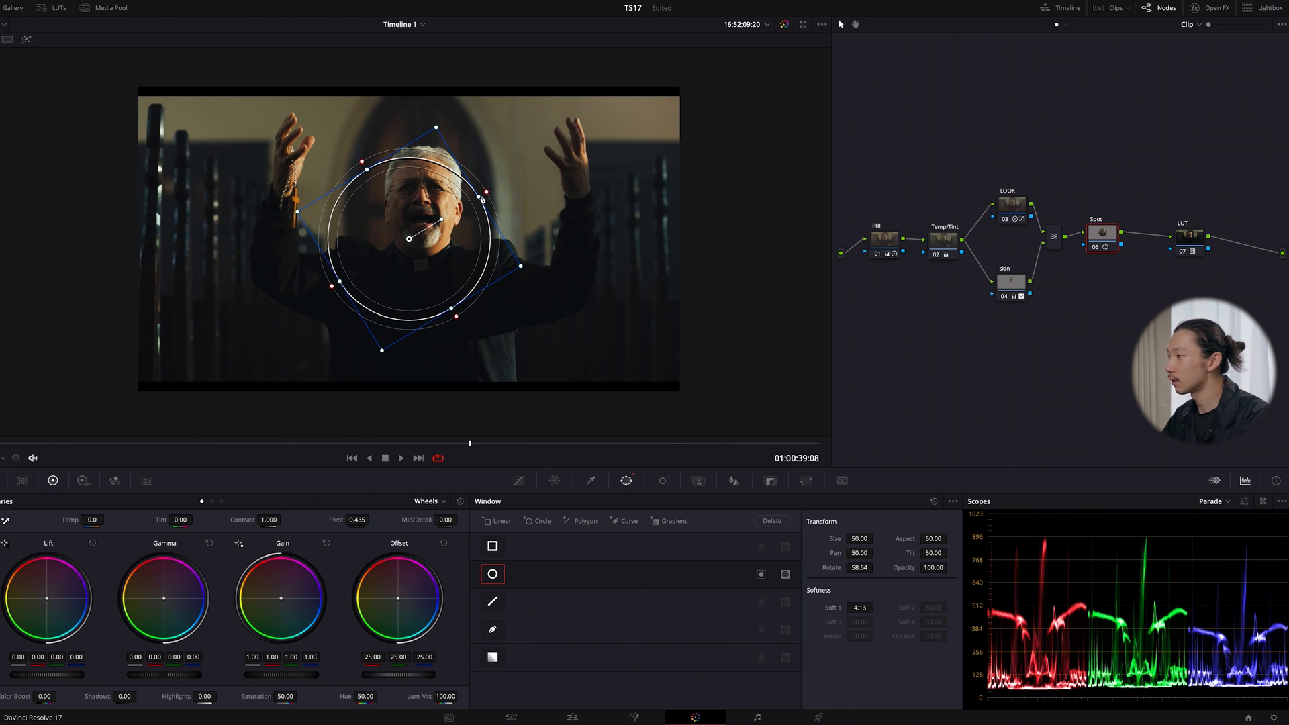
drag(482, 200, 640, 124)
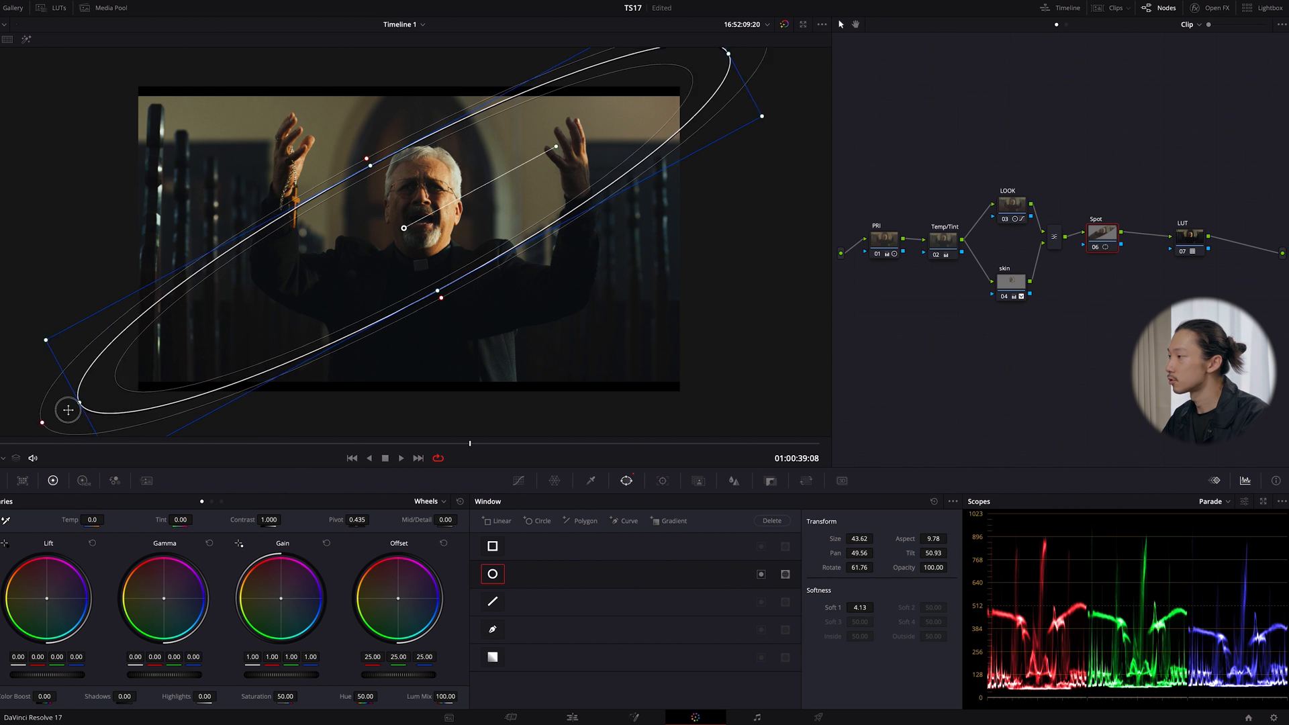
drag(69, 409, 1, 430)
key(ctrl+z)
key(ctrl+z)
key(ctrl+z)
key(ctrl+z)
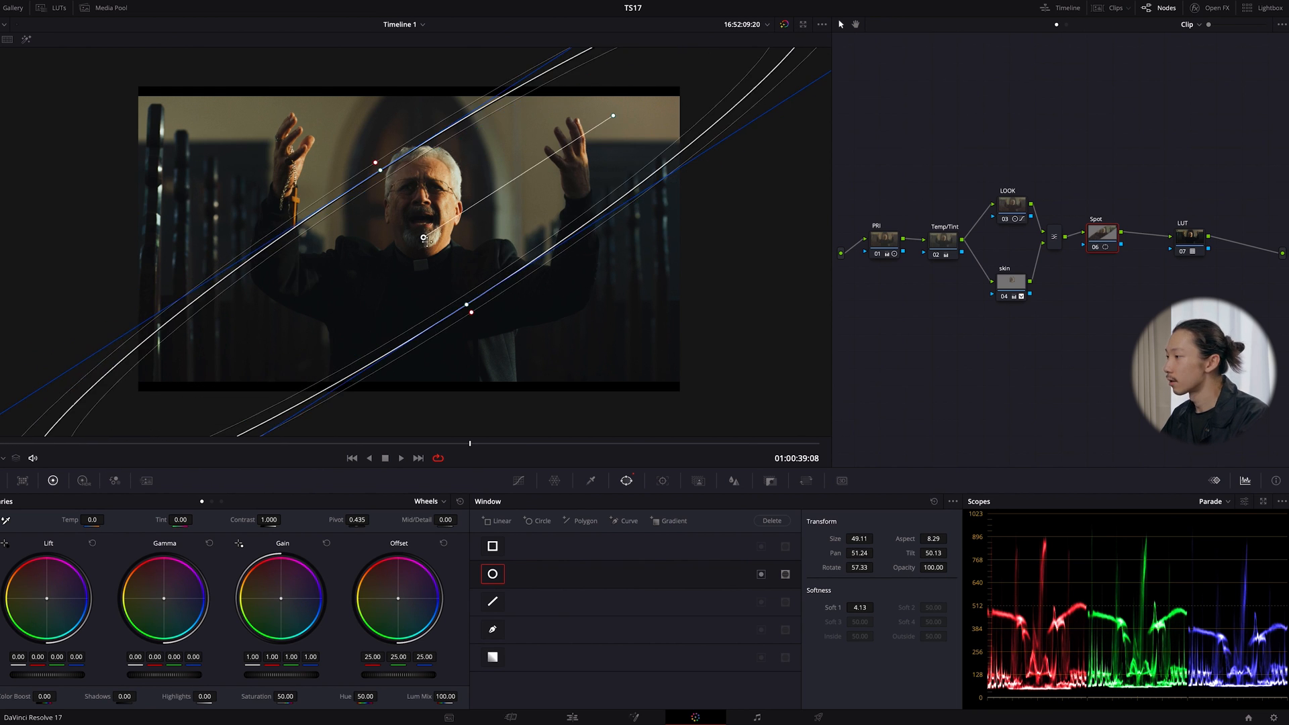
- Add a midtone point on the Spot node's custom curve and raise it slightly
click(518, 481)
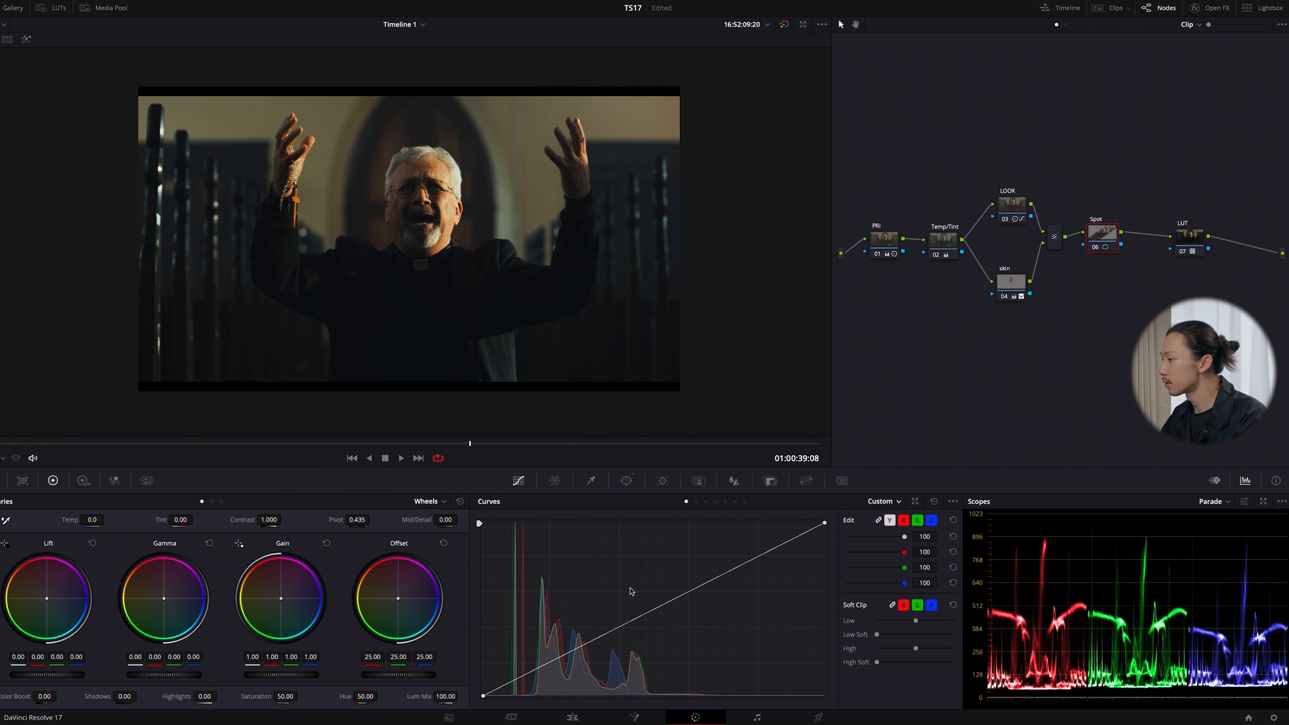
click(648, 613)
drag(649, 614, 650, 611)
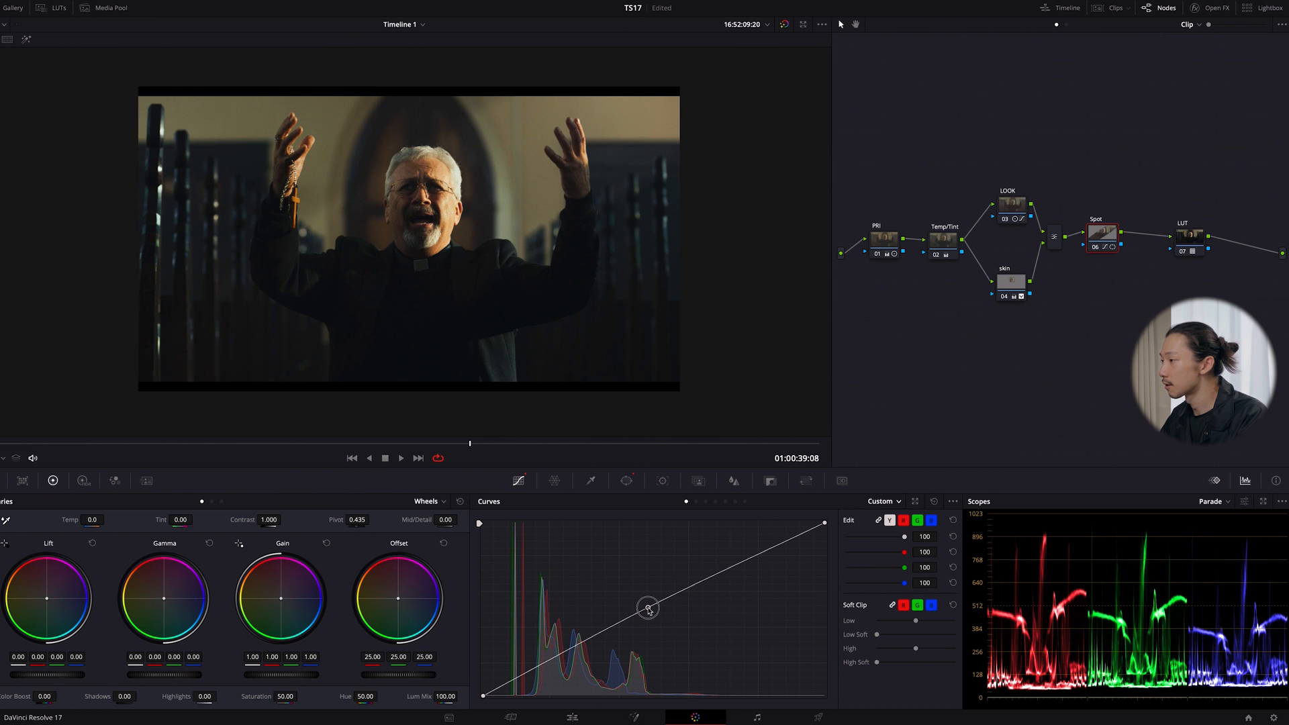
- Widen the Spot window's edge softness to about 11.97 and toggle the node off and on to compare
click(626, 482)
drag(472, 313, 485, 329)
click(519, 481)
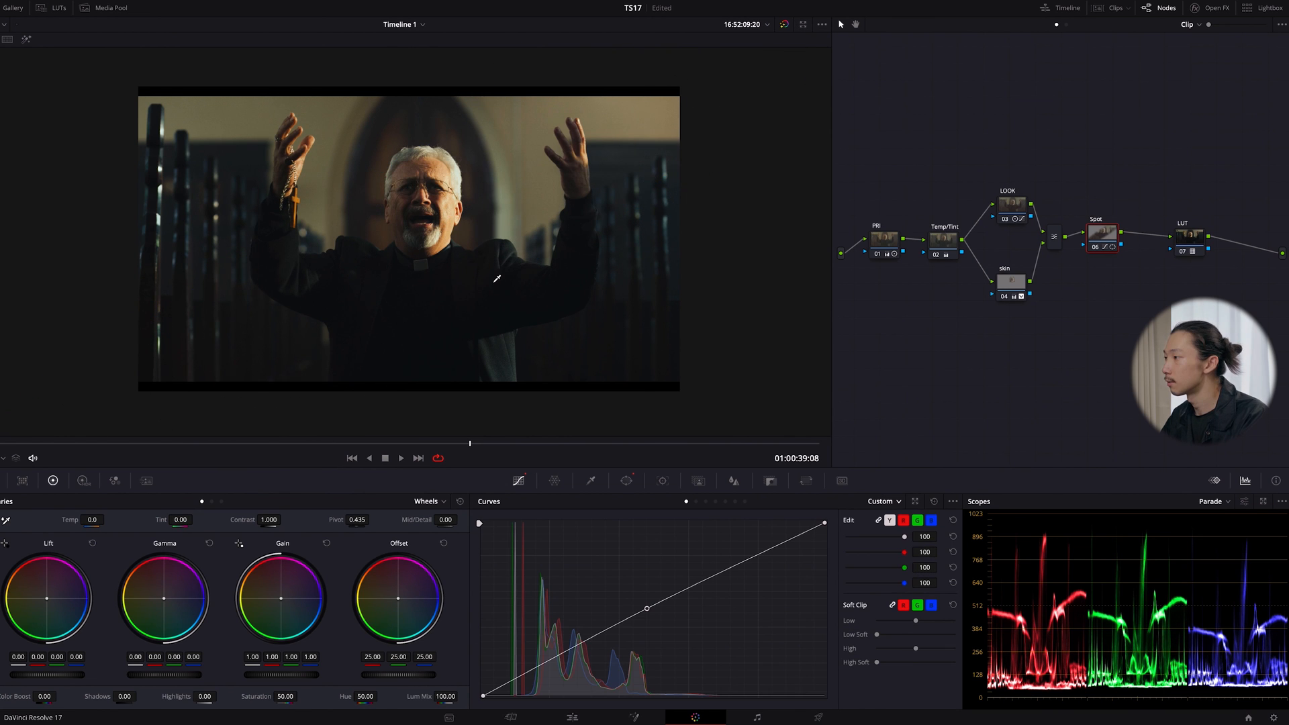
key(ctrl+d)
key(ctrl+d)
key(ctrl+d)
key(ctrl+d)
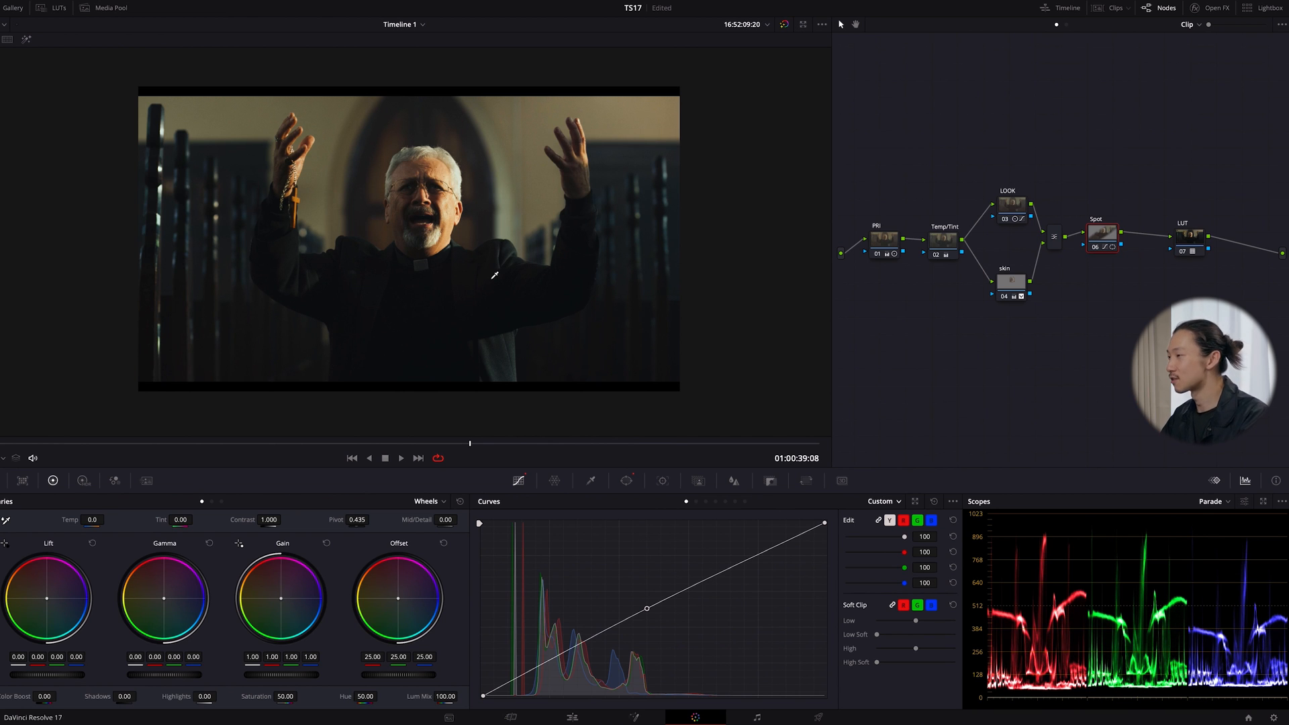
- Add an outside node after the Spot node
right_click(1100, 237)
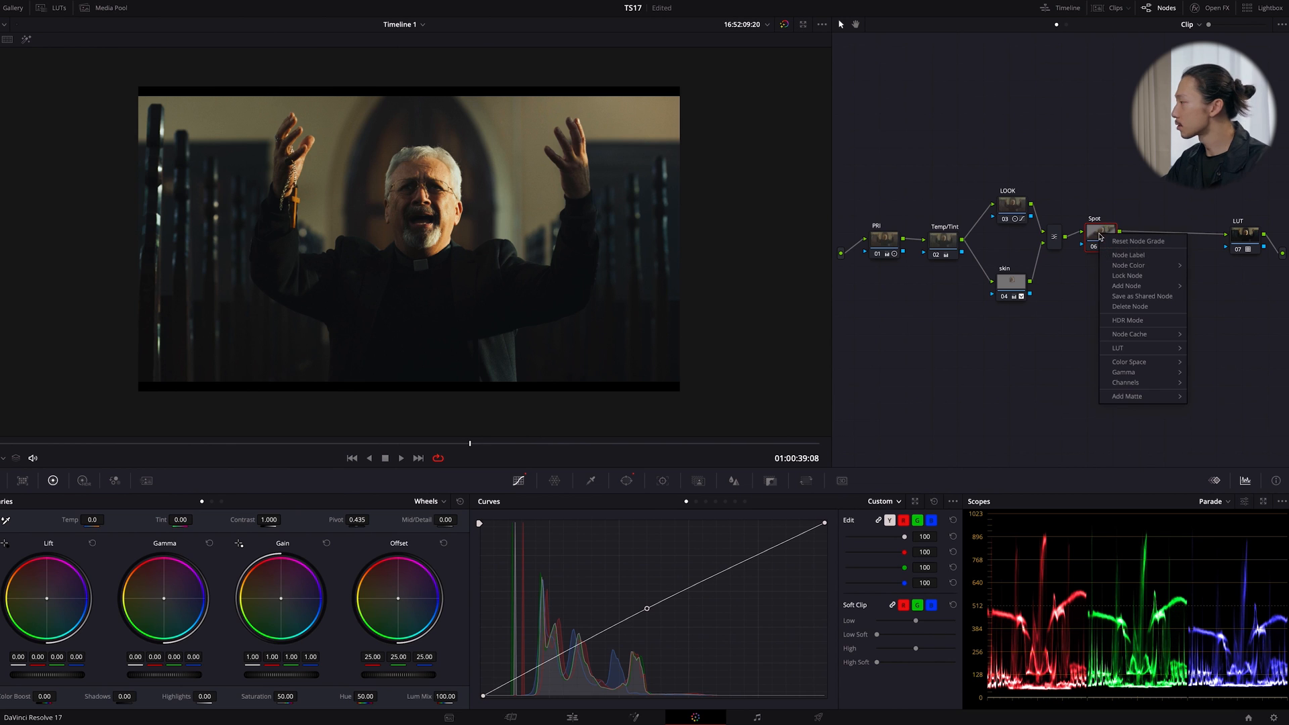
mouse_move(1134, 287)
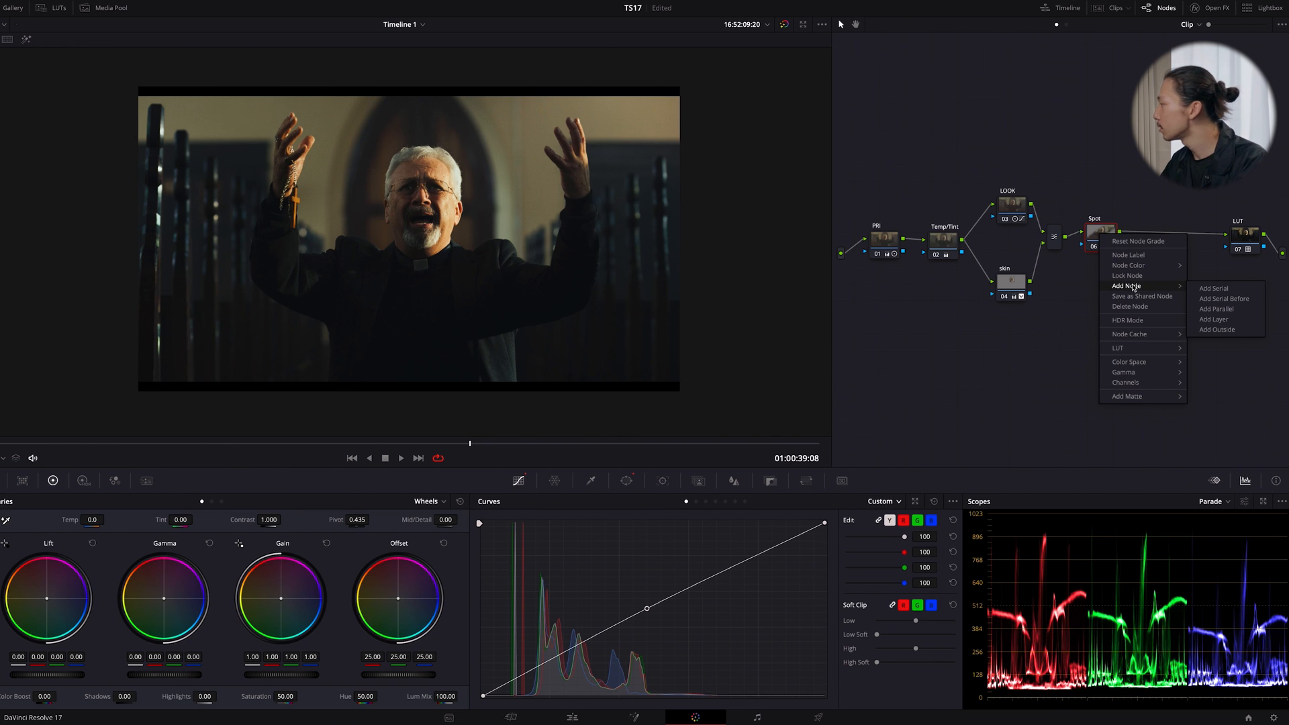
click(1213, 331)
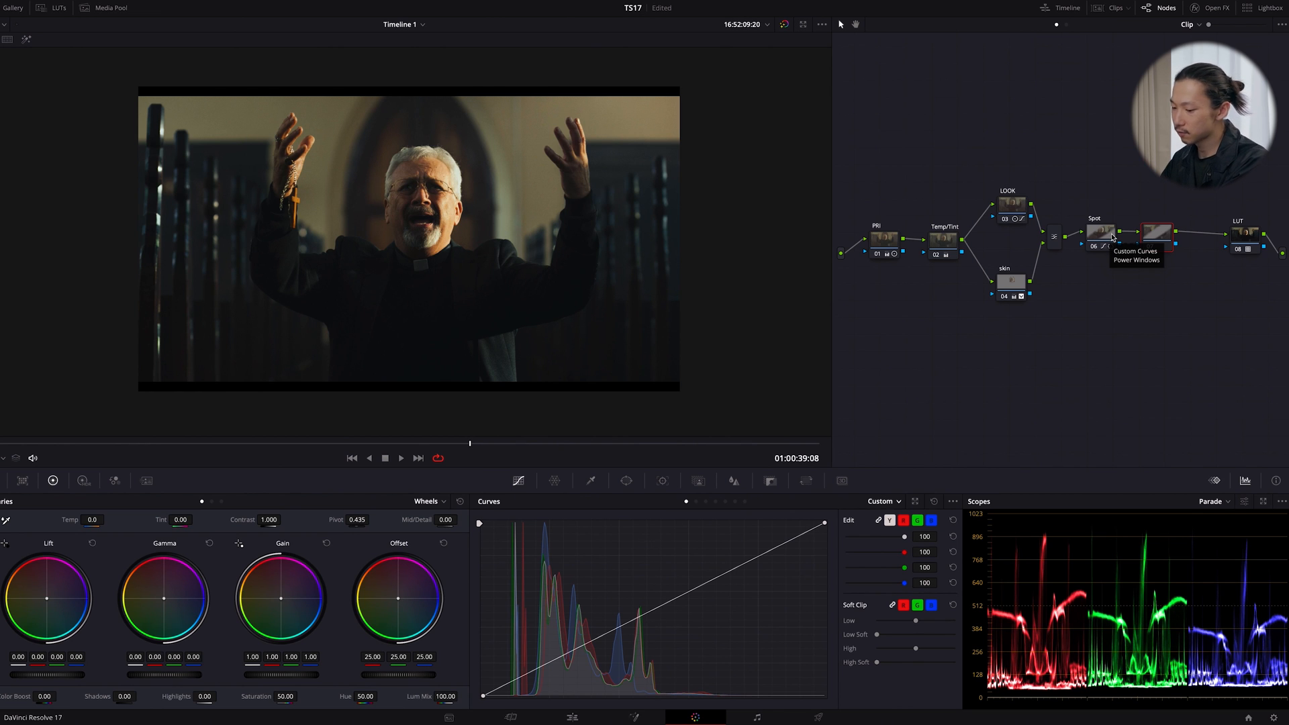
- Switch between the Spot node and its outside node to examine the Spot window and the outside node's custom curve
click(1100, 231)
click(1148, 231)
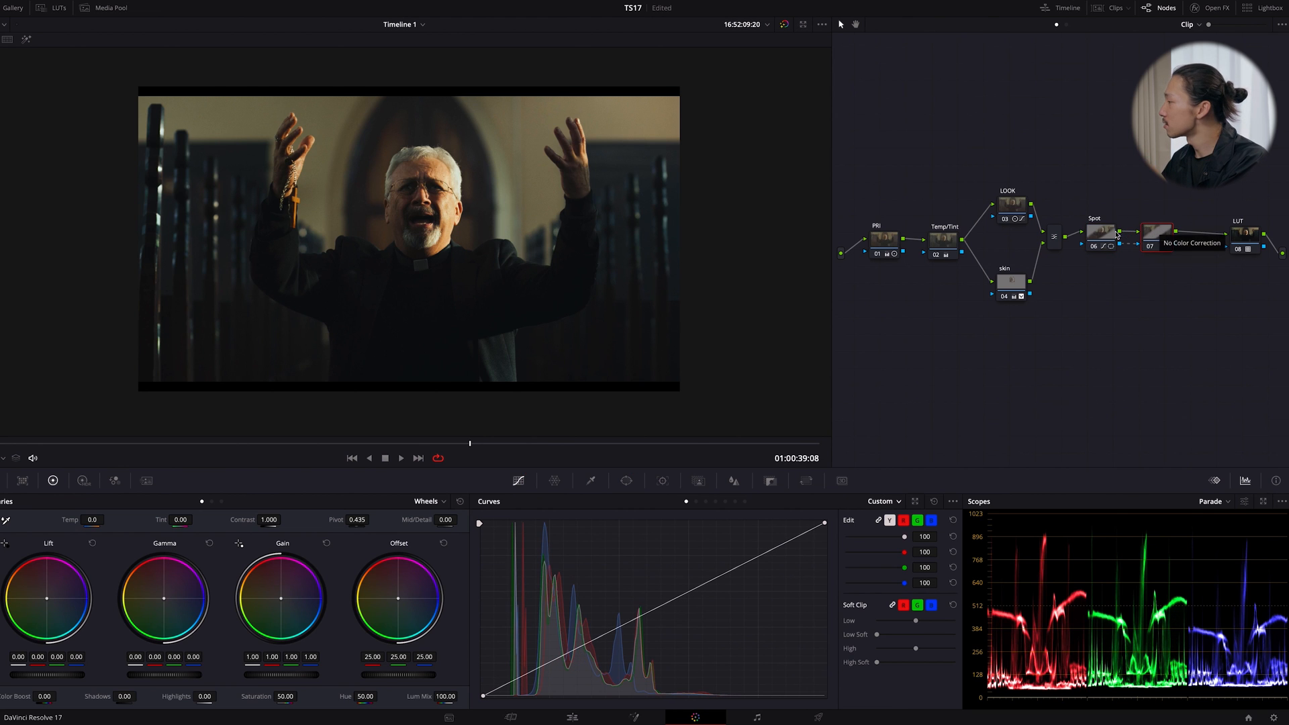
click(1104, 233)
click(1154, 237)
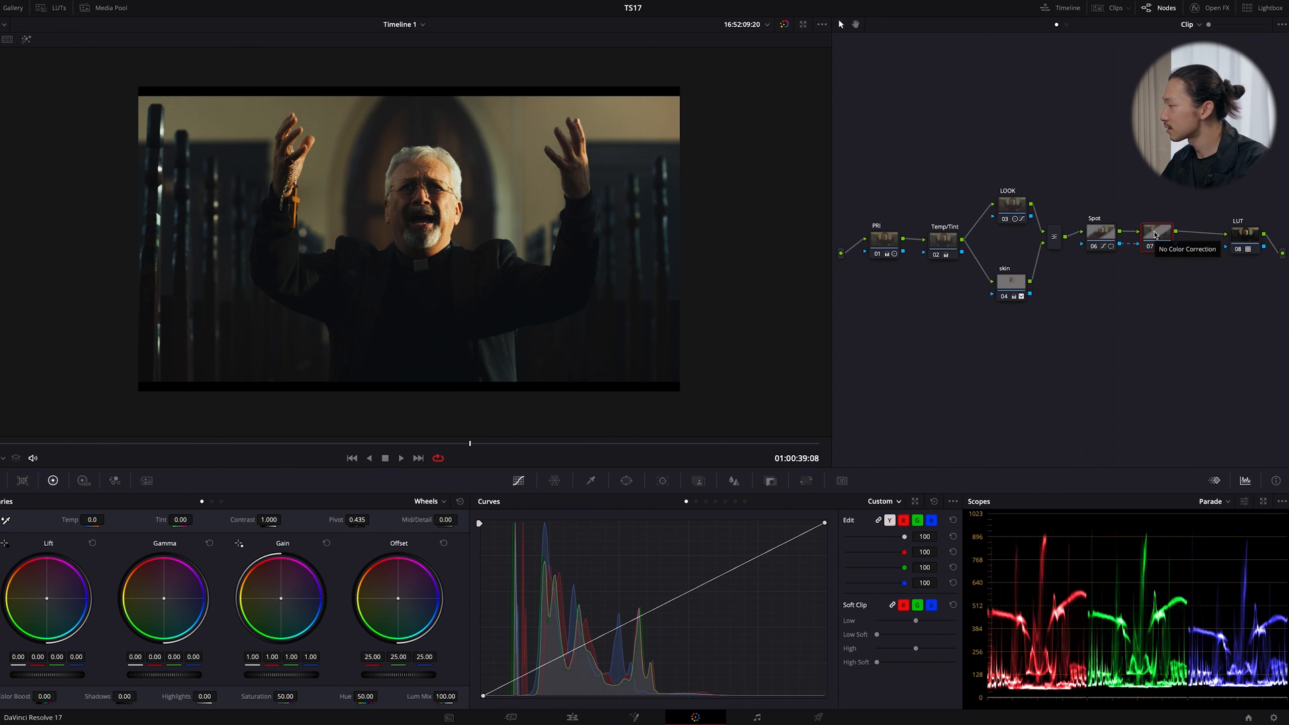
click(1102, 240)
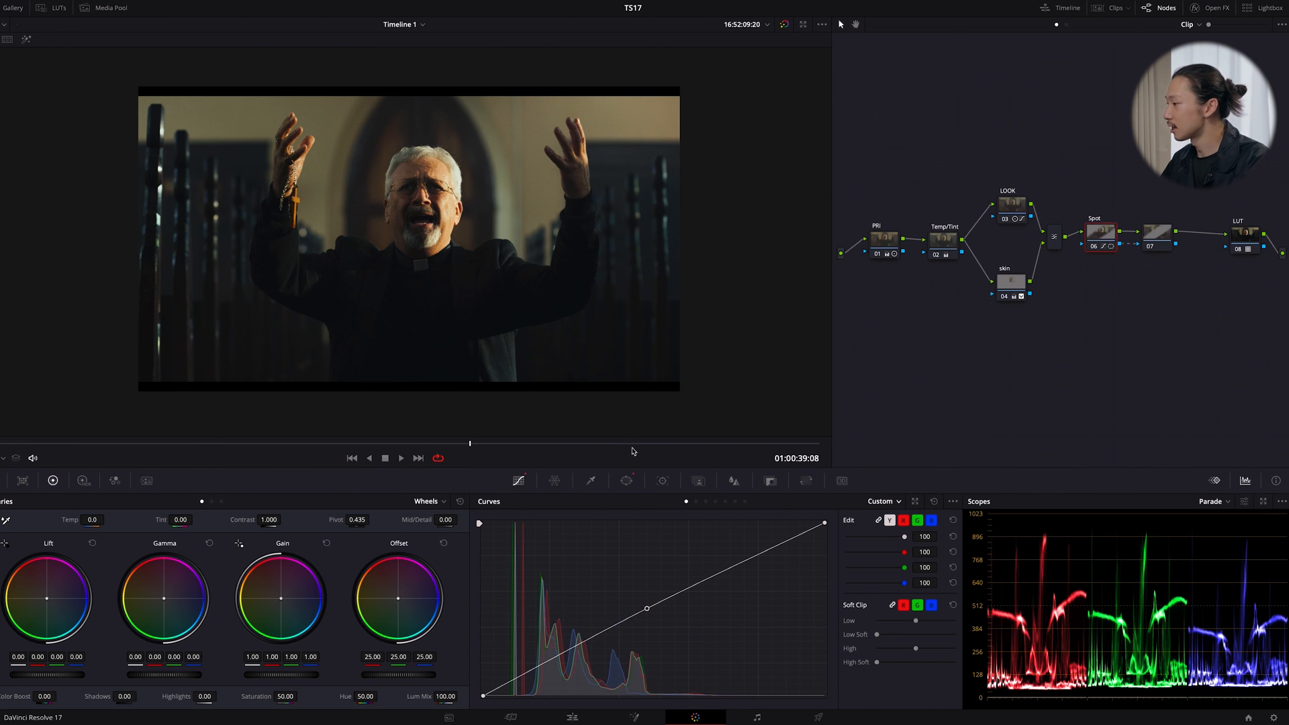
click(626, 481)
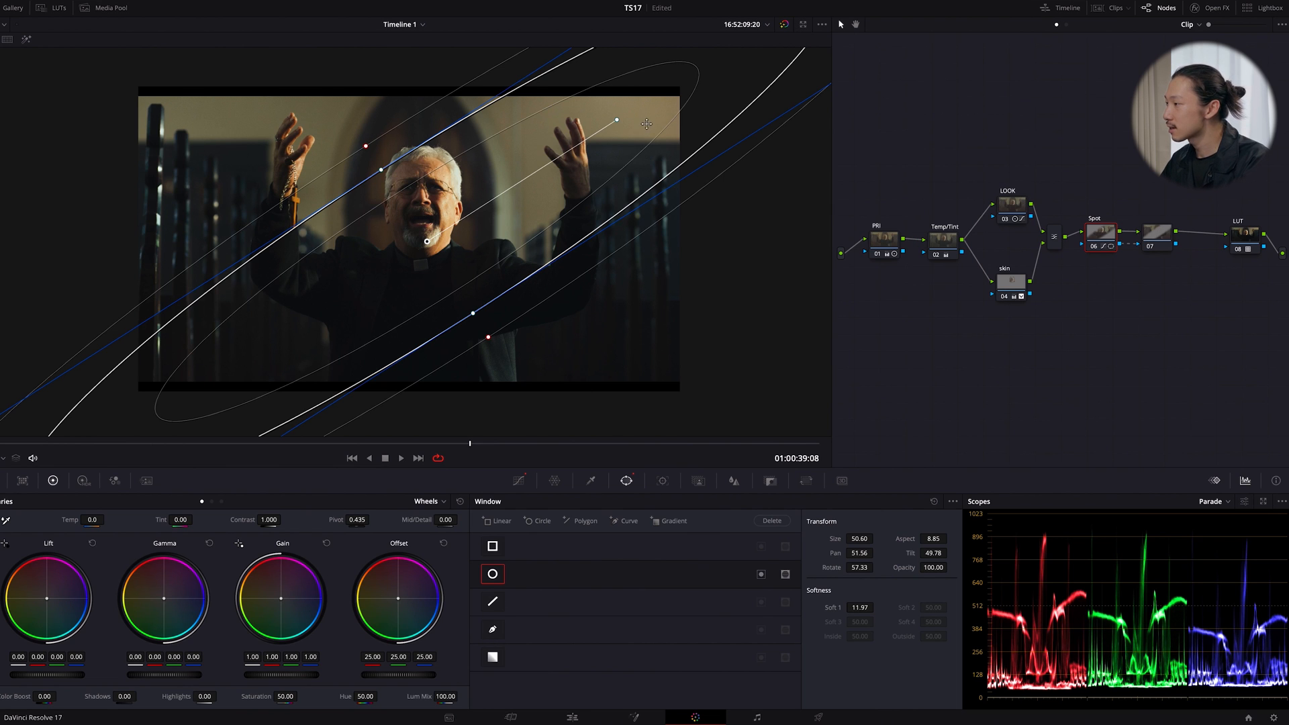
click(1155, 235)
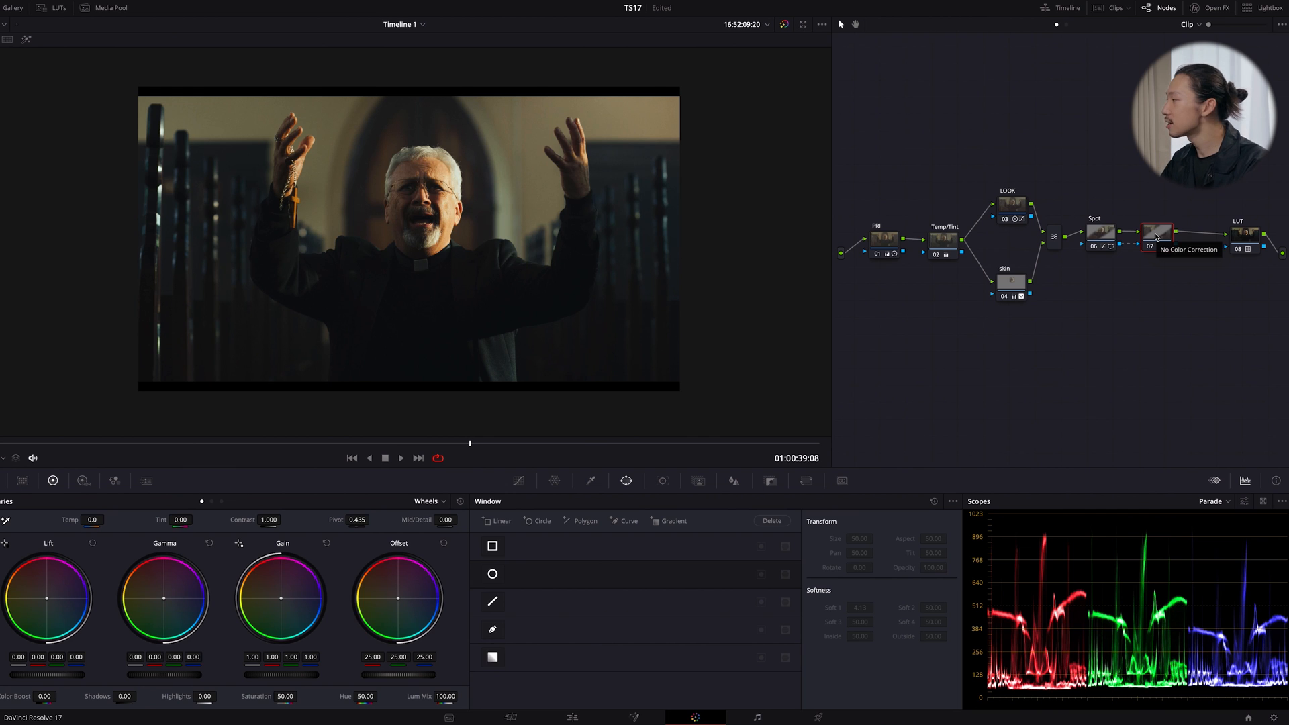
click(518, 481)
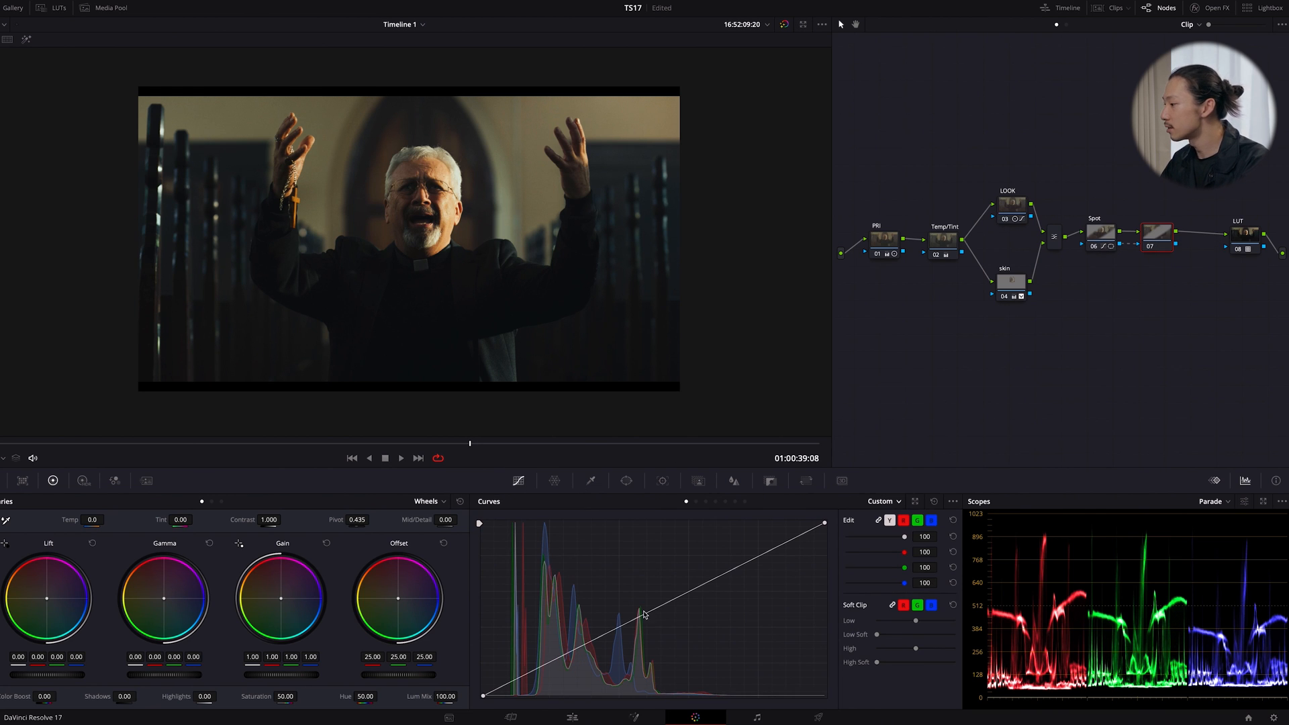
drag(646, 612, 642, 659)
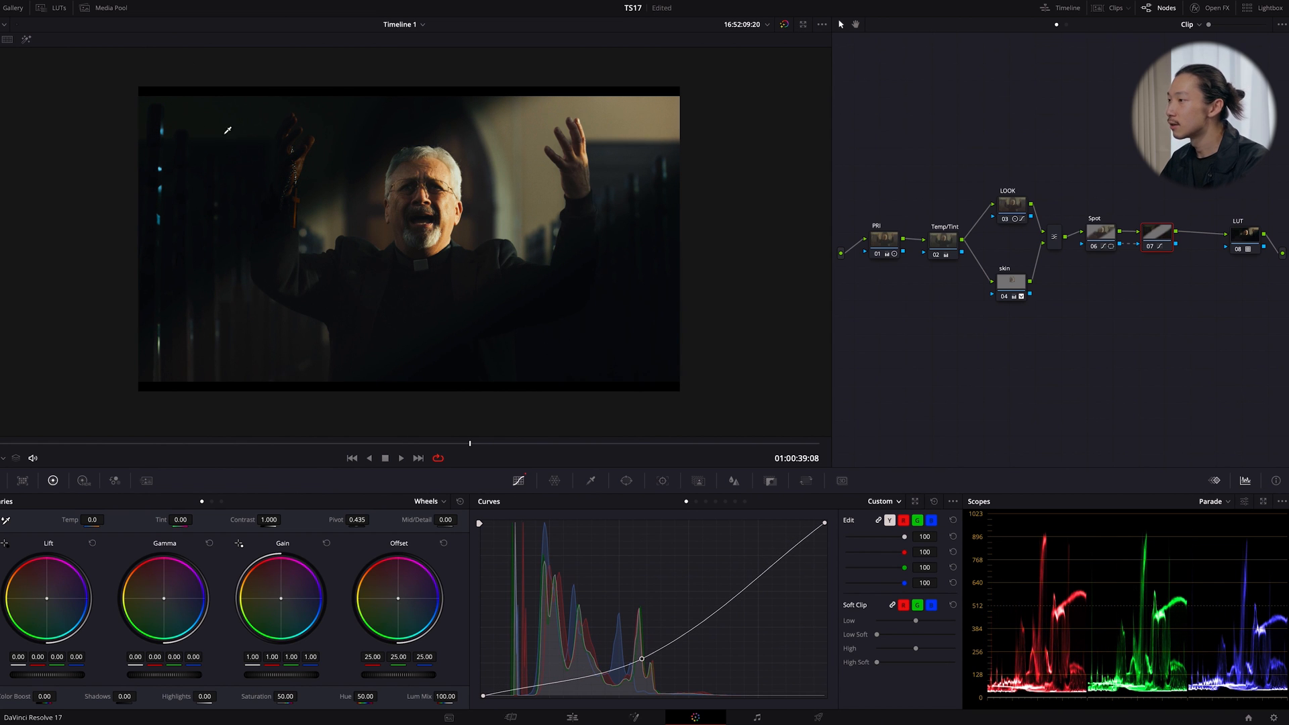
mouse_move(642, 659)
mouse_down()
mouse_move(644, 595)
mouse_move(642, 634)
mouse_up()
click(932, 503)
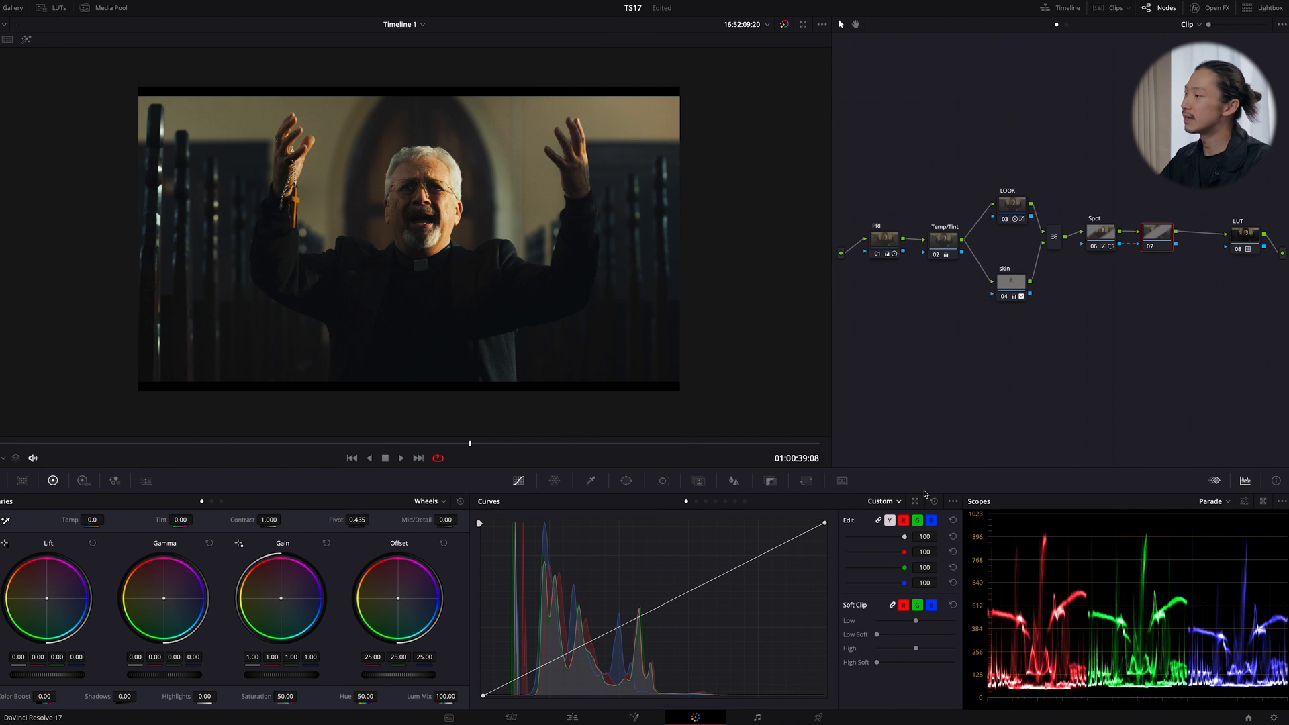
- Lower a midtone point slightly on the outside node's custom curve and toggle the Spot node to compare
click(645, 618)
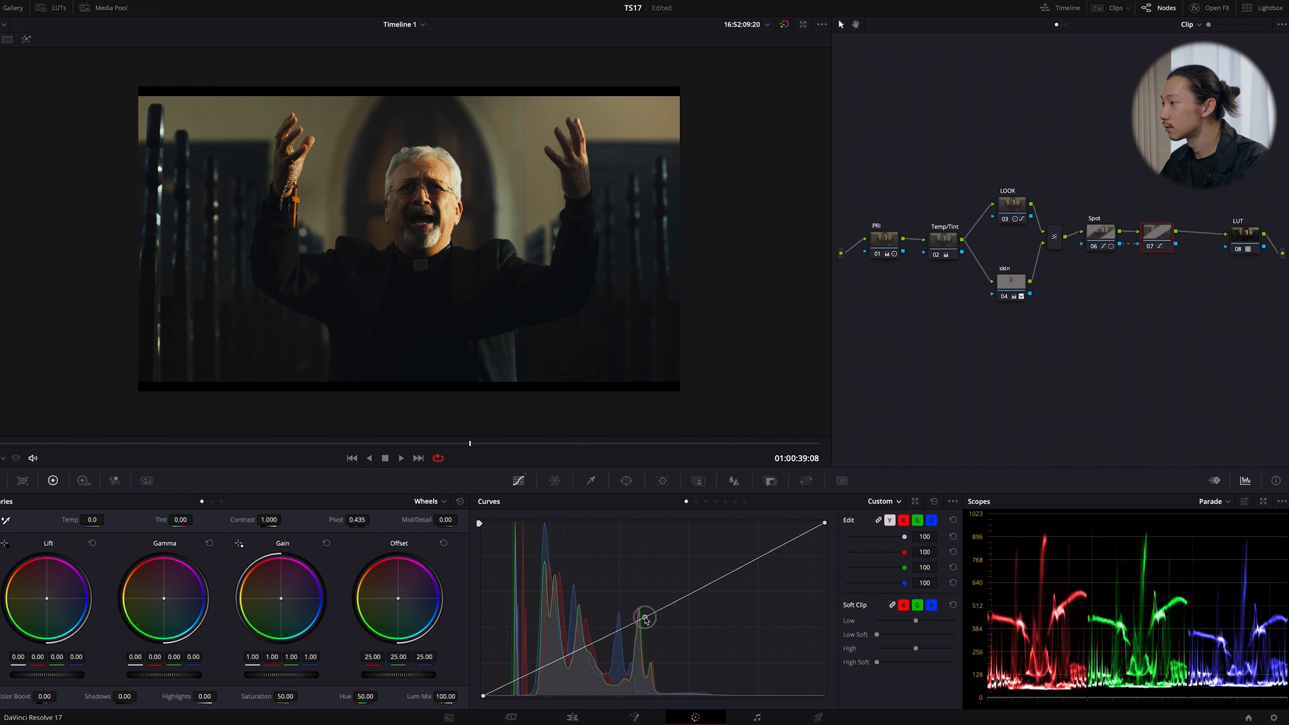
click(1099, 233)
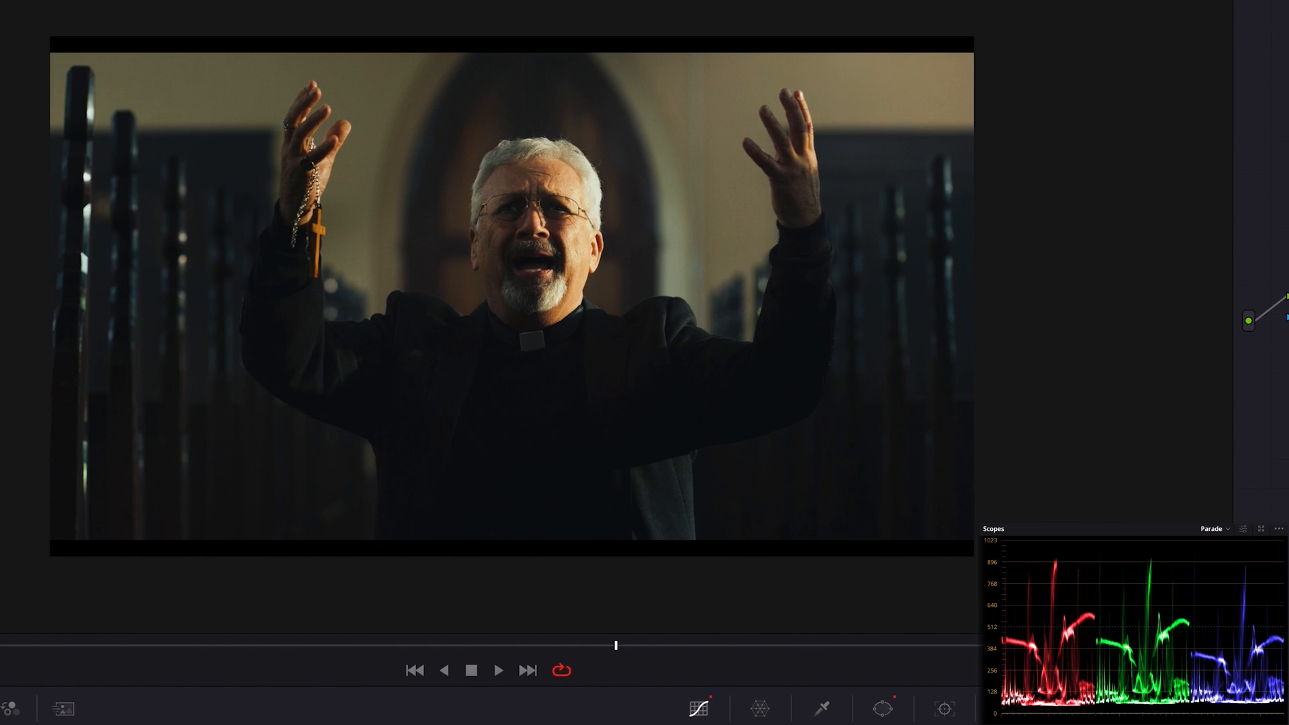
key(ctrl+d)
key(ctrl+d)
key(ctrl+d)
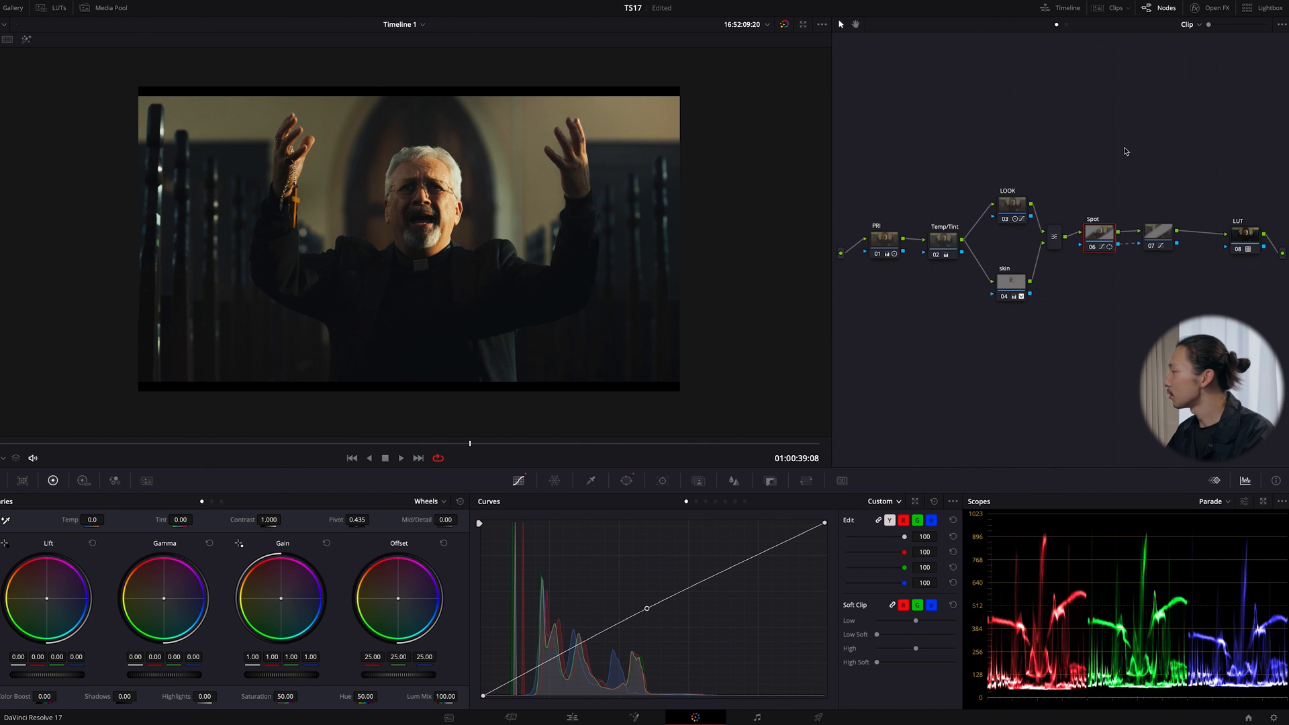
- Move the LUT node below the main node row and add a serial node labelled Adj after it
drag(1247, 235, 894, 374)
key(alt+s)
drag(937, 369, 952, 374)
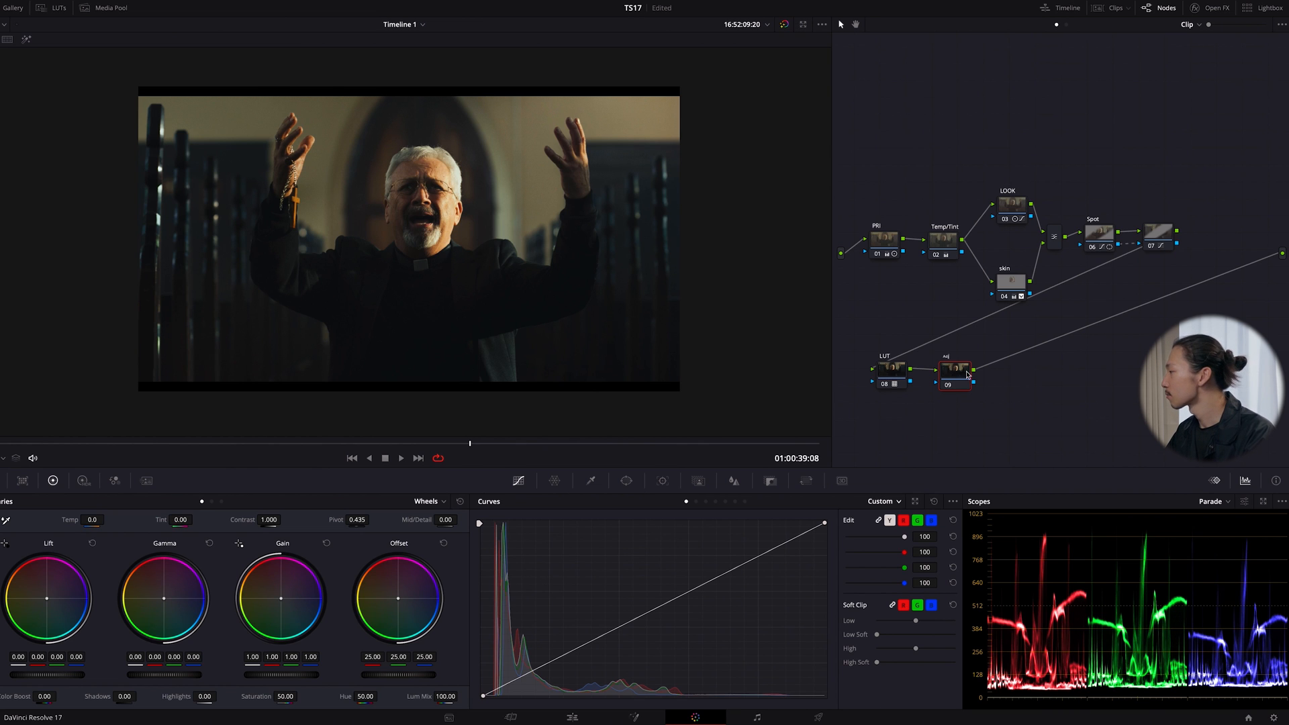
drag(956, 376, 963, 376)
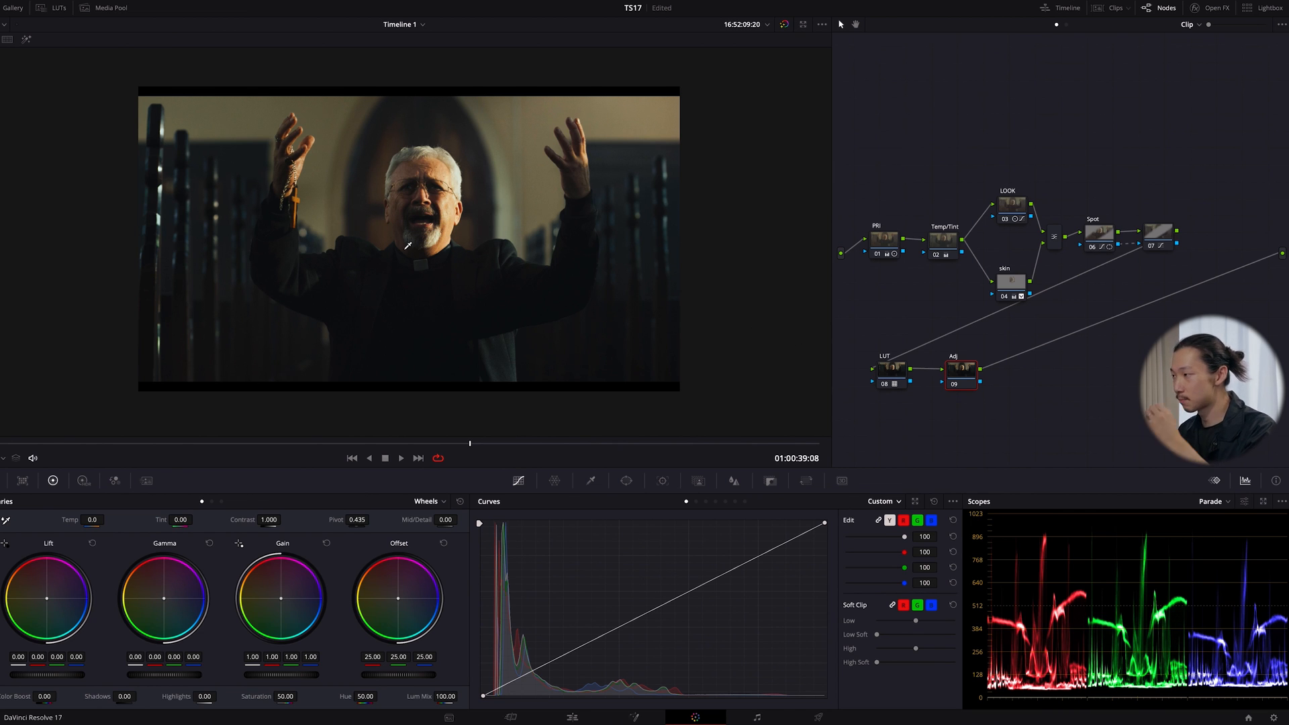
- Set the Highlights of the Adj node to 10.00
scroll(450, 180, up, 1)
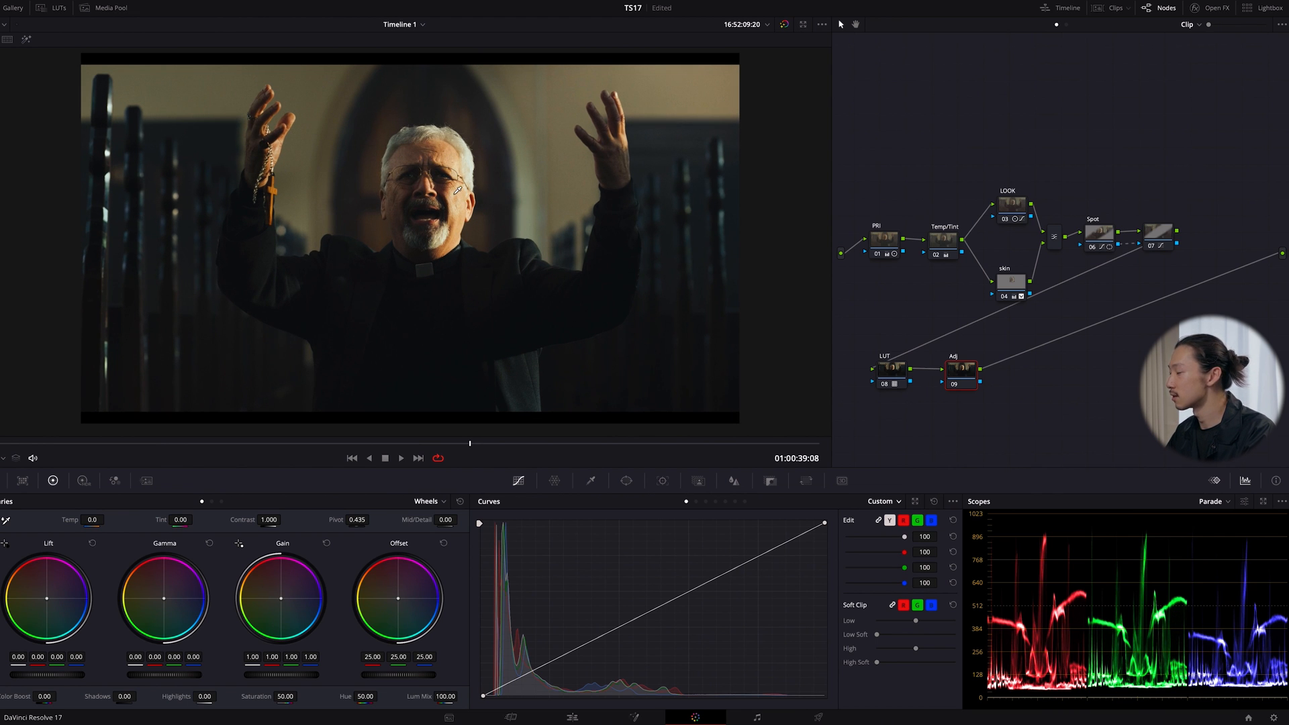
scroll(459, 192, down, 1)
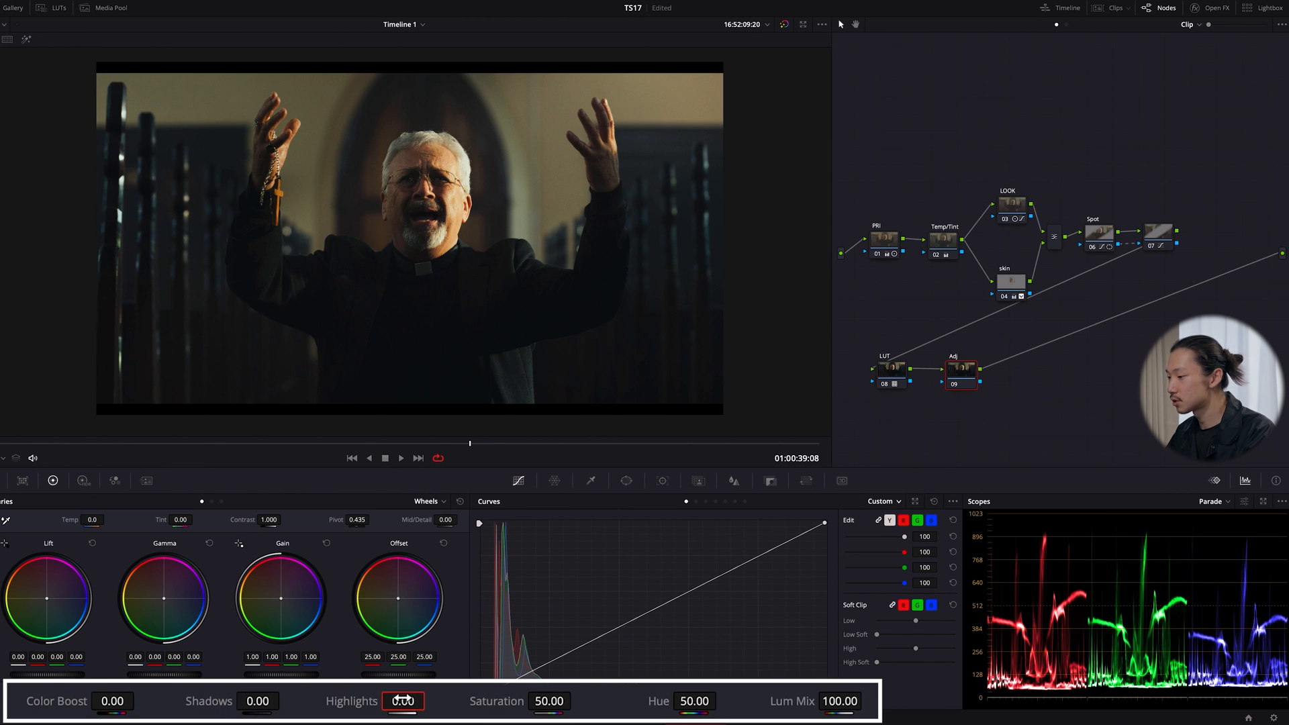
drag(403, 701, 424, 704)
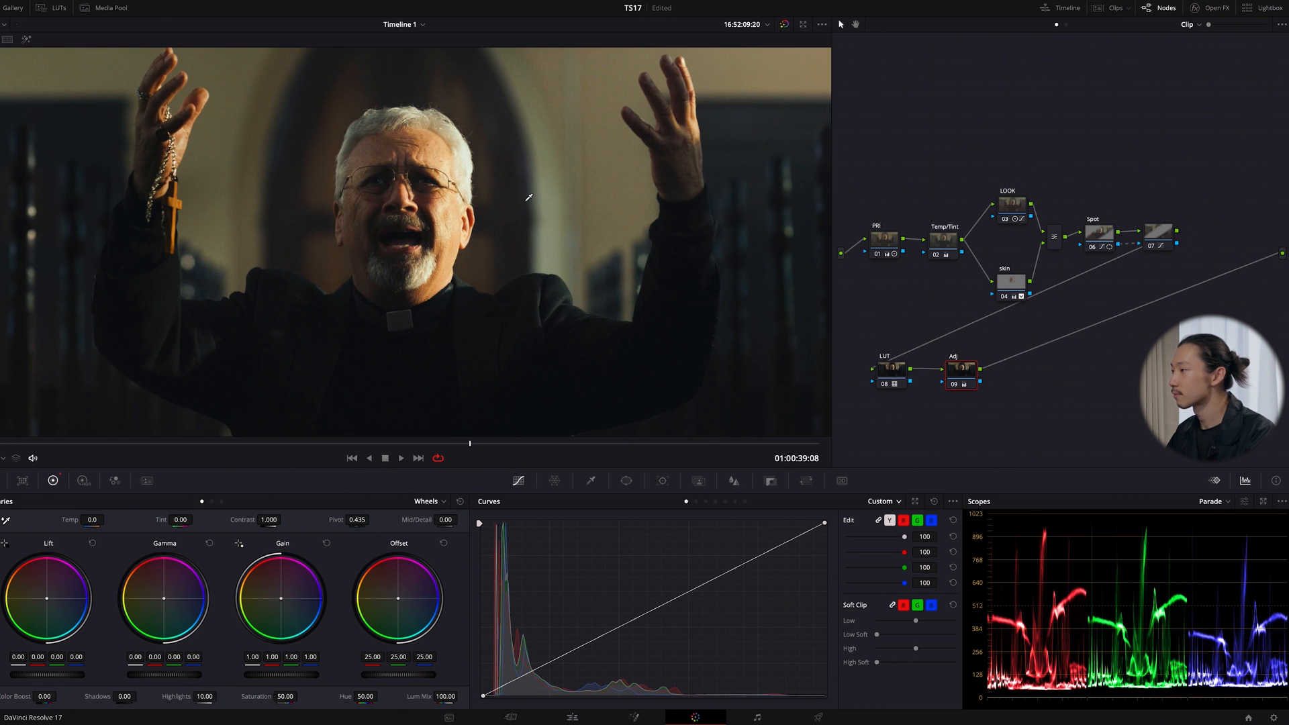
- Toggle the Adj node off and on to compare the highlights on the man's face and across the frame
key(ctrl+d)
key(ctrl+d)
key(ctrl+d)
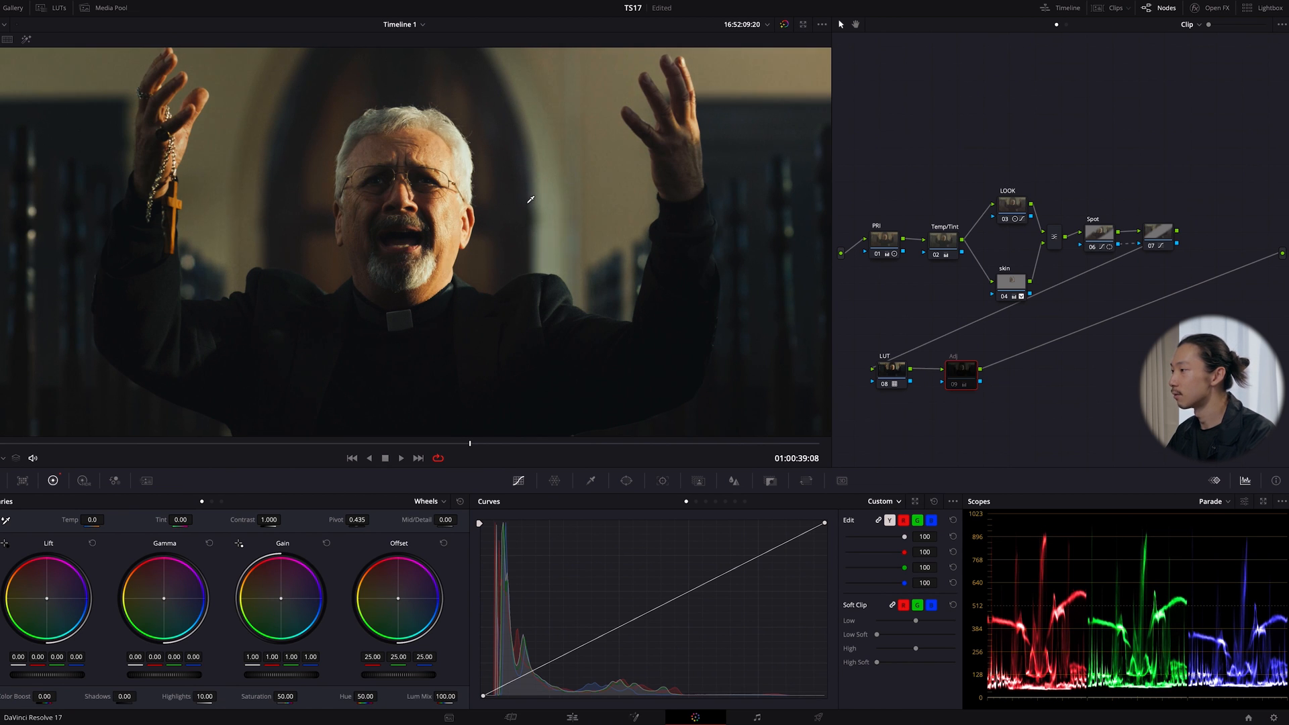
key(ctrl+d)
scroll(496, 198, down, 2)
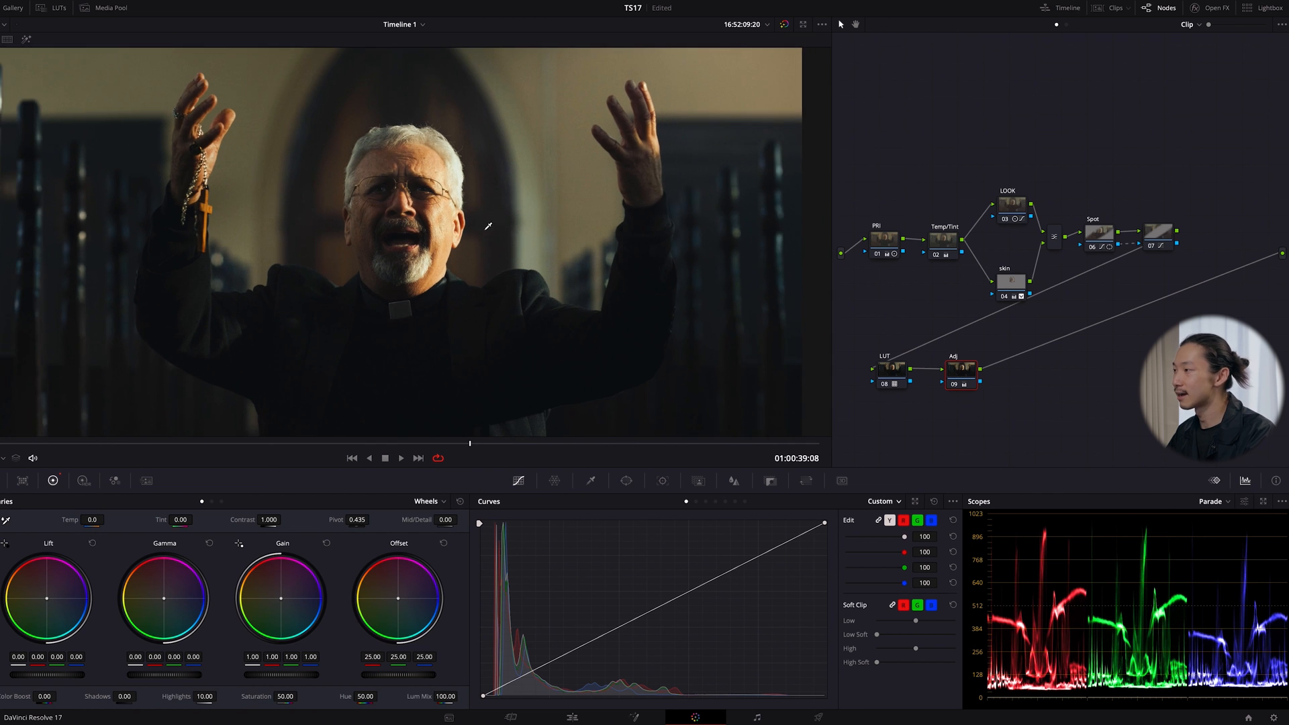
scroll(463, 243, down, 3)
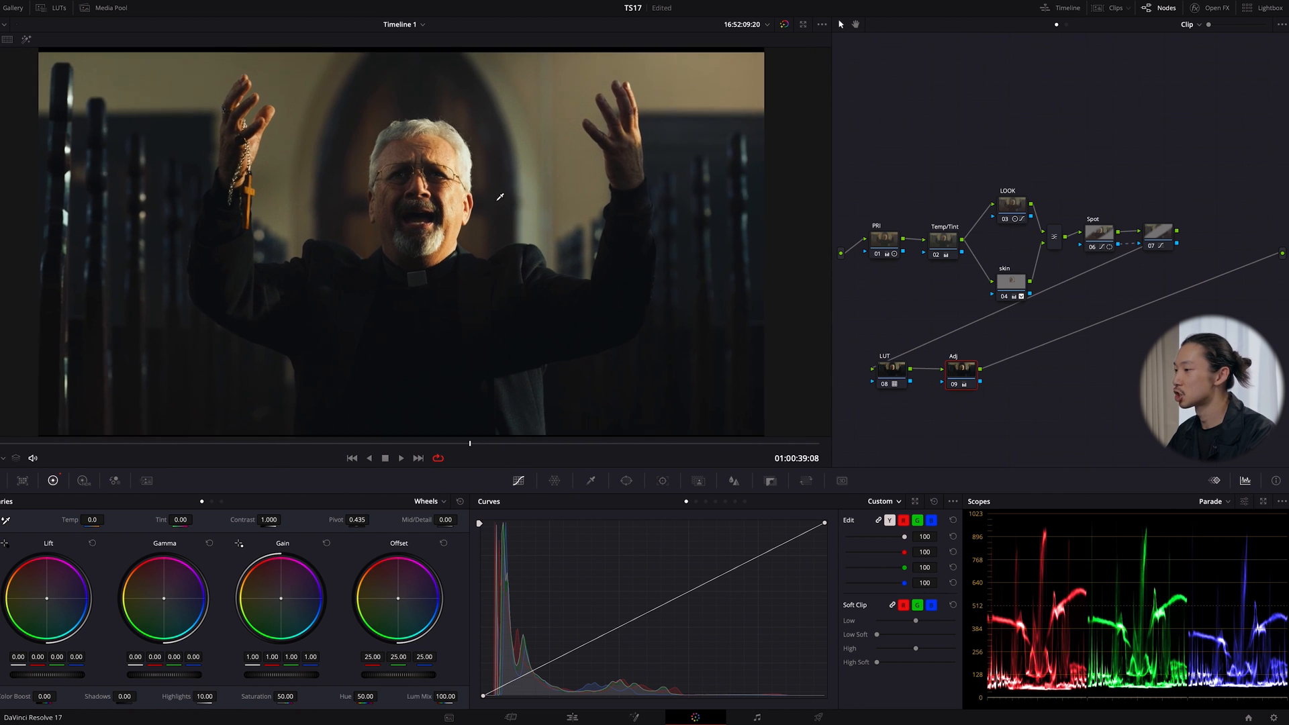
scroll(485, 245, down, 1)
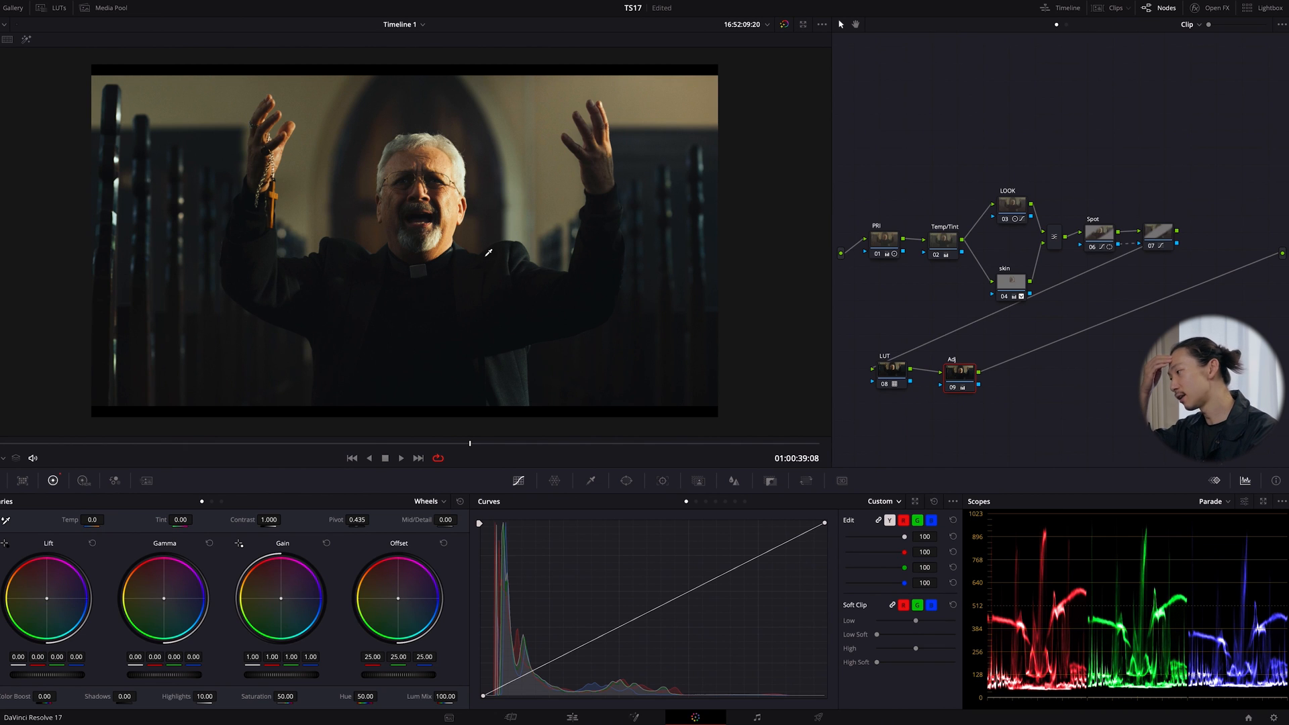
- Add a serial node labelled Grain after Adj and apply the Film Grain effect with the 16mm preset
key(alt+s)
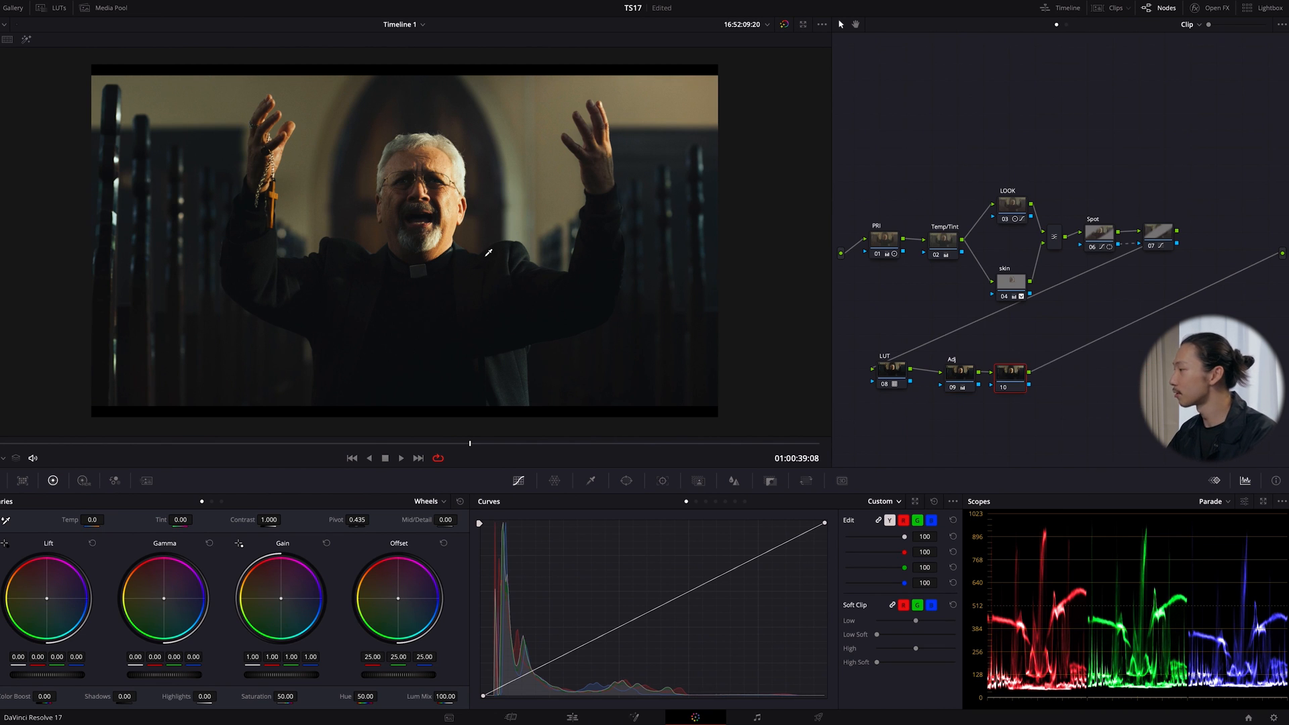
drag(1008, 377, 1021, 376)
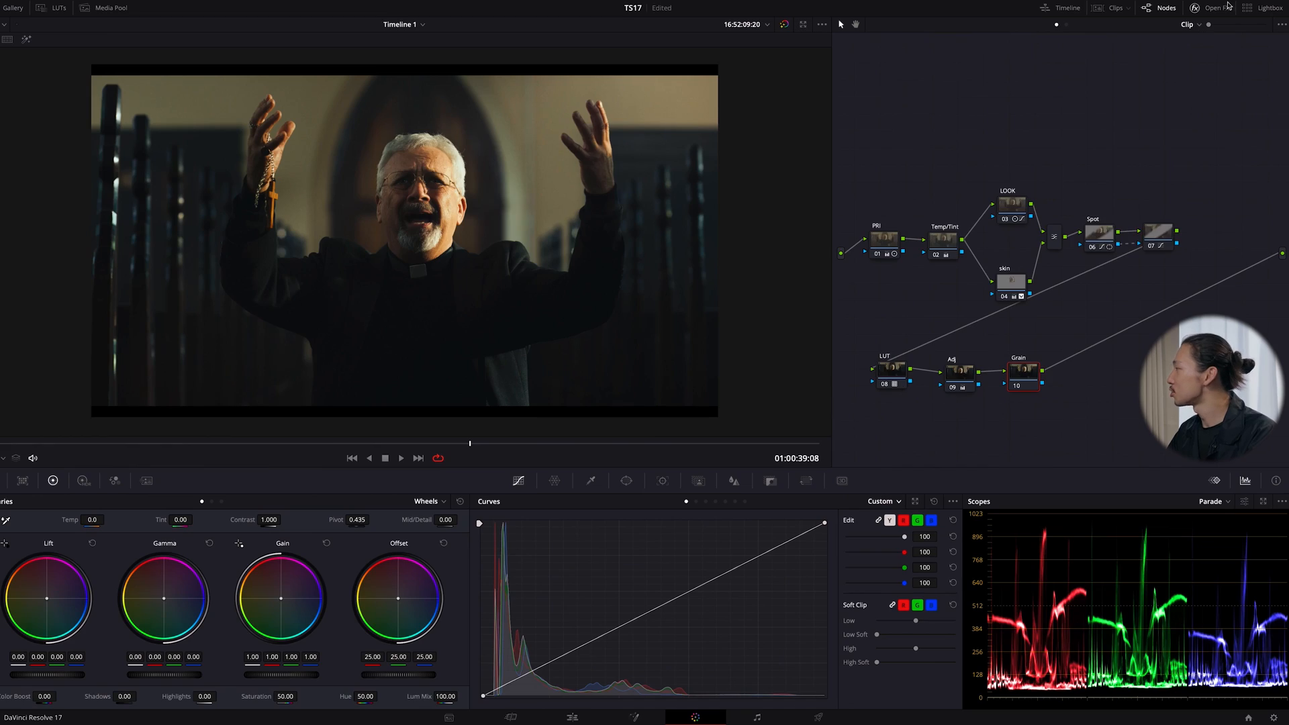
click(1217, 7)
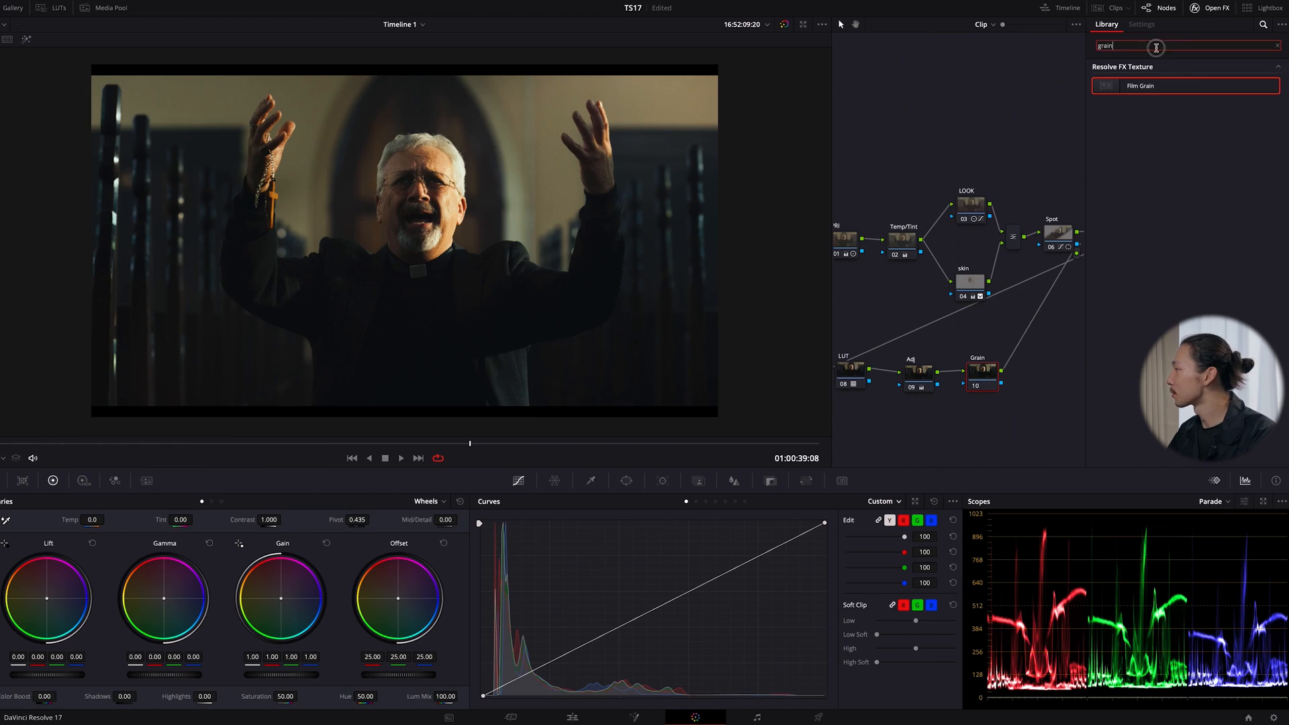
drag(1207, 82, 983, 374)
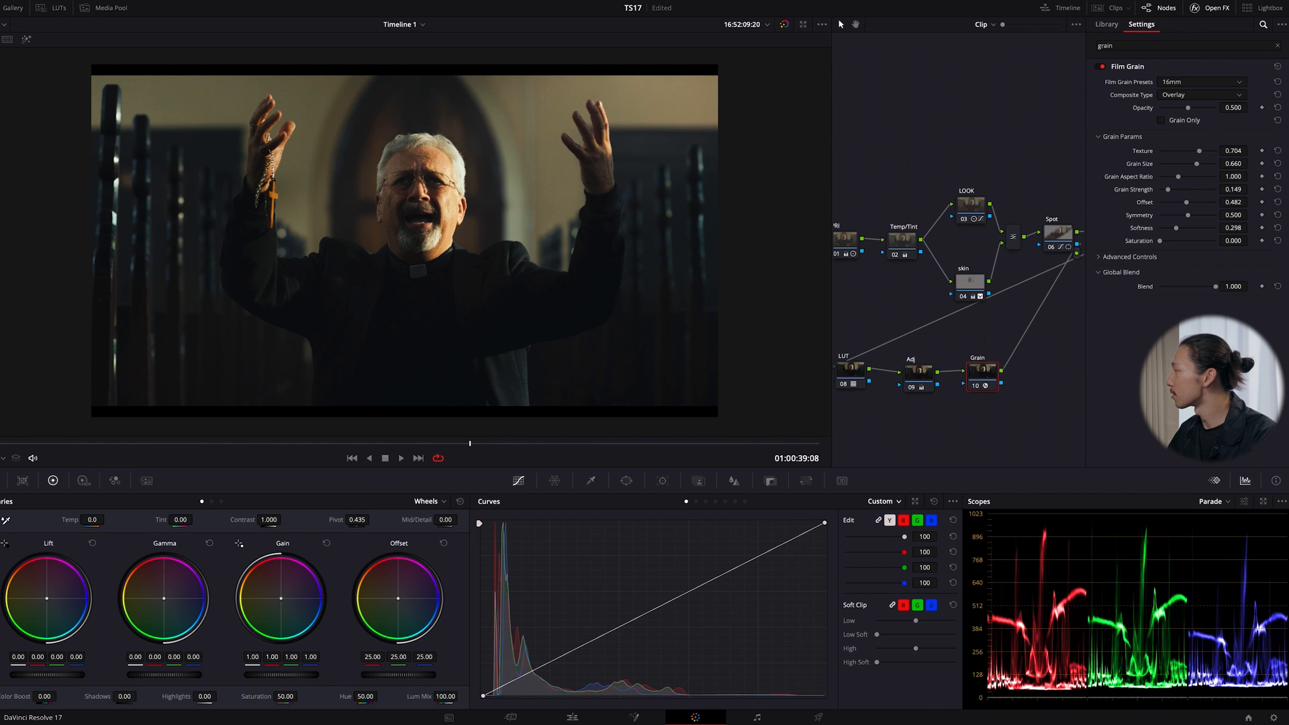
click(1187, 84)
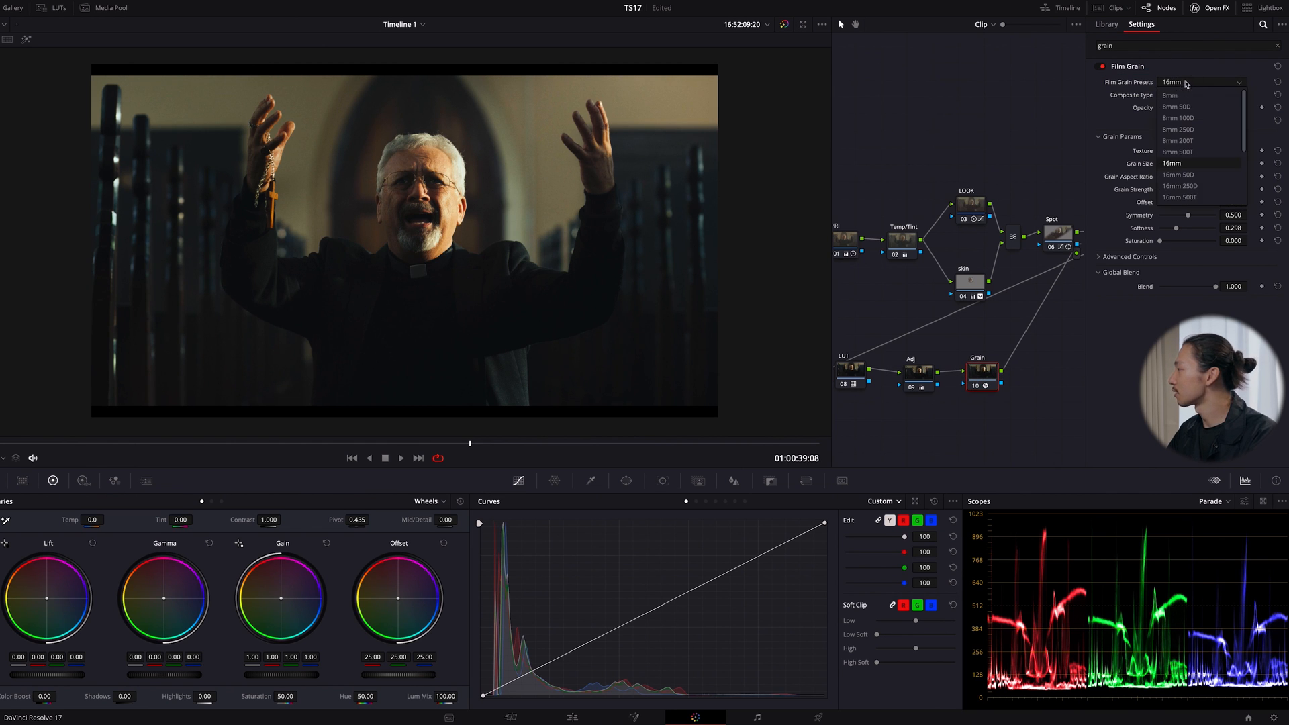
click(1187, 164)
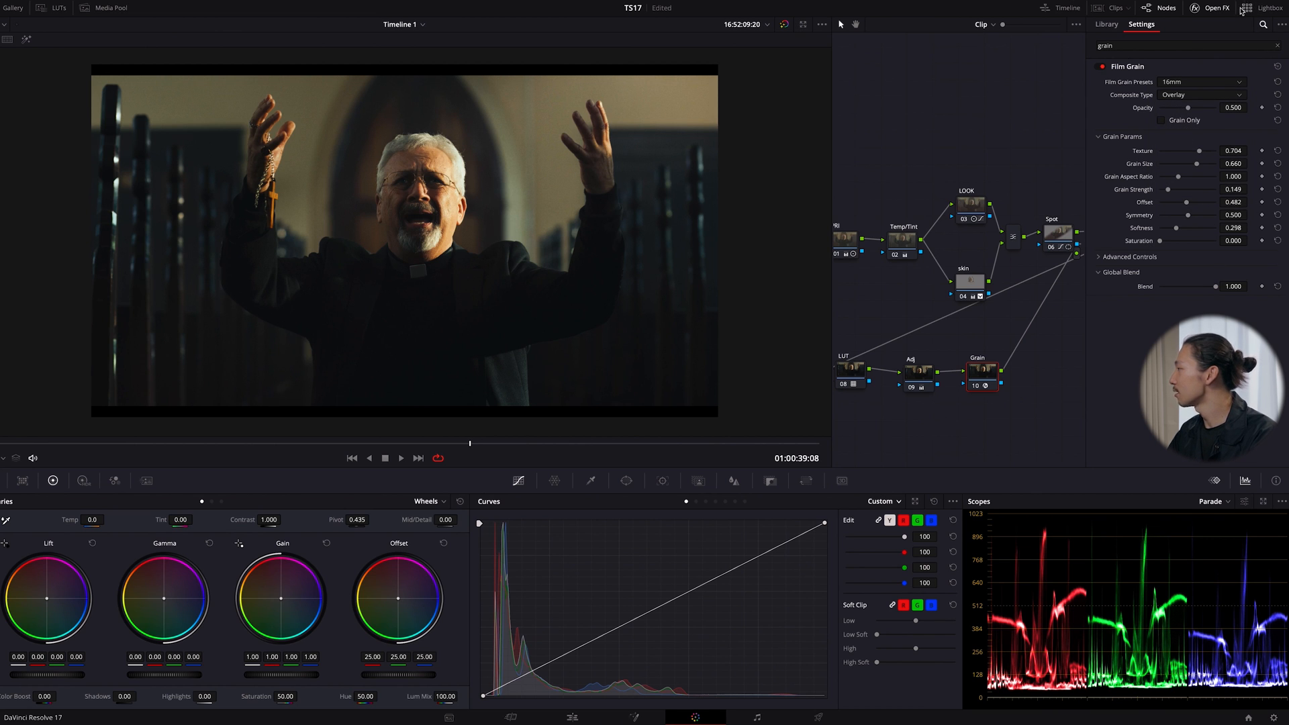
click(1217, 9)
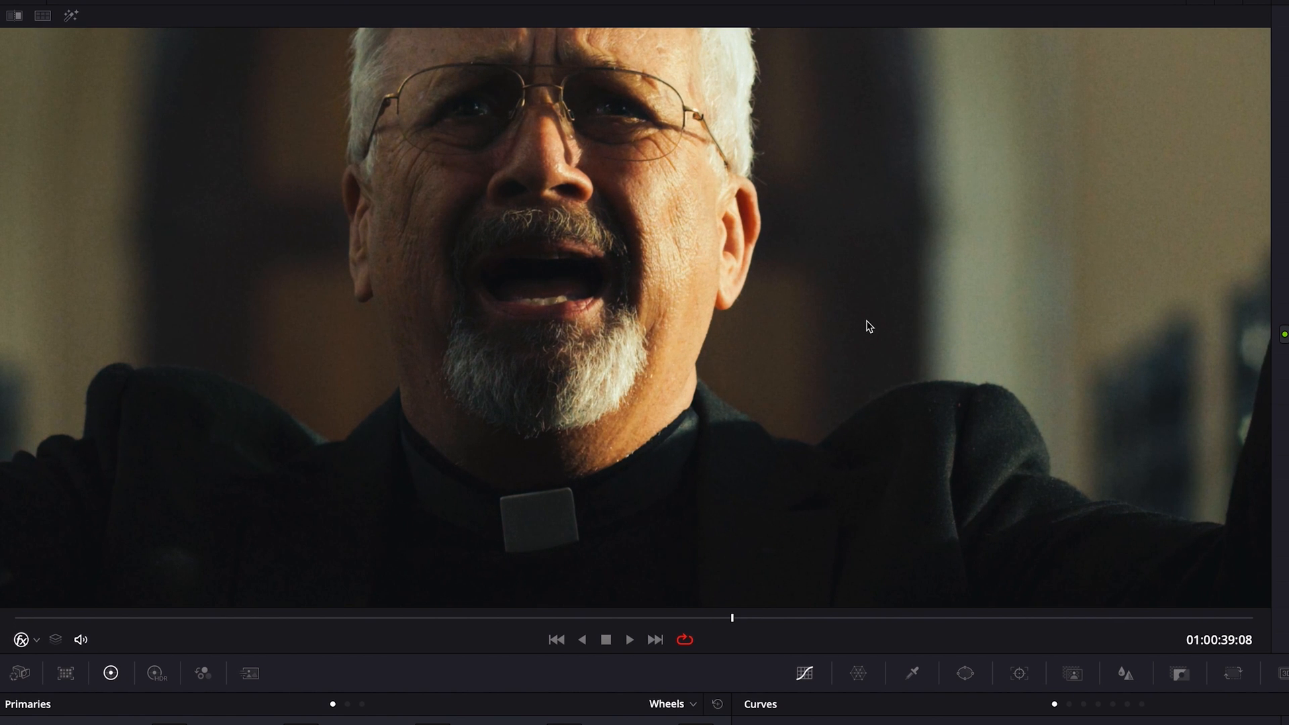
- Play the clip and bypass all grades to compare with the original footage
key(space)
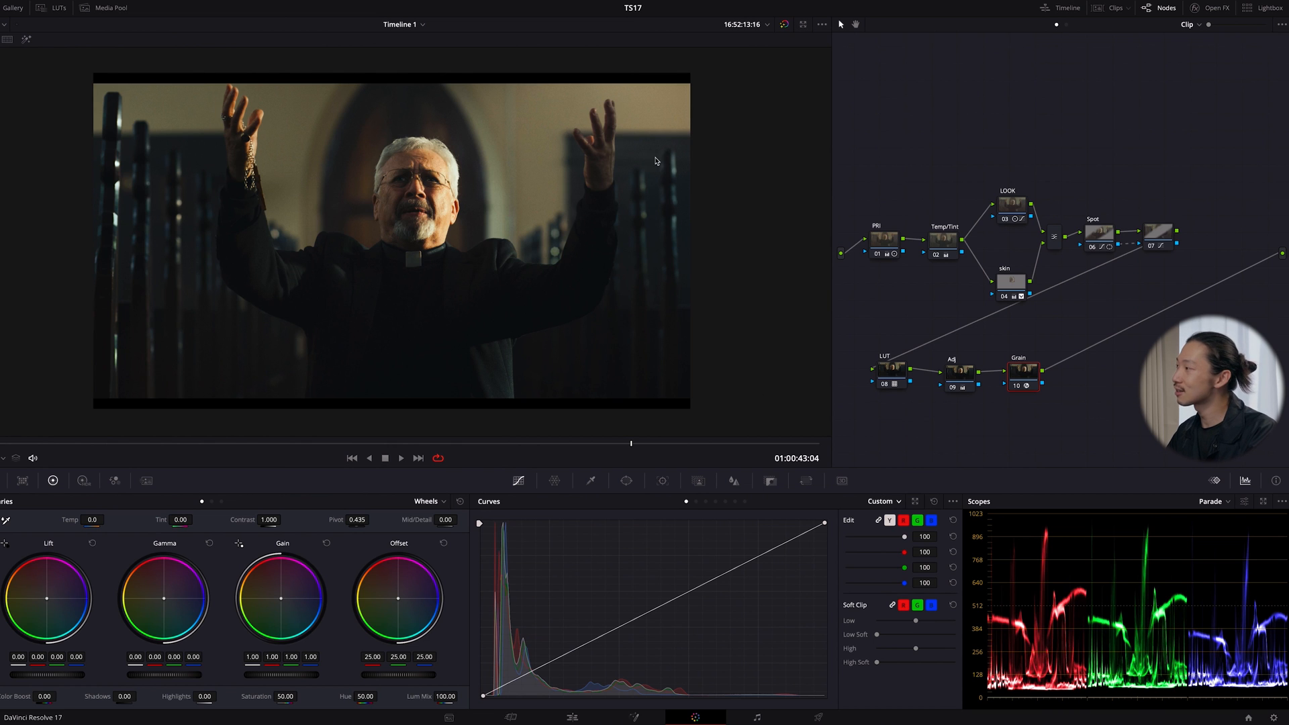
click(786, 25)
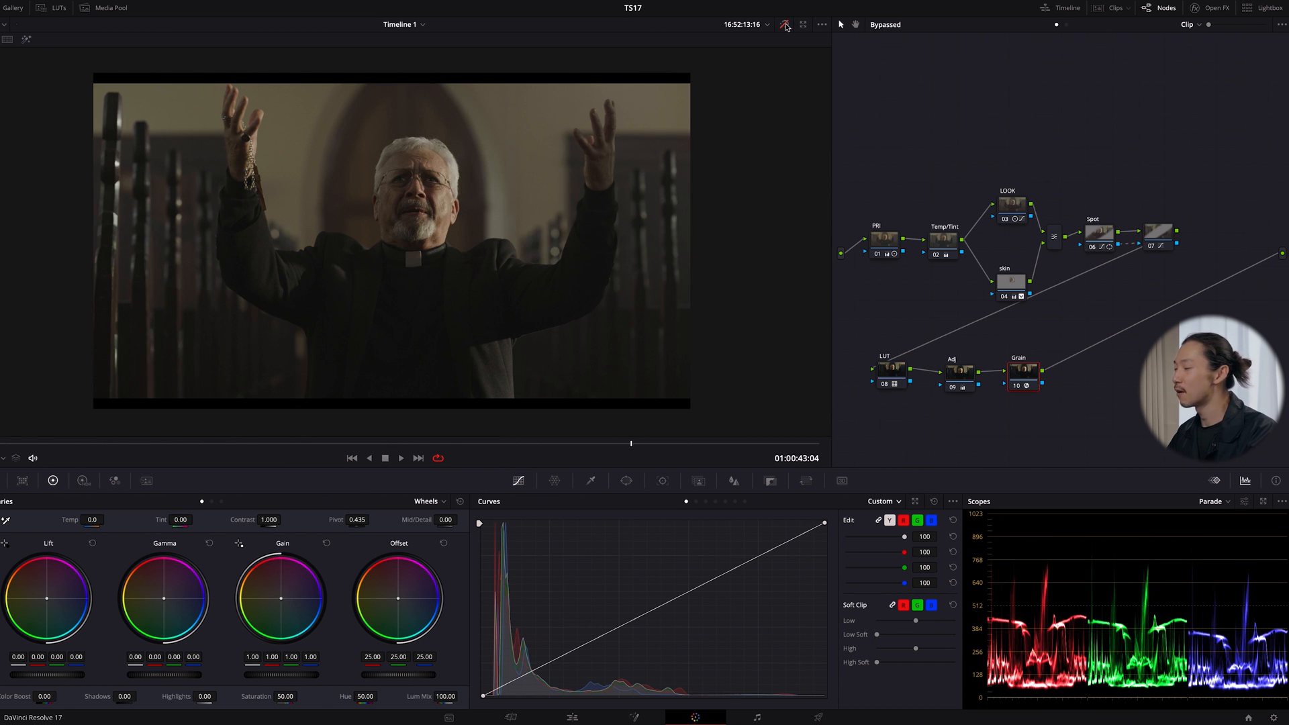